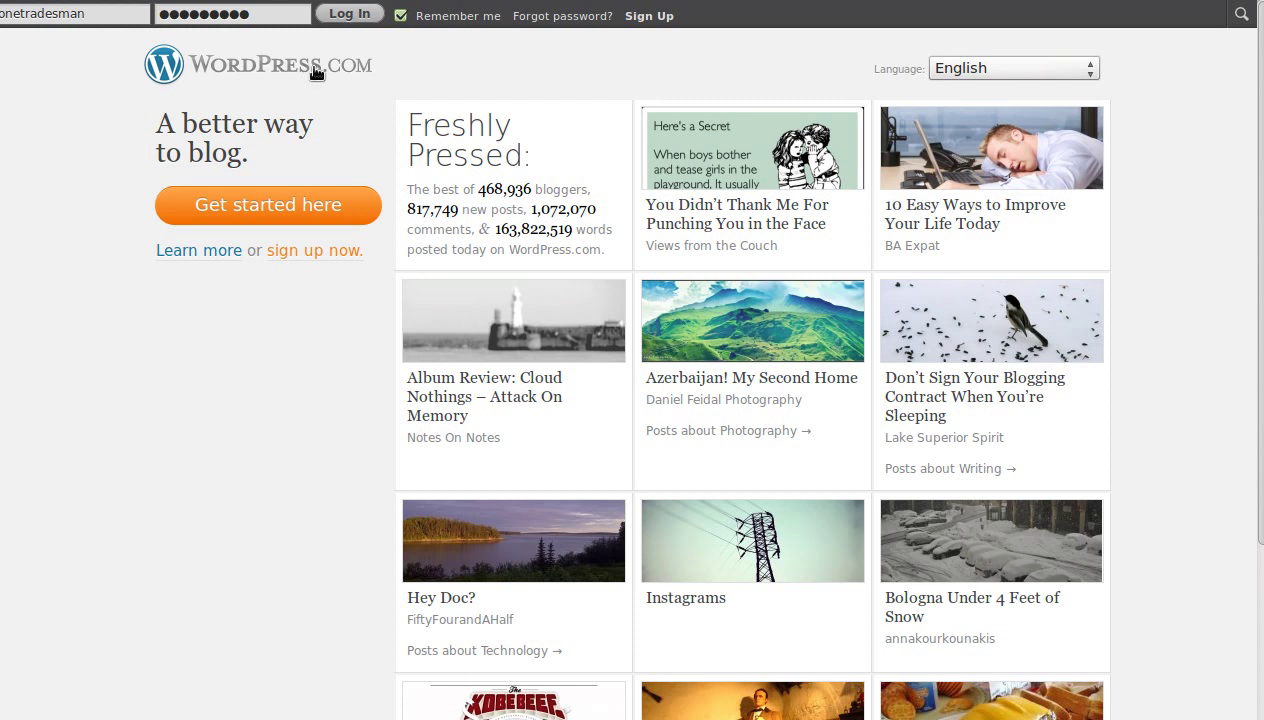
Log in to the WordPress.com account with the prefilled credentials and open the dashboard of the Sam's Garage blog
{"action": "left_click", "coordinate": [334, 16]}
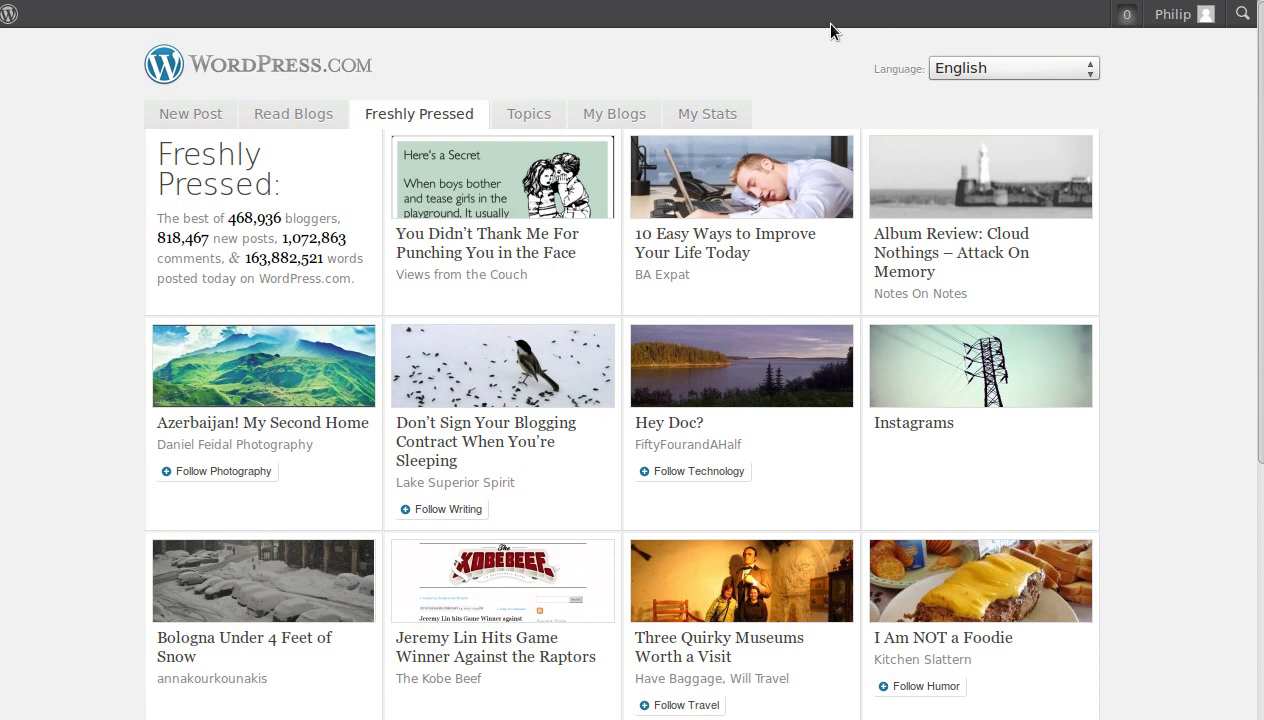
{"action": "mouse_move", "coordinate": [1168, 17]}
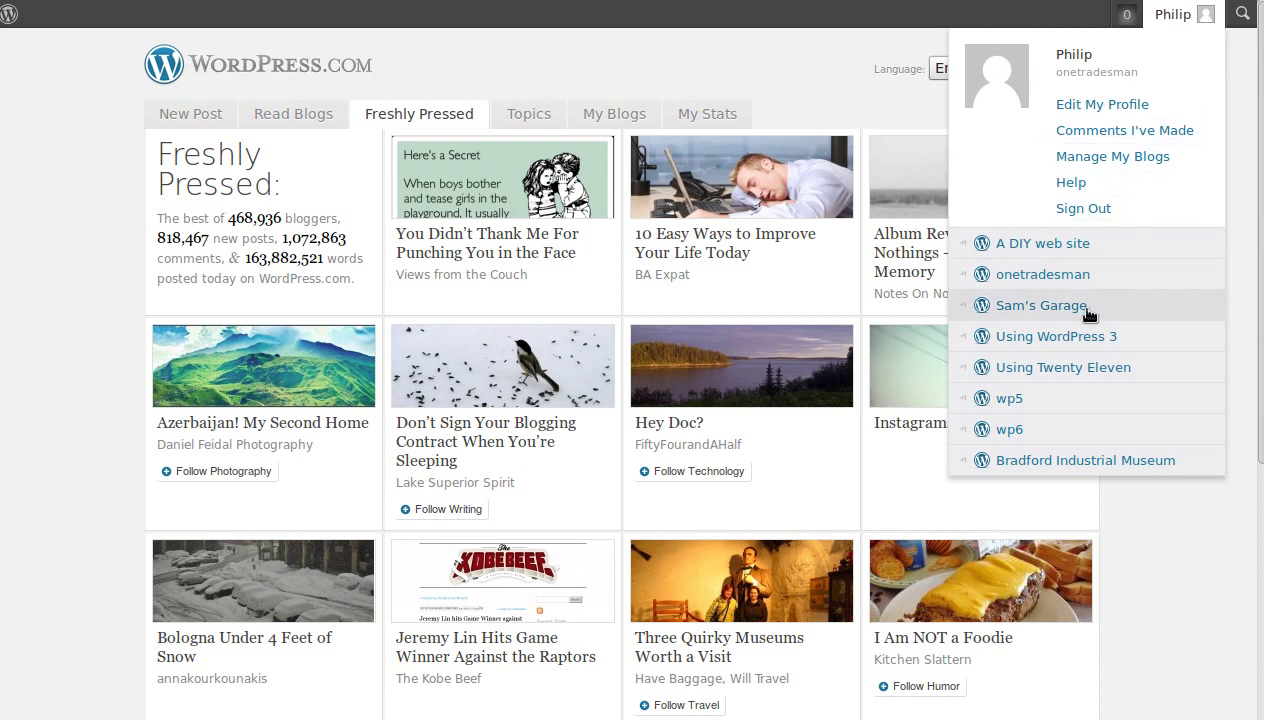
{"action": "mouse_move", "coordinate": [1089, 315]}
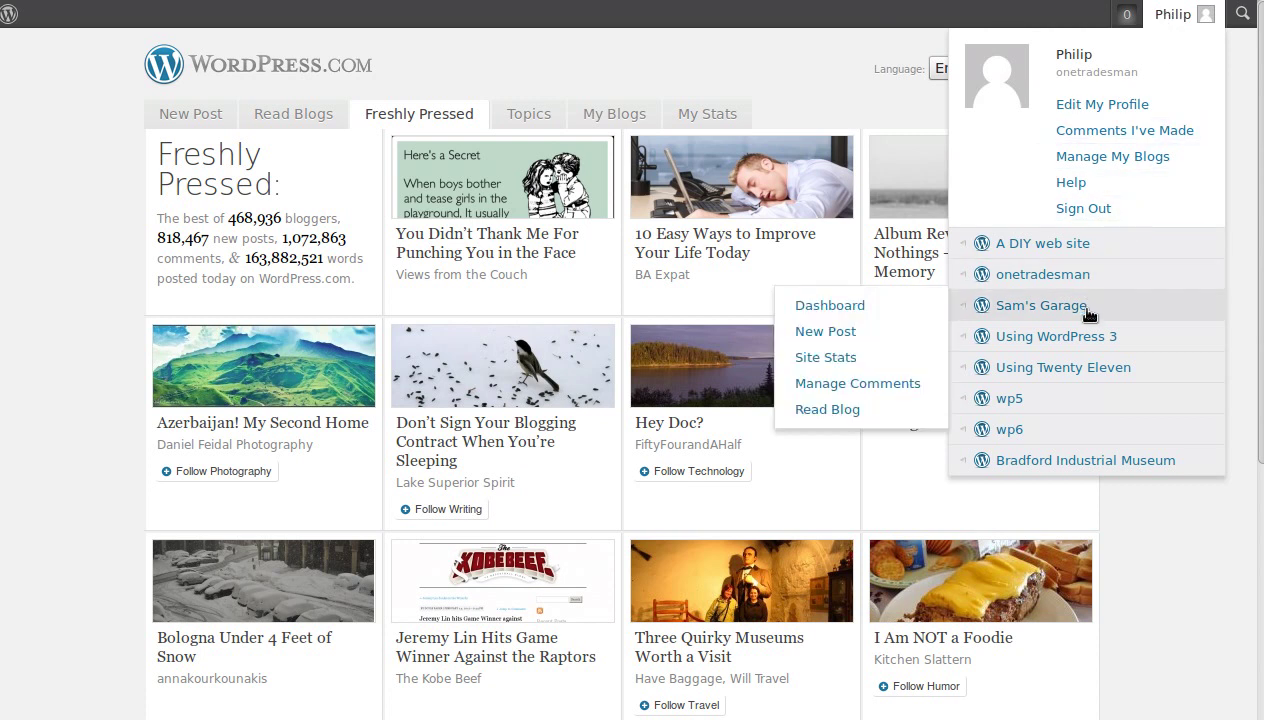
{"action": "left_click", "coordinate": [852, 308]}
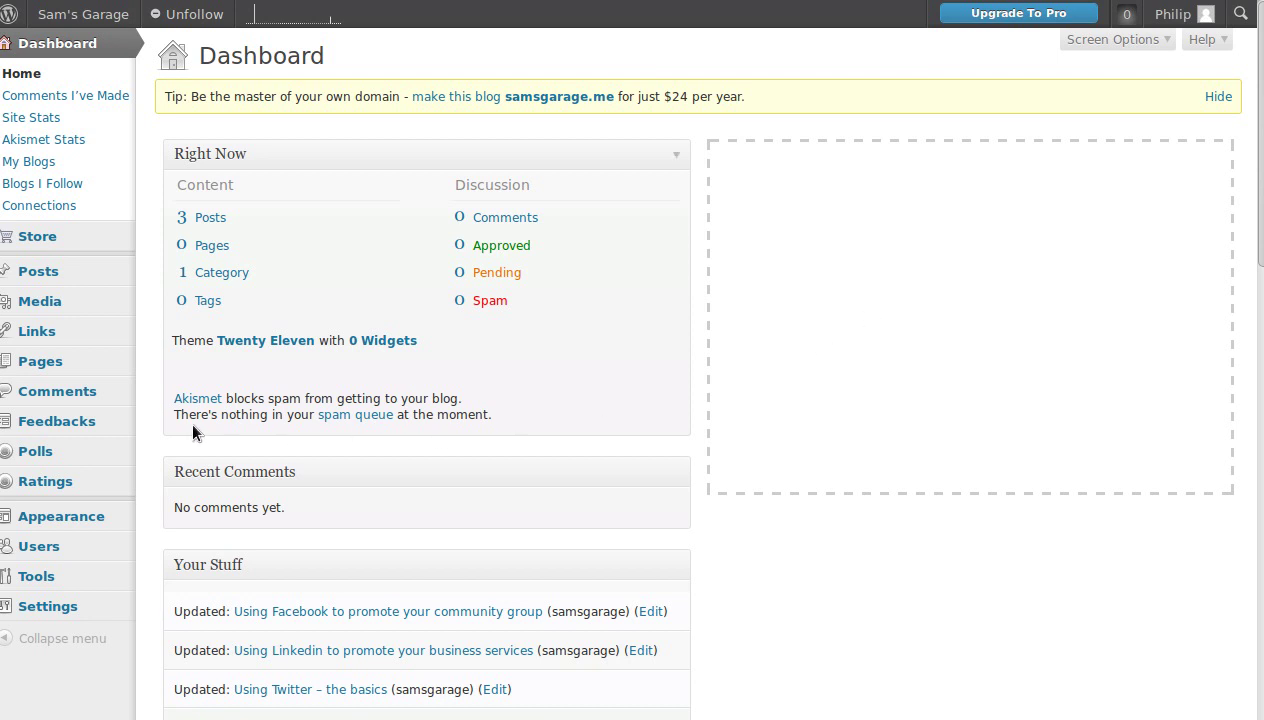
Create a new page on the blog and title it "Home"
{"action": "mouse_move", "coordinate": [28, 365]}
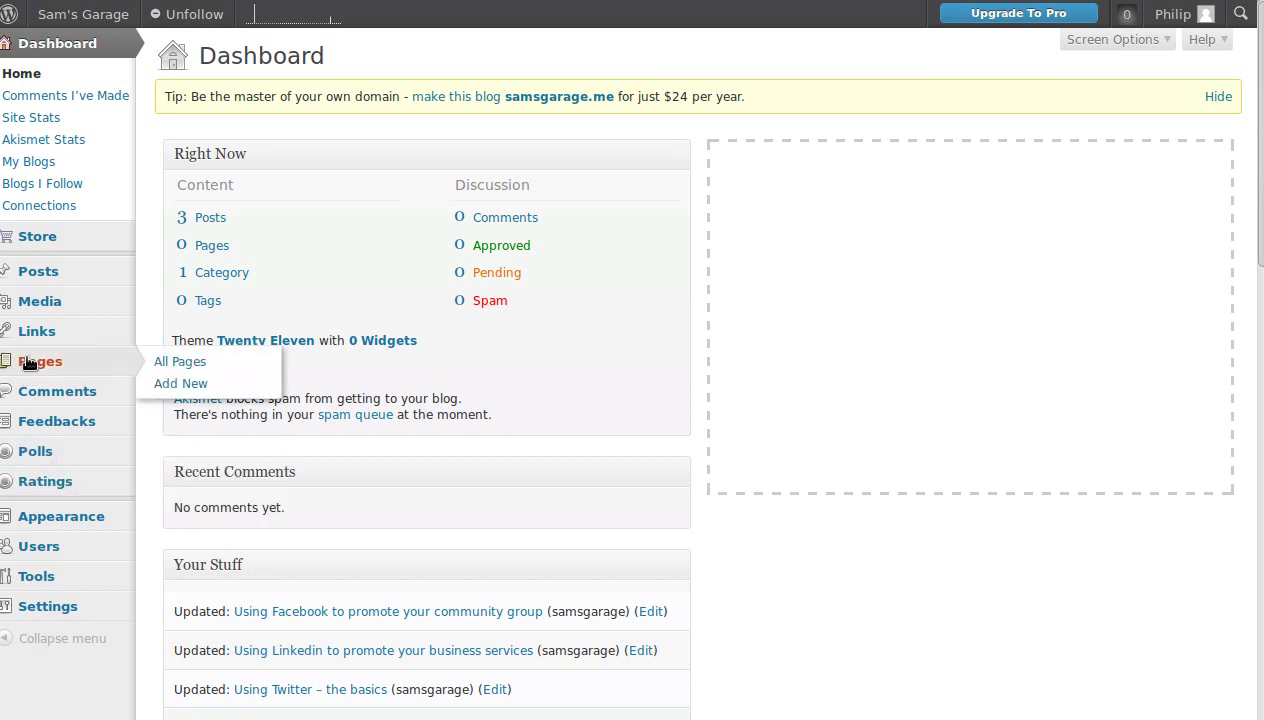
{"action": "left_click", "coordinate": [178, 384]}
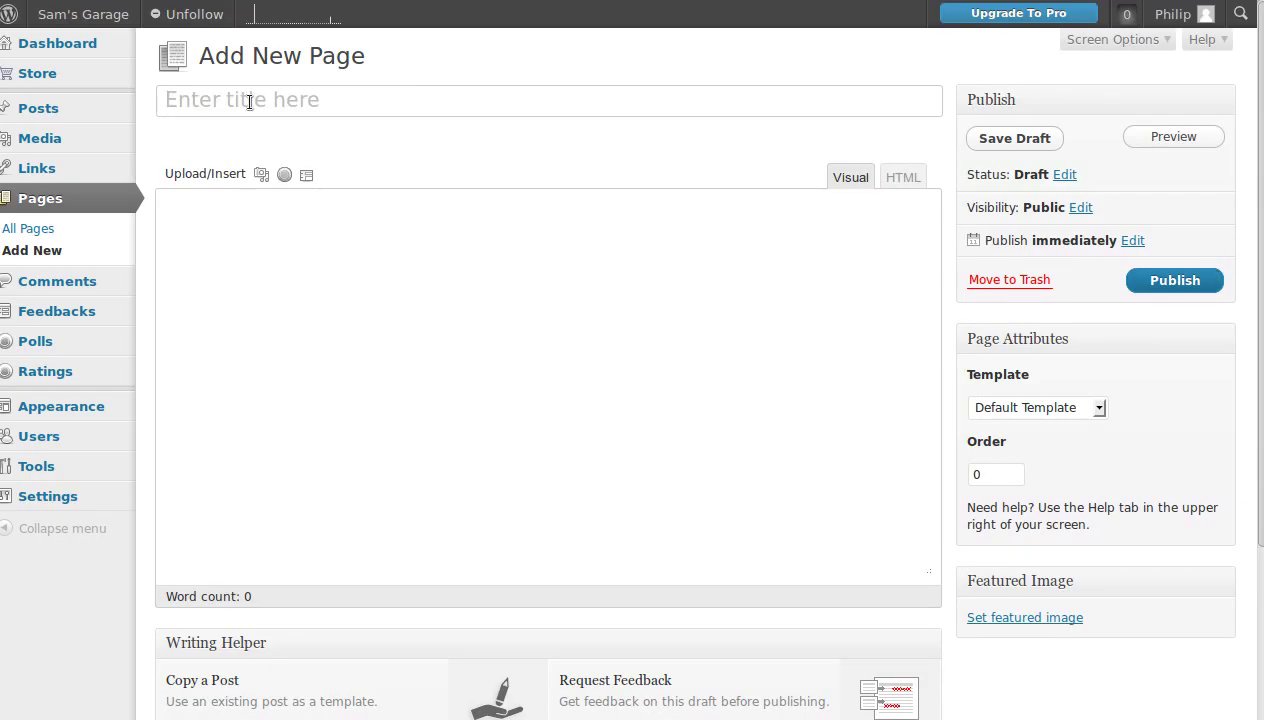
{"action": "type", "text": "Home"}
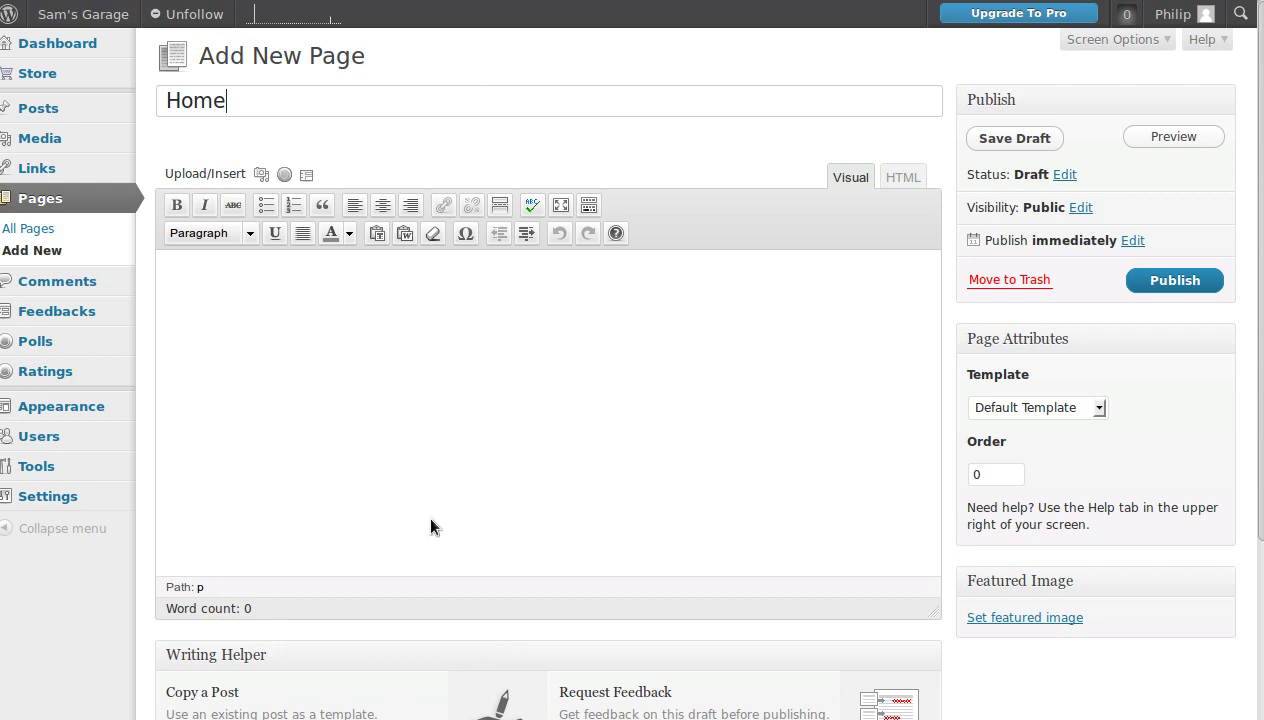
Switch to the word-processor document and copy everything from "The headline above the first paragraph on your page (h2)" through the last paragraph
{"action": "key", "text": "alt+Tab"}
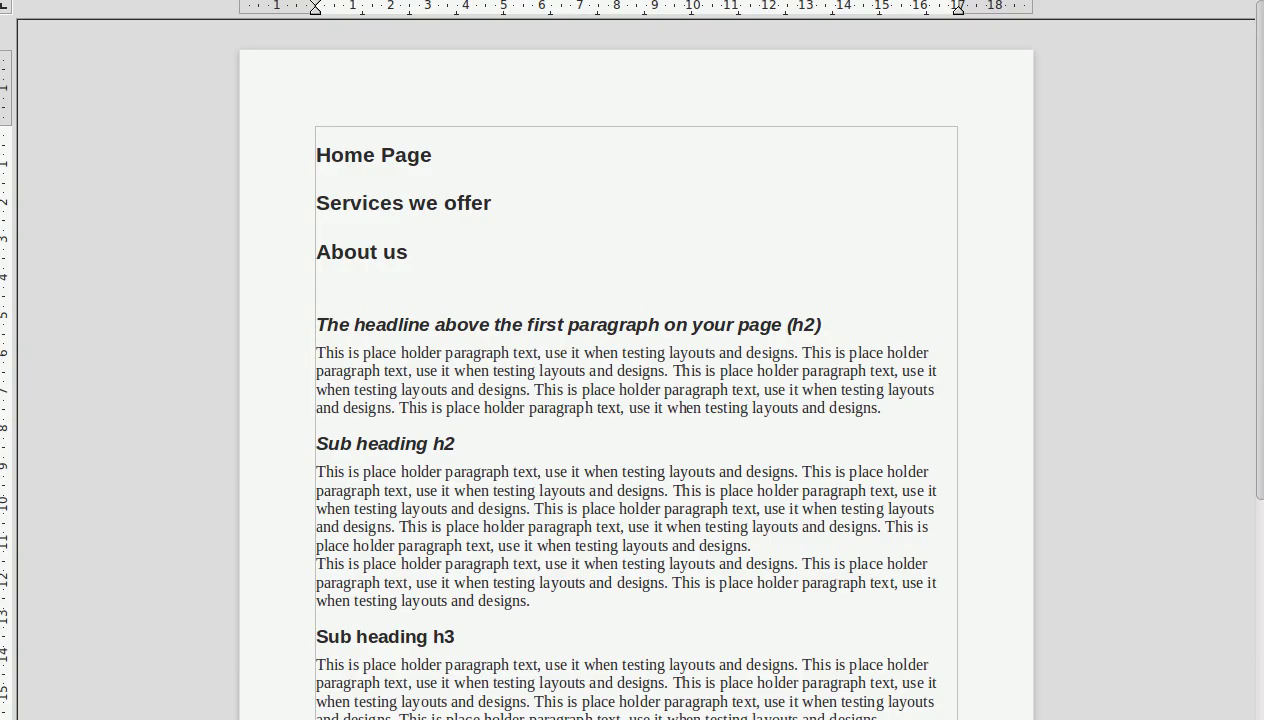
{"action": "left_click_drag", "start_coordinate": [313, 319], "coordinate": [463, 407]}
{"action": "scroll", "coordinate": [463, 407], "scroll_direction": "down", "scroll_amount": 8}
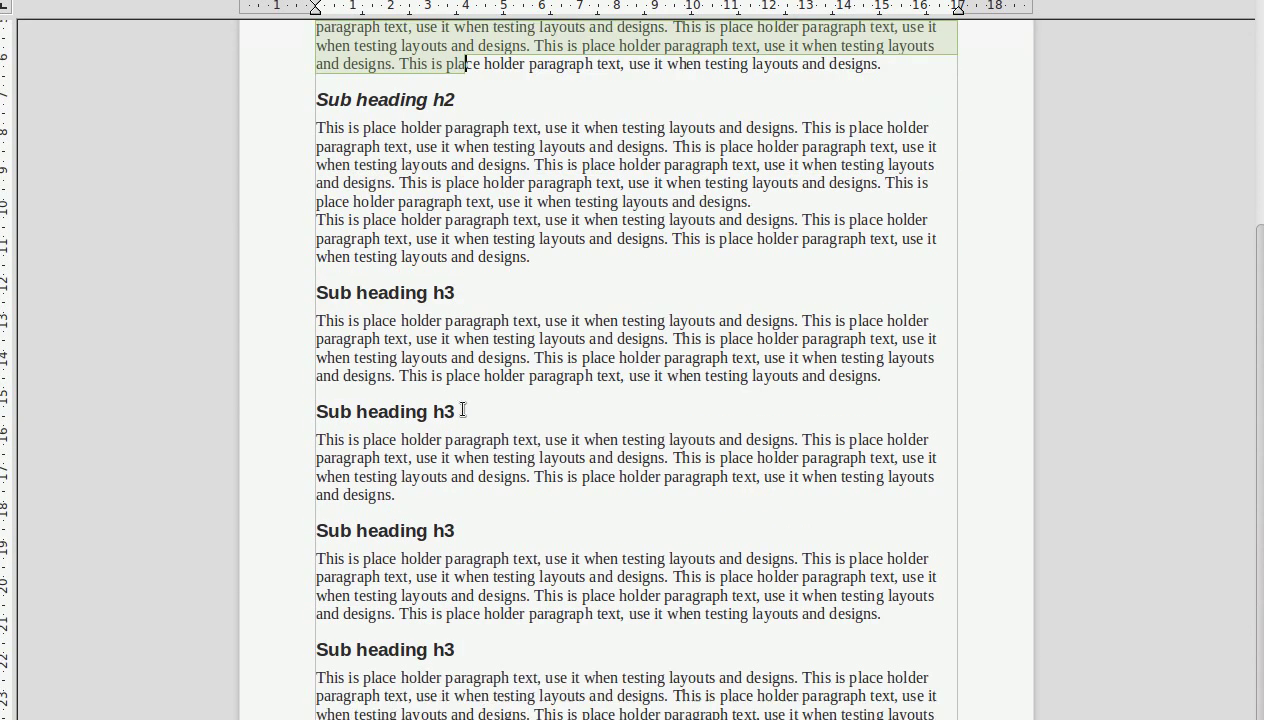
{"action": "left_click", "coordinate": [415, 553], "text": "shift"}
{"action": "left_click_drag", "start_coordinate": [415, 553], "coordinate": [403, 670]}
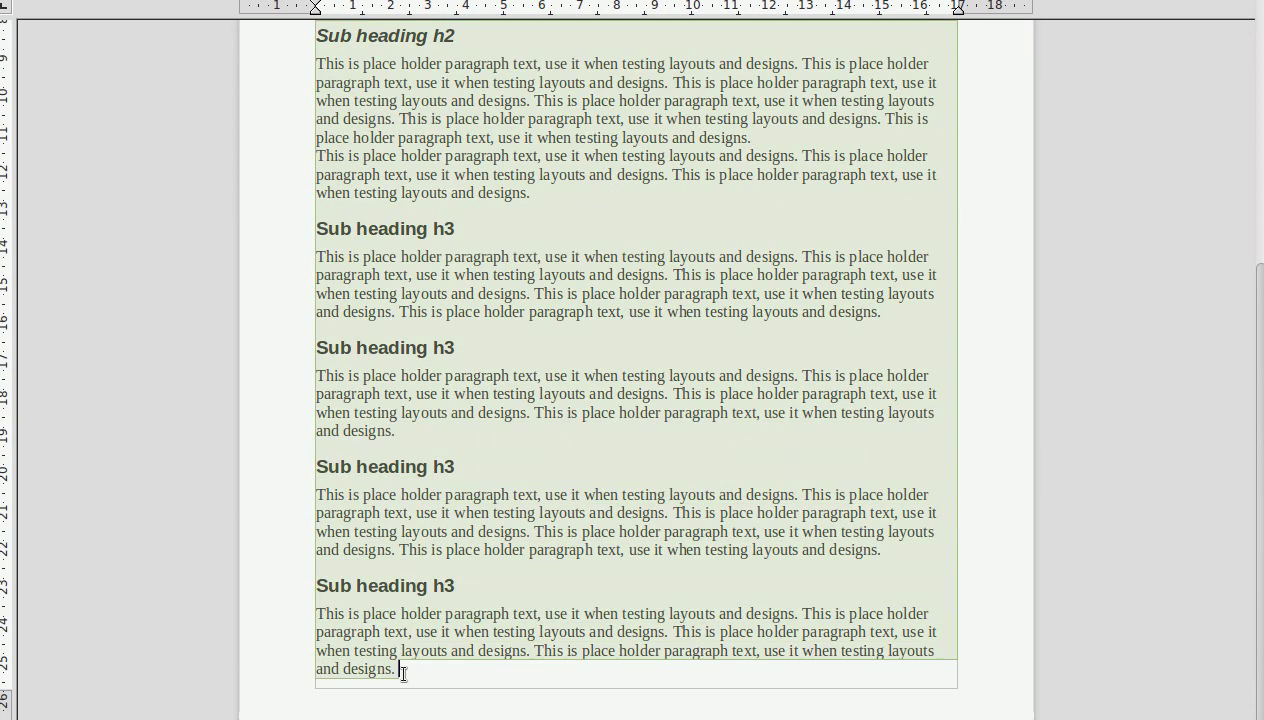
{"action": "right_click", "coordinate": [477, 284]}
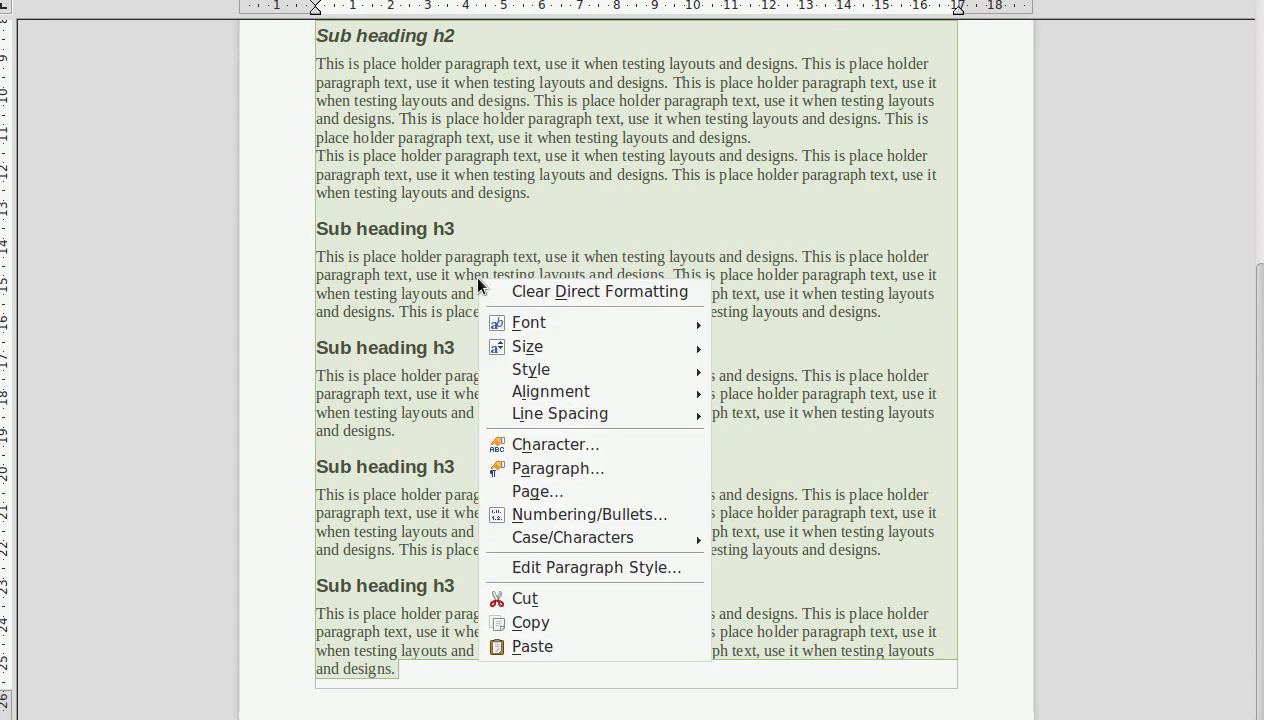
{"action": "left_click", "coordinate": [523, 618]}
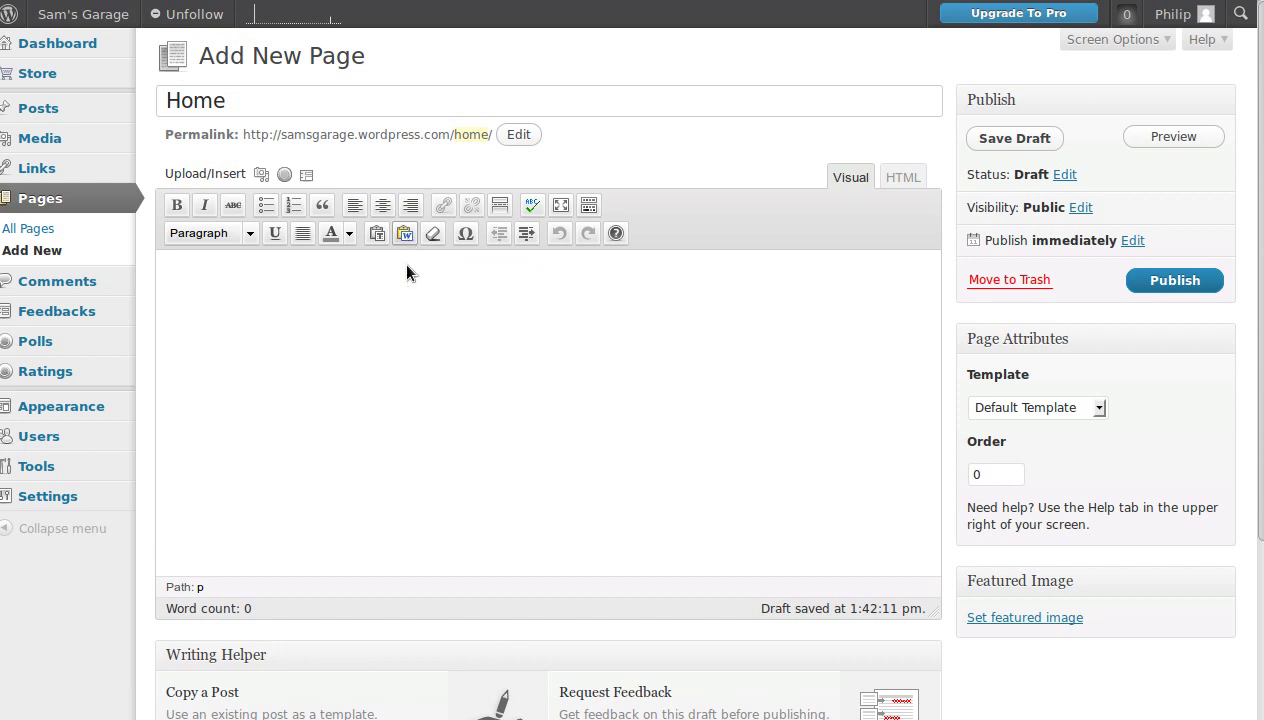
Insert the copied placeholder text into the body of the Home page using Paste from Word
{"action": "left_click", "coordinate": [405, 234]}
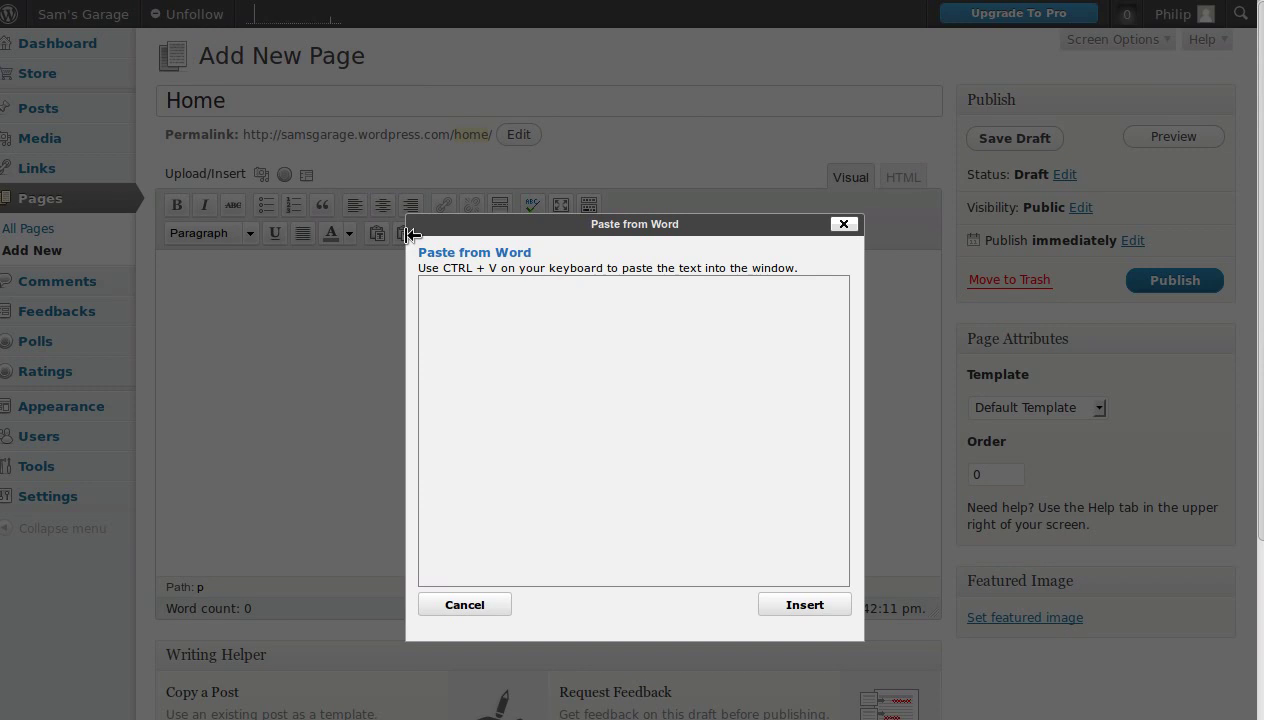
{"action": "key", "text": "ctrl+v"}
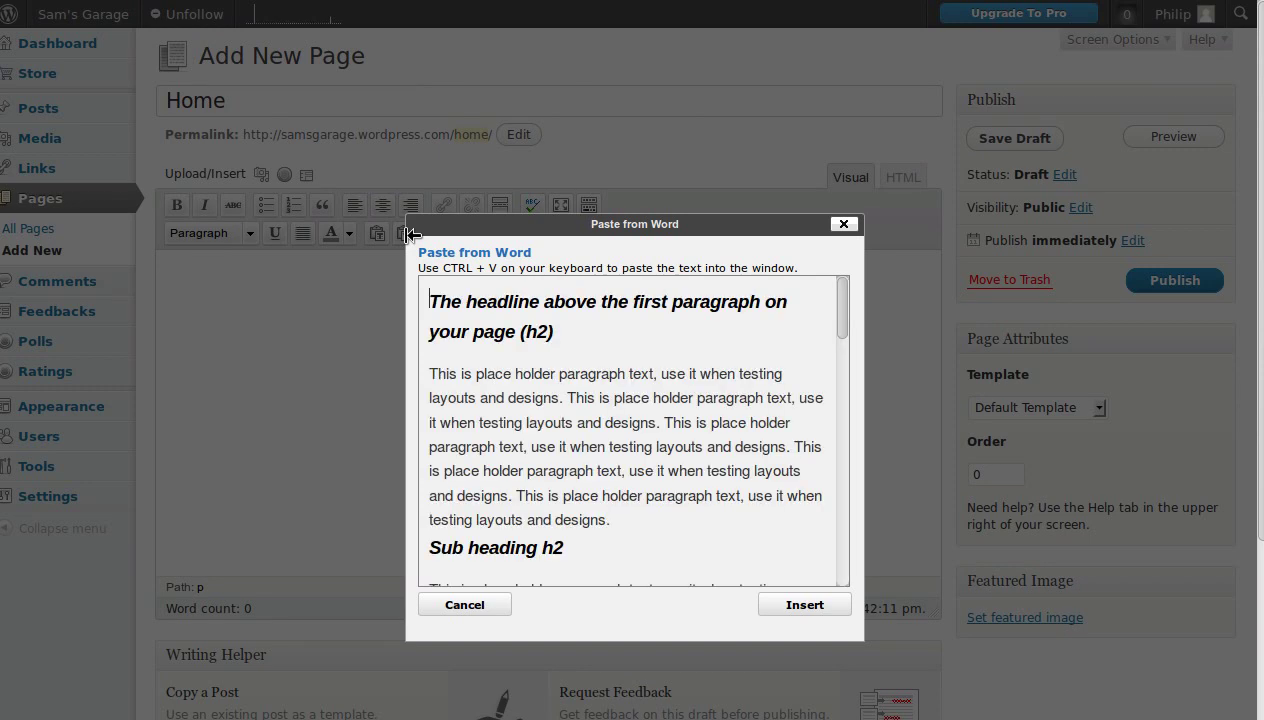
{"action": "left_click", "coordinate": [797, 605]}
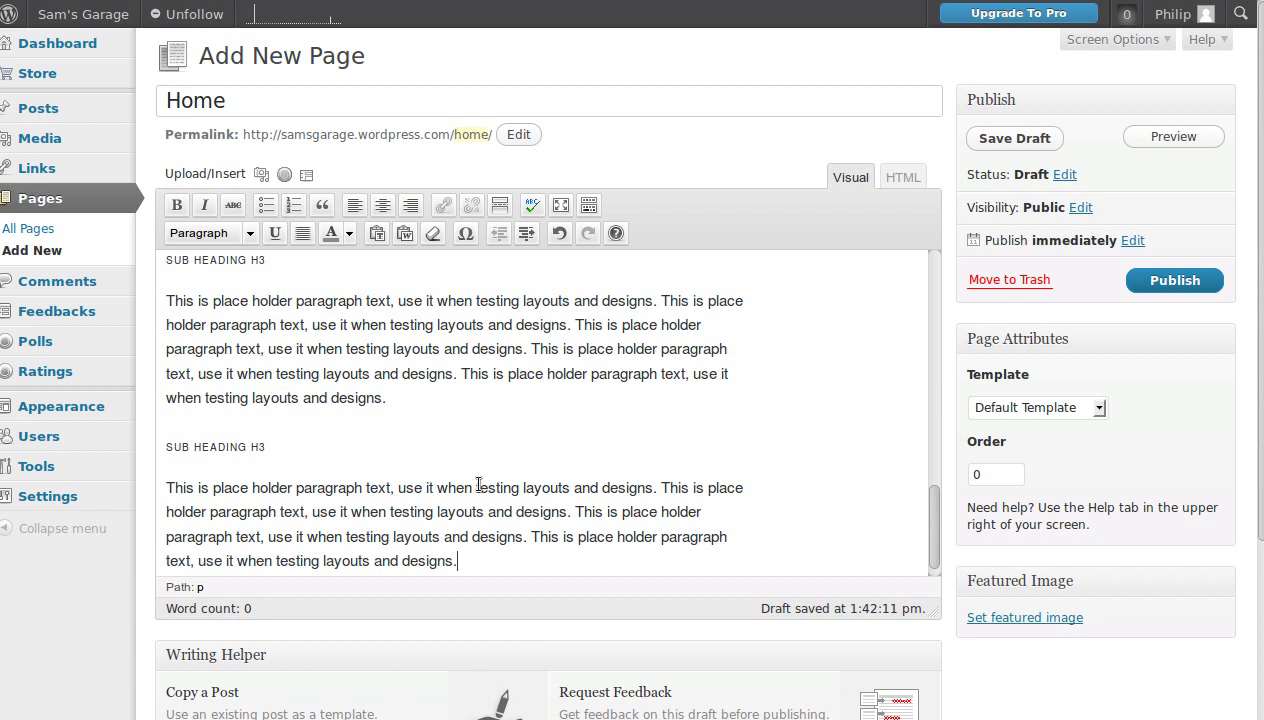
{"action": "scroll", "coordinate": [338, 345], "scroll_direction": "down", "scroll_amount": 1}
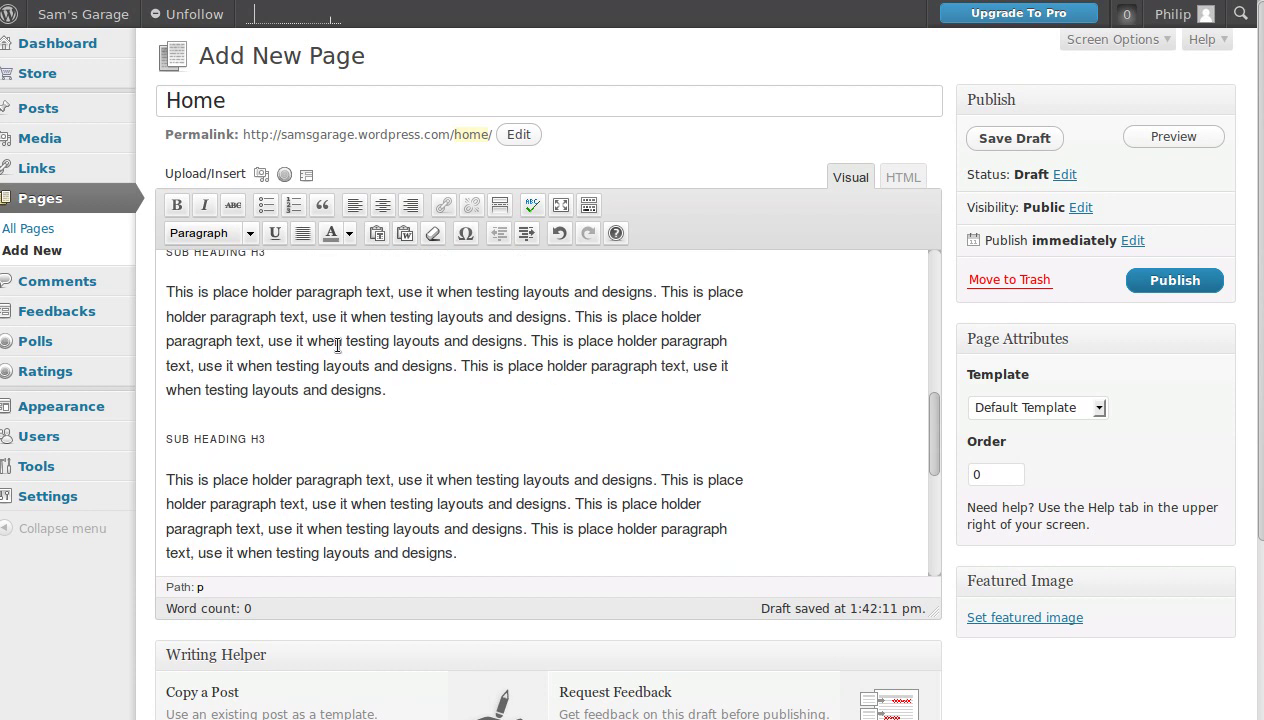
Upload large-red-truck.jpg from Desktop > Place-holder text and images > website-images > images-in-pages for placement at the start of the first paragraph
{"action": "scroll", "coordinate": [338, 345], "scroll_direction": "up", "scroll_amount": 5}
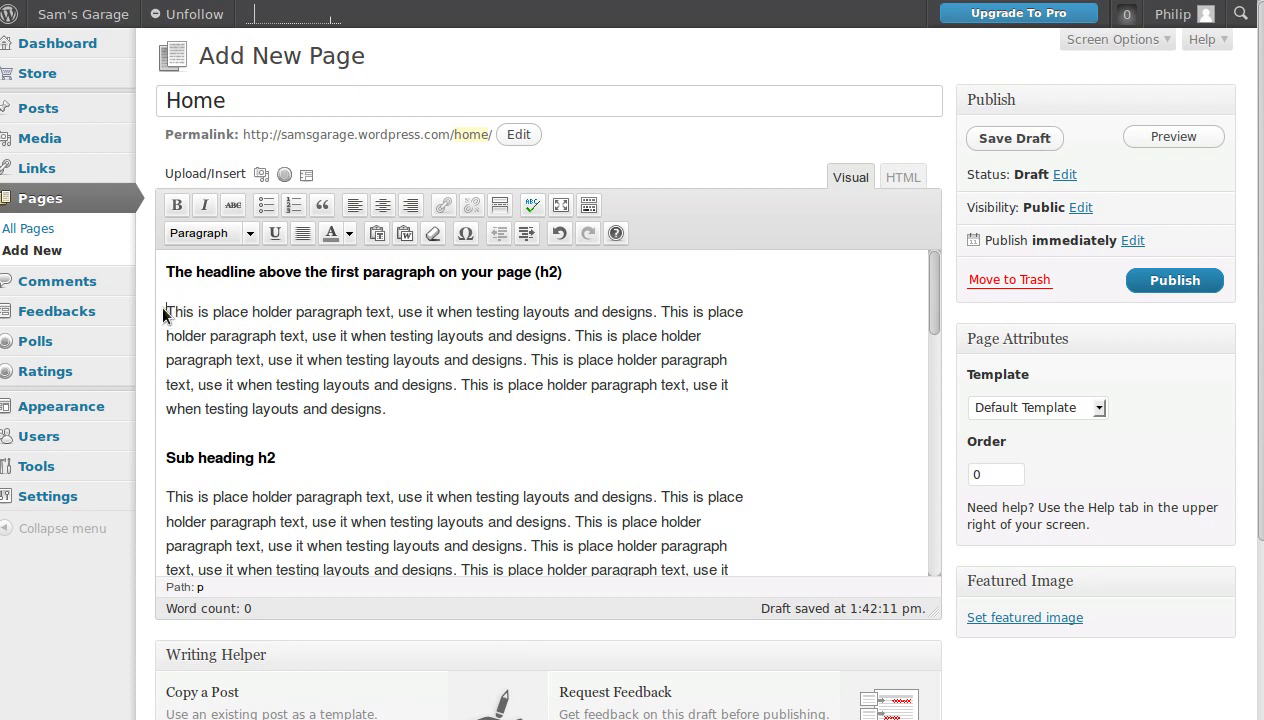
{"action": "left_click", "coordinate": [260, 176]}
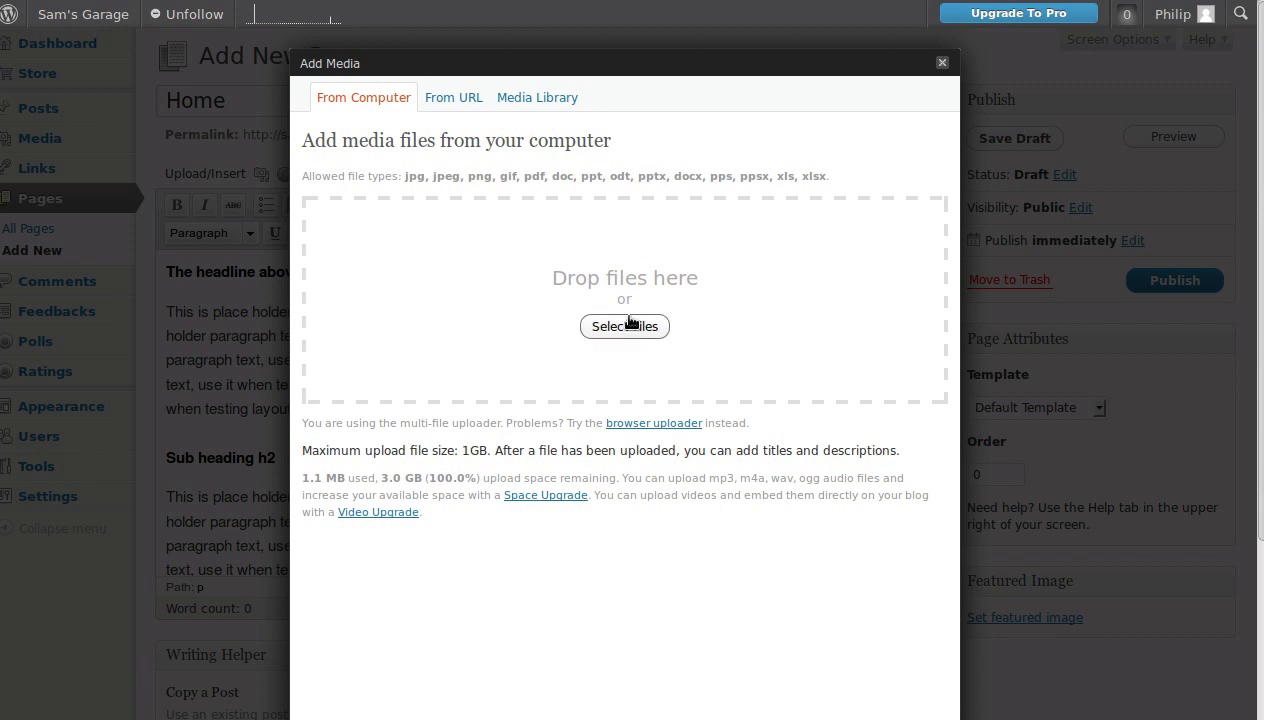
{"action": "left_click", "coordinate": [627, 326]}
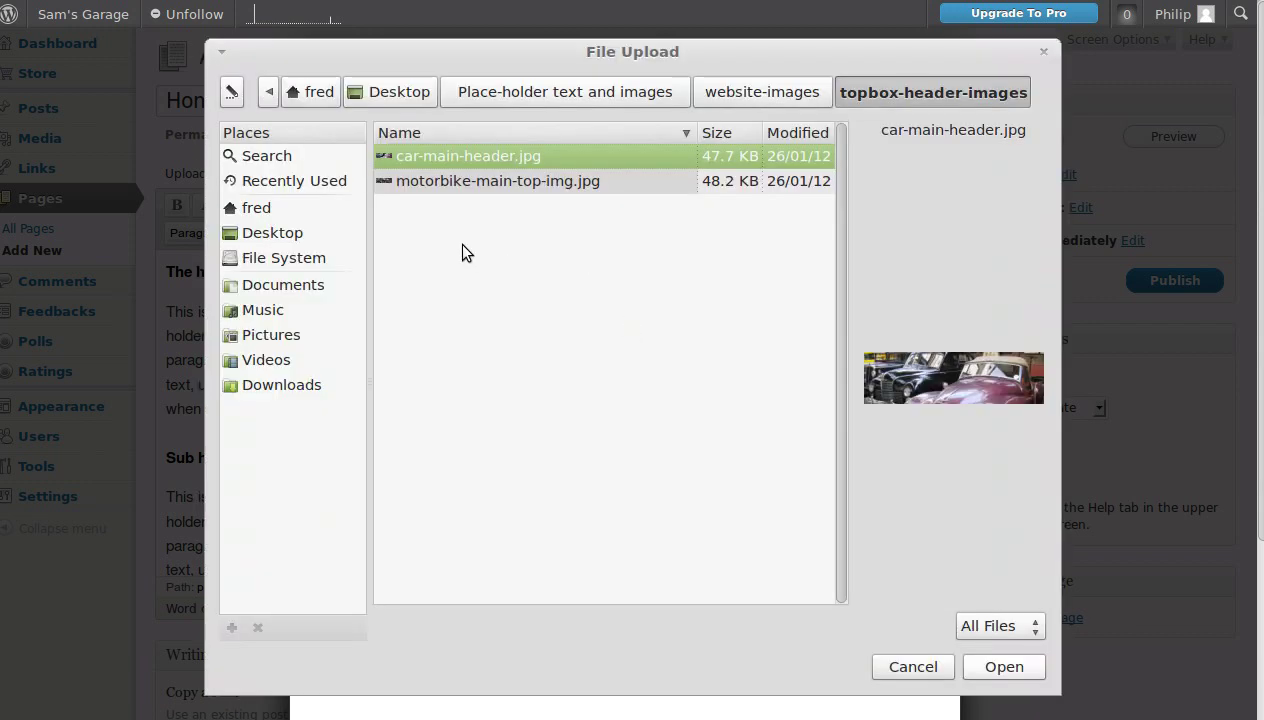
{"action": "left_click", "coordinate": [290, 232]}
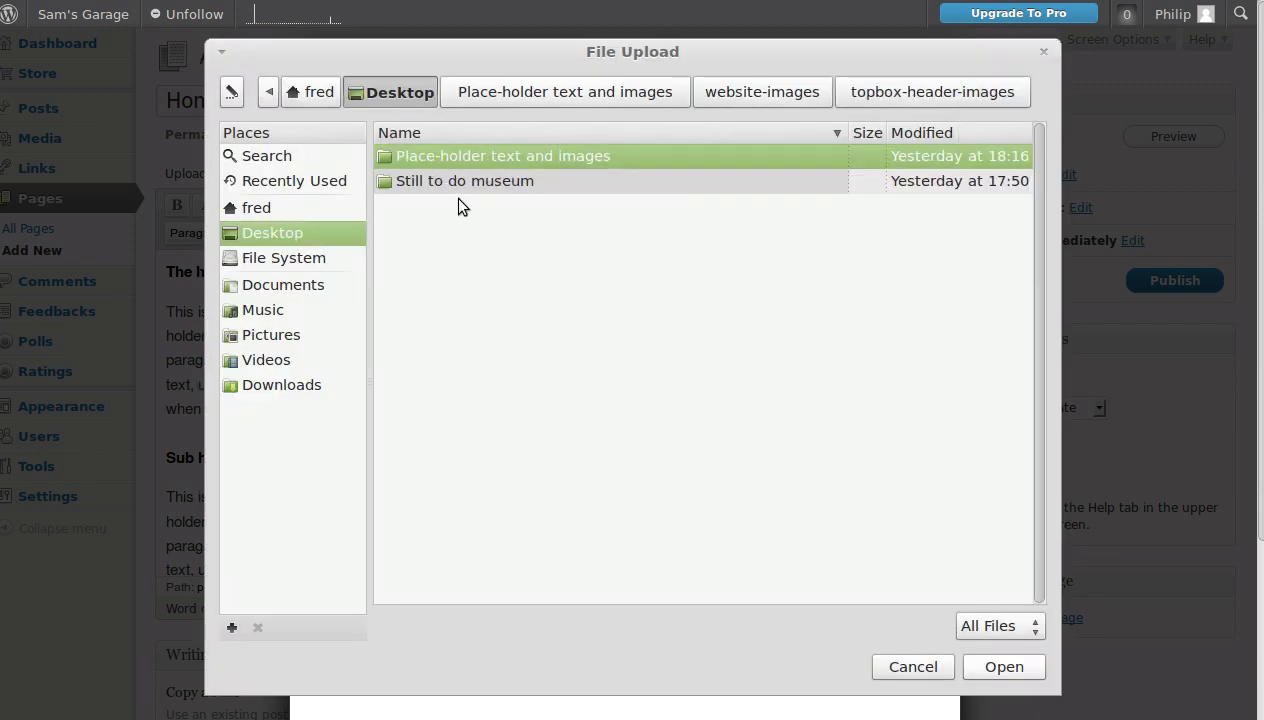
{"action": "double_click", "coordinate": [434, 157]}
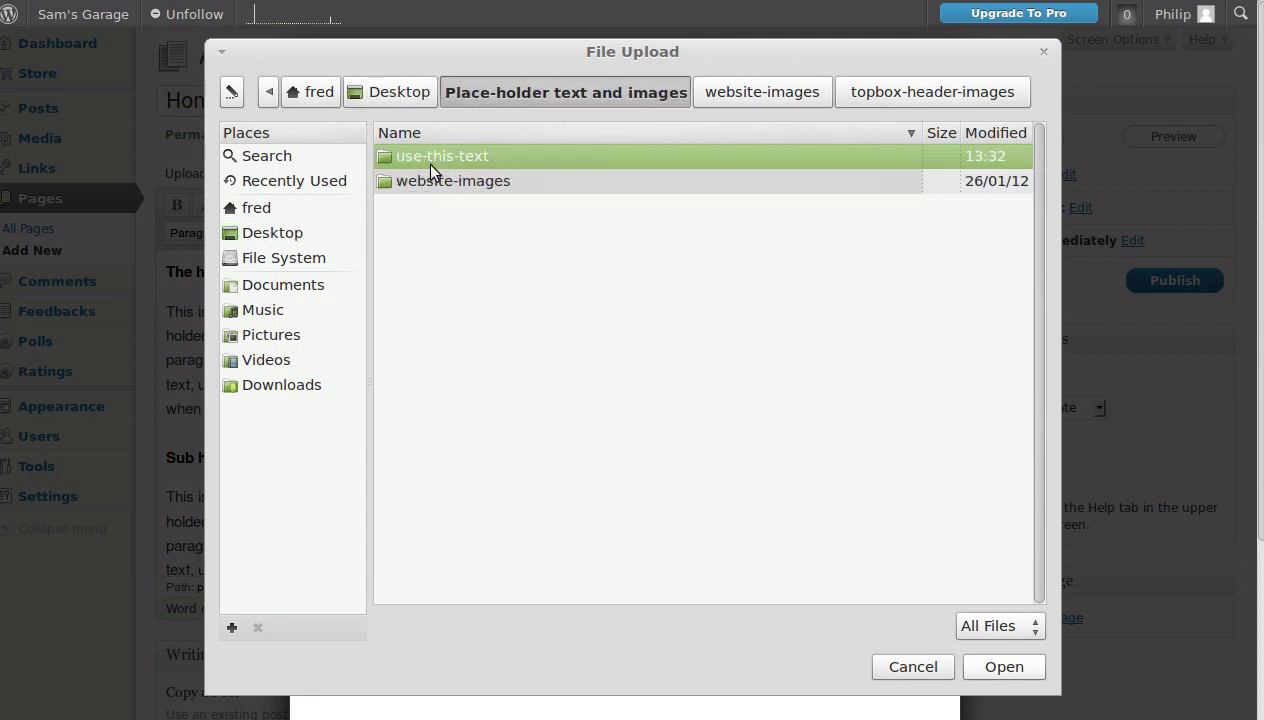
{"action": "double_click", "coordinate": [417, 182]}
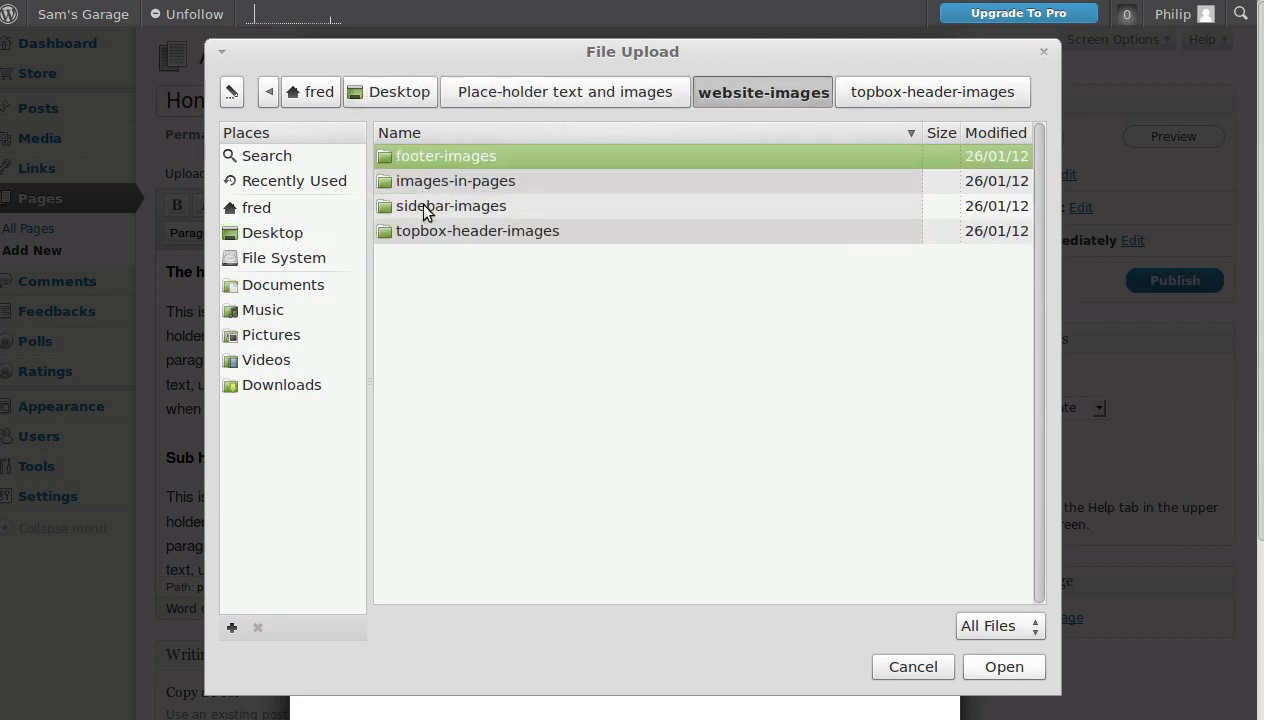
{"action": "double_click", "coordinate": [424, 185]}
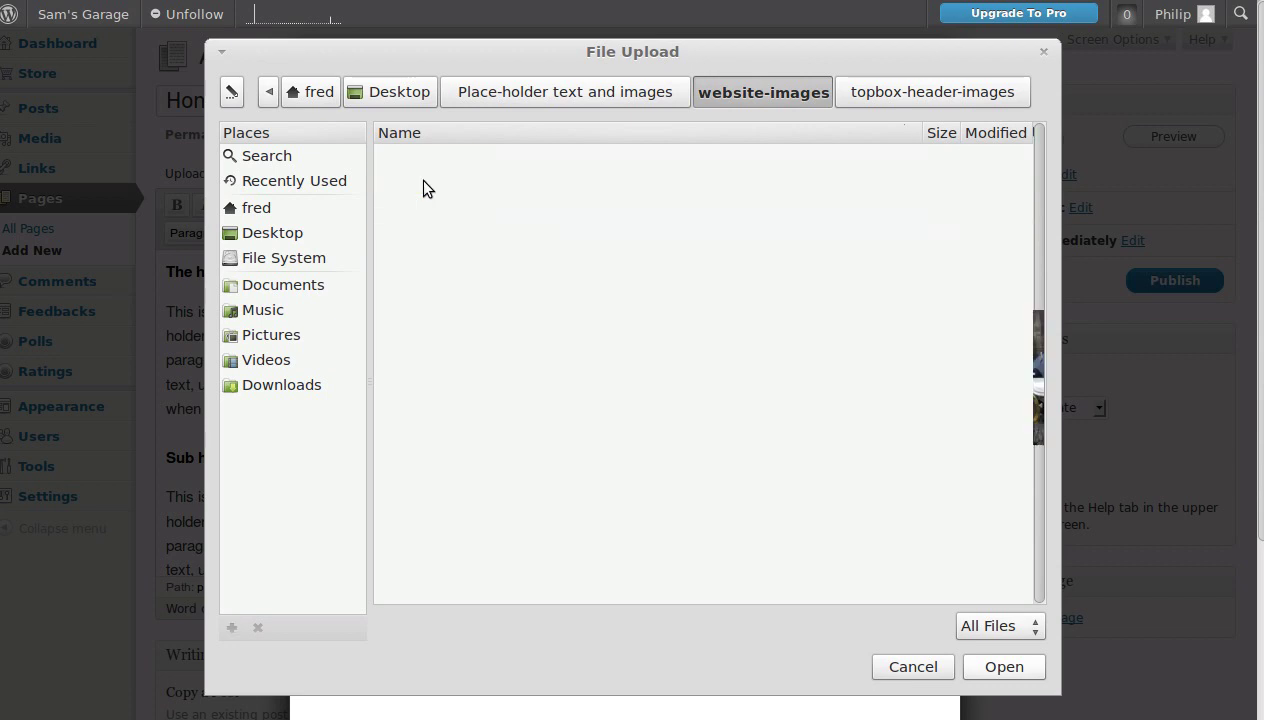
{"action": "left_click", "coordinate": [430, 185]}
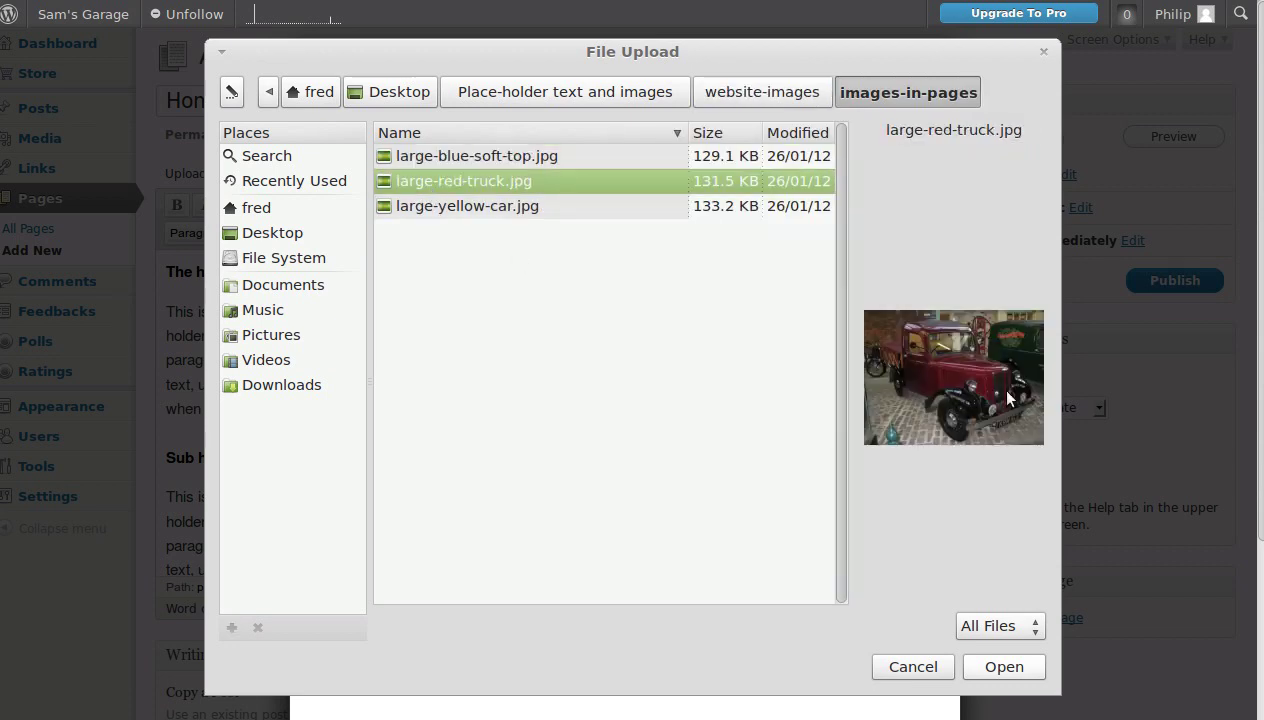
{"action": "left_click", "coordinate": [1010, 668]}
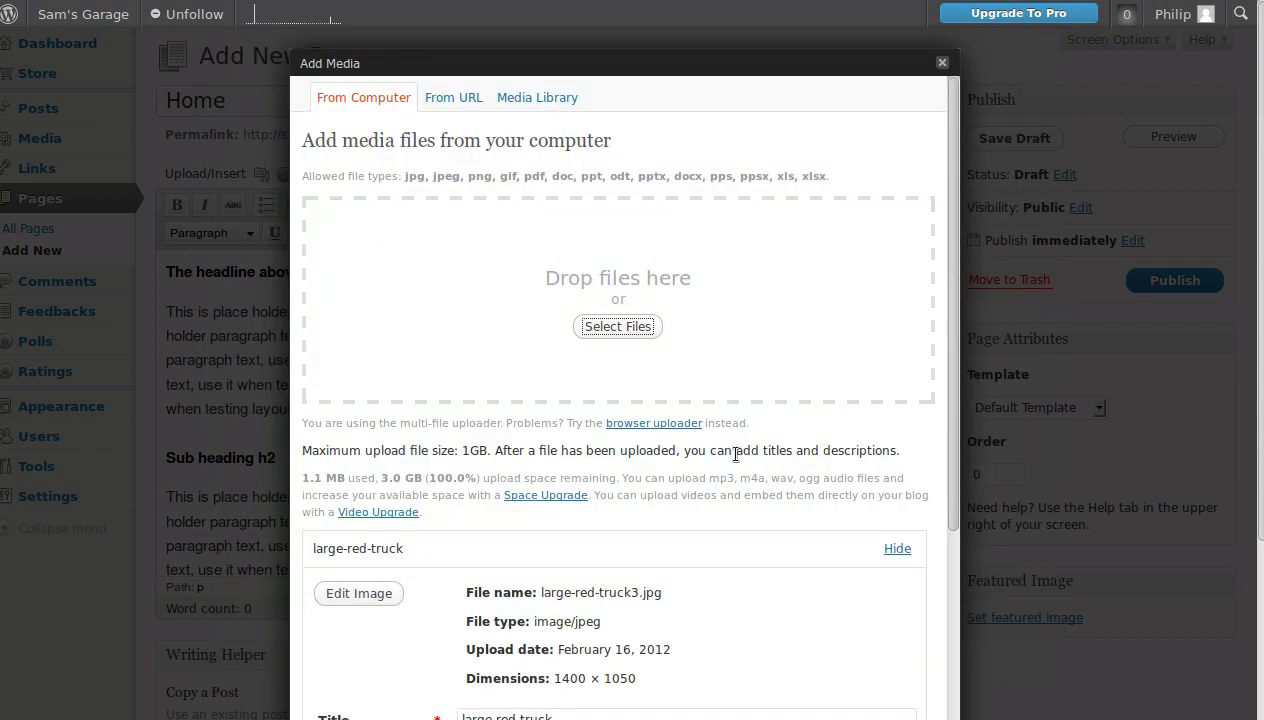
Insert the uploaded red truck image into the page at Medium size (300 × 225), keeping Left alignment
{"action": "scroll", "coordinate": [736, 455], "scroll_direction": "down", "scroll_amount": 5}
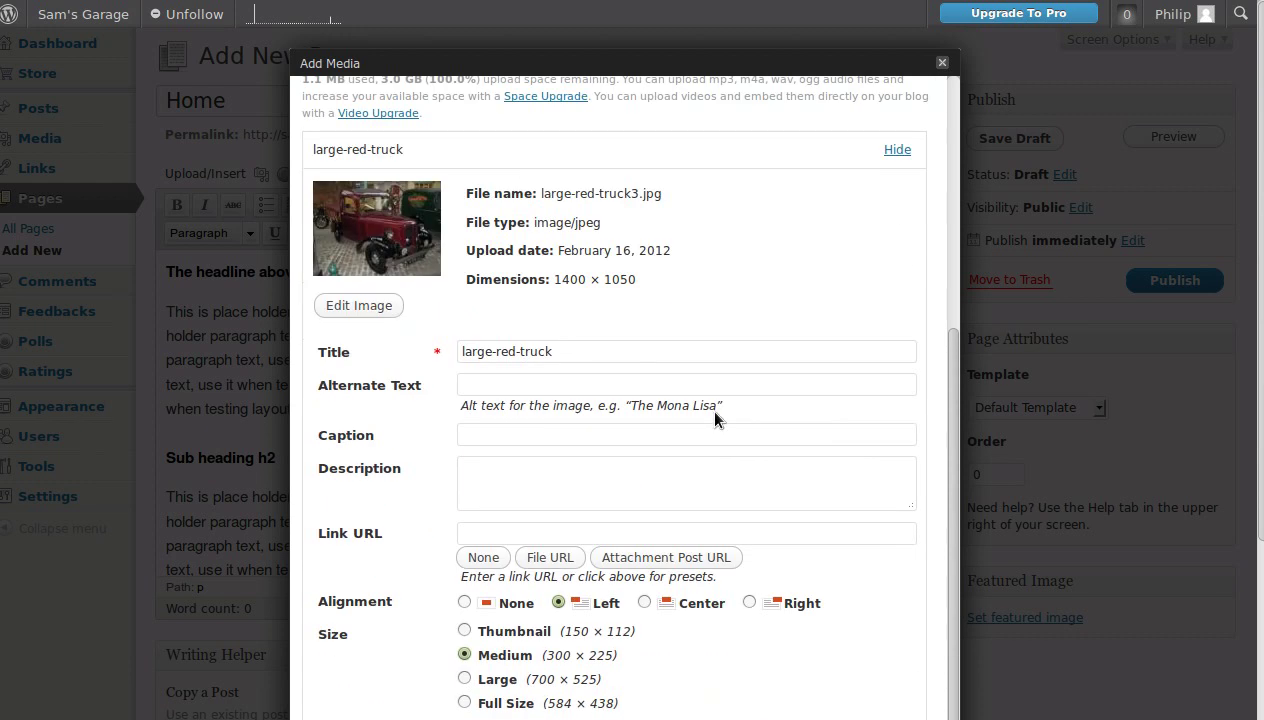
{"action": "left_click", "coordinate": [466, 384]}
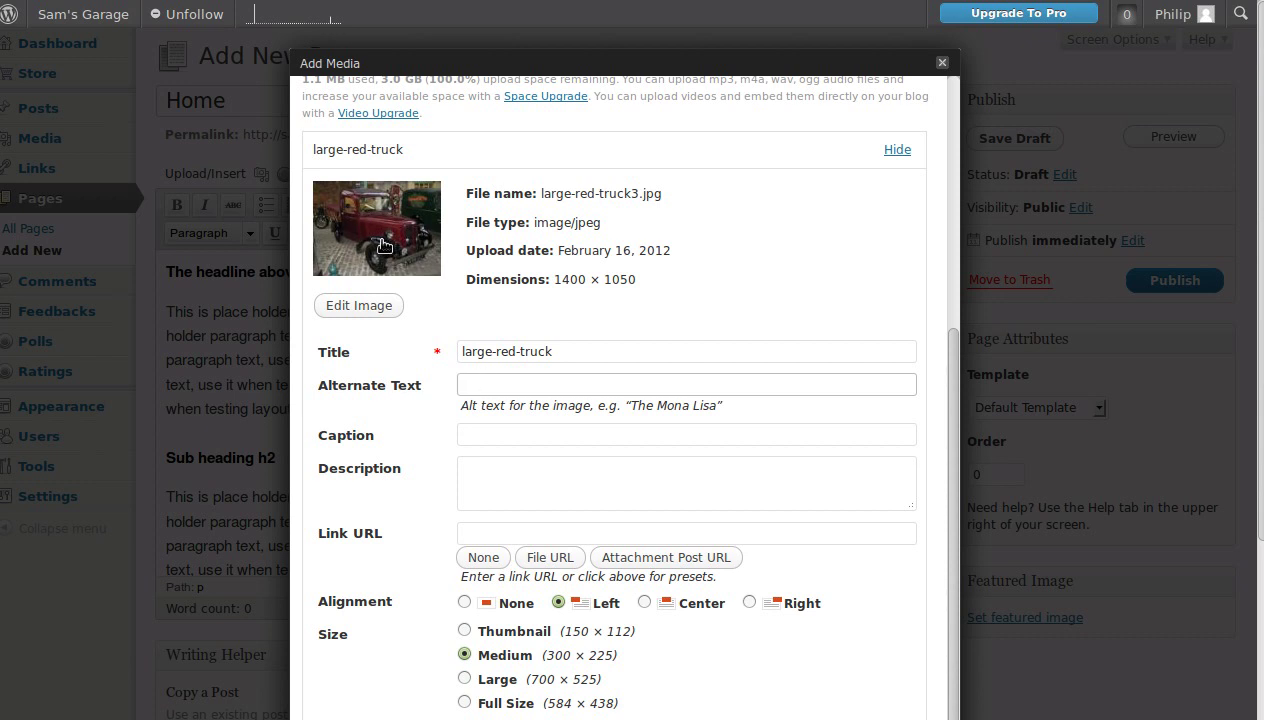
{"action": "scroll", "coordinate": [412, 373], "scroll_direction": "down", "scroll_amount": 1}
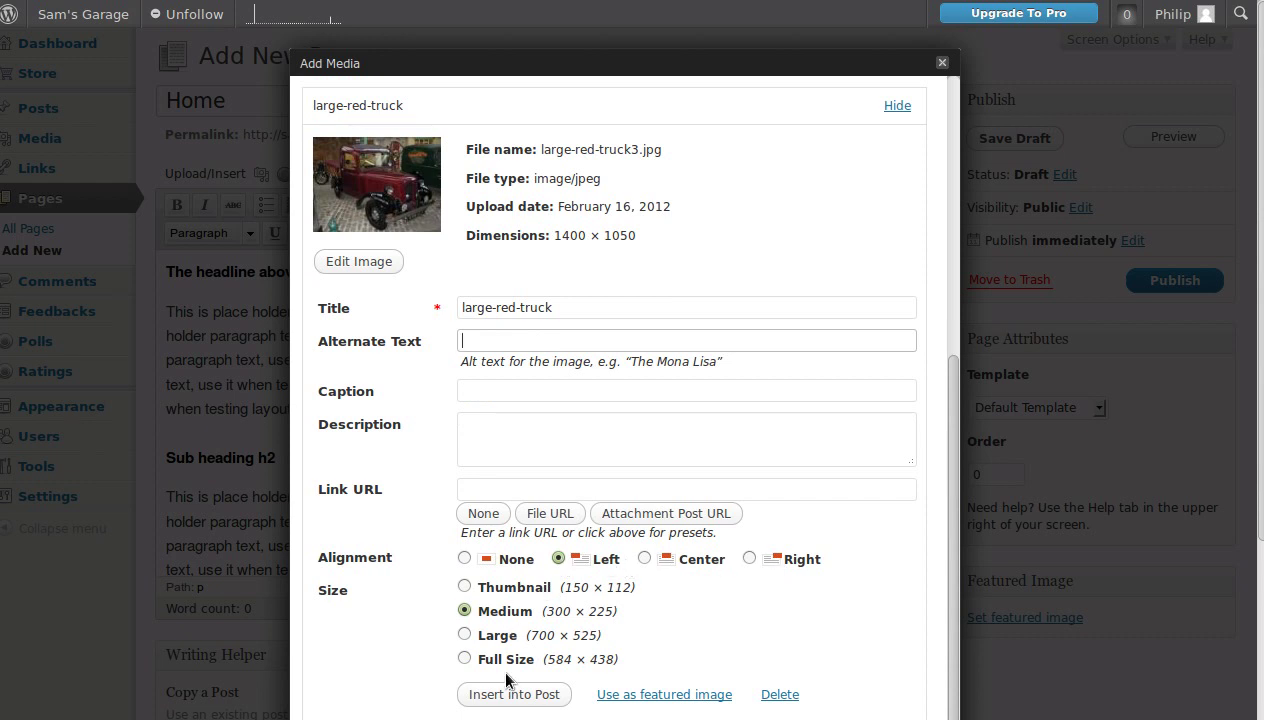
{"action": "left_click", "coordinate": [464, 587]}
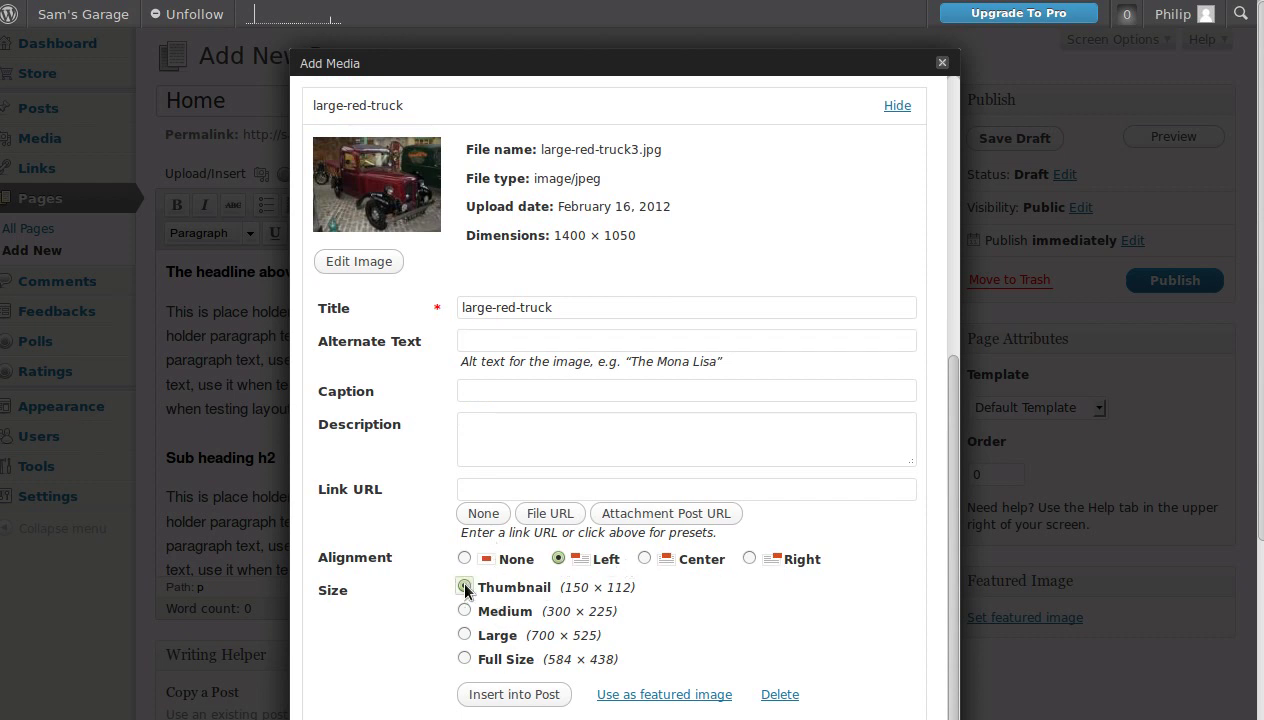
{"action": "left_click", "coordinate": [464, 610]}
{"action": "left_click", "coordinate": [463, 635]}
{"action": "left_click", "coordinate": [465, 658]}
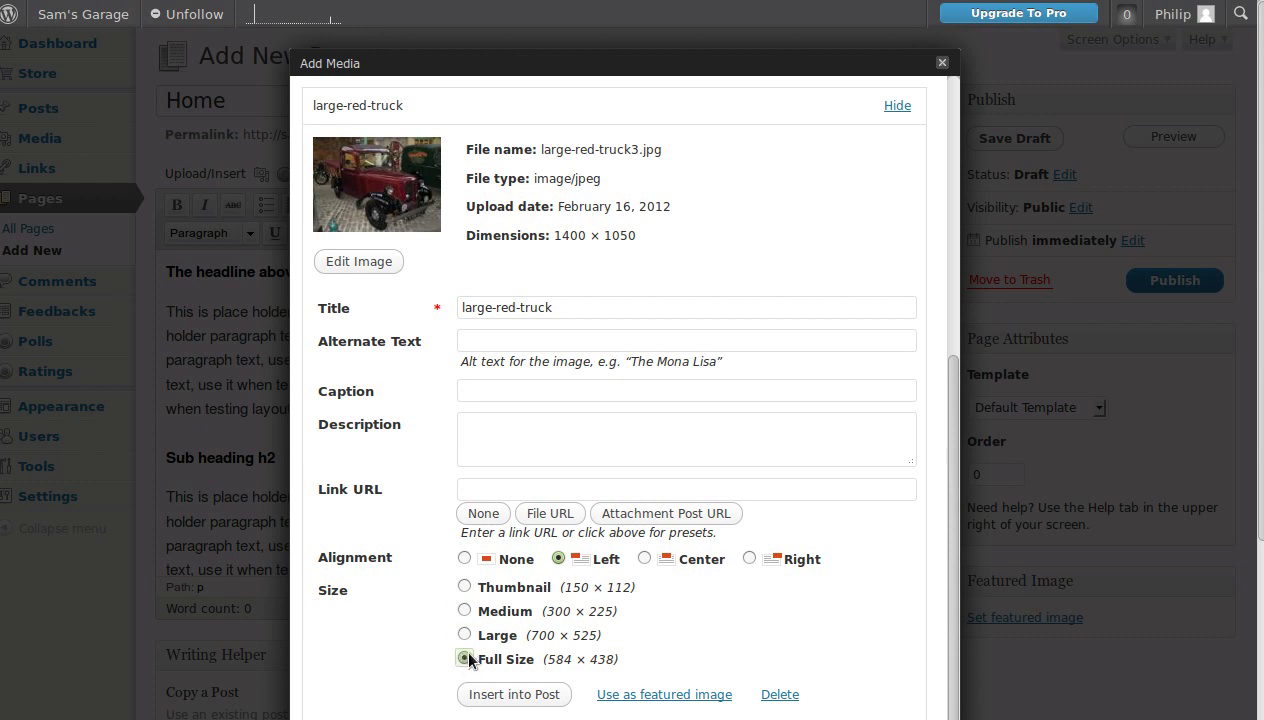
{"action": "left_click", "coordinate": [464, 610]}
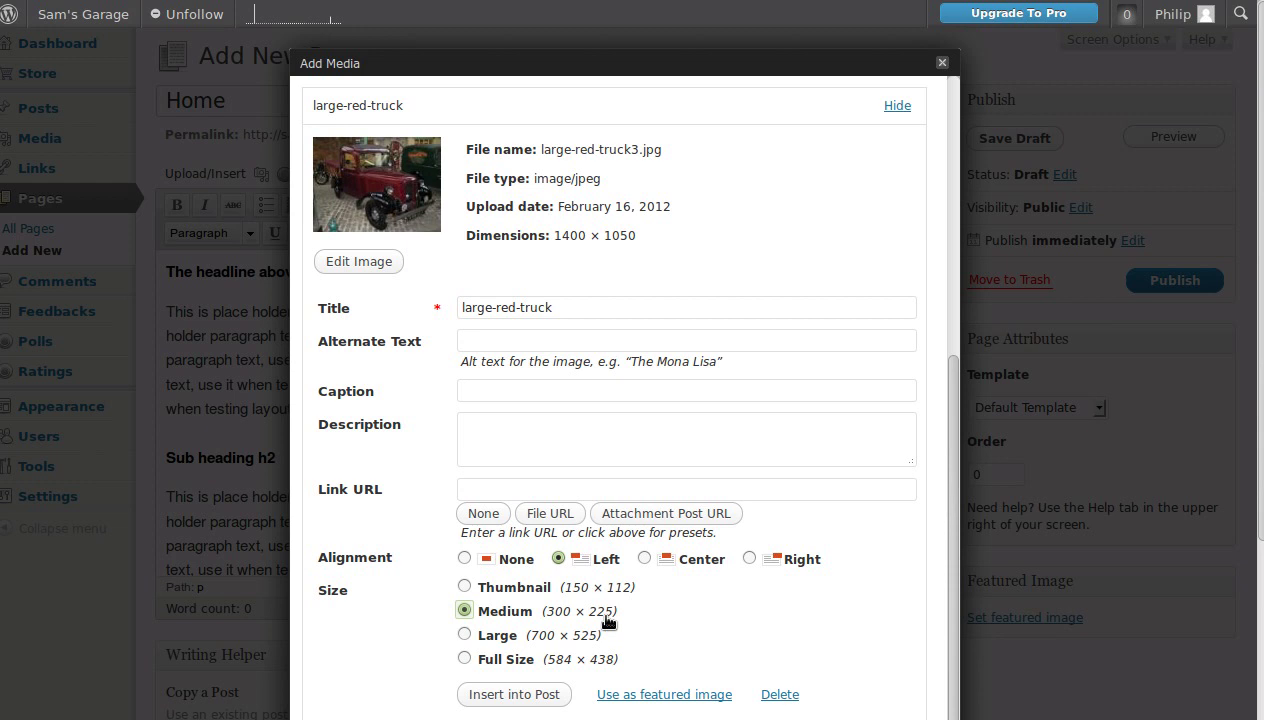
{"action": "left_click", "coordinate": [495, 699]}
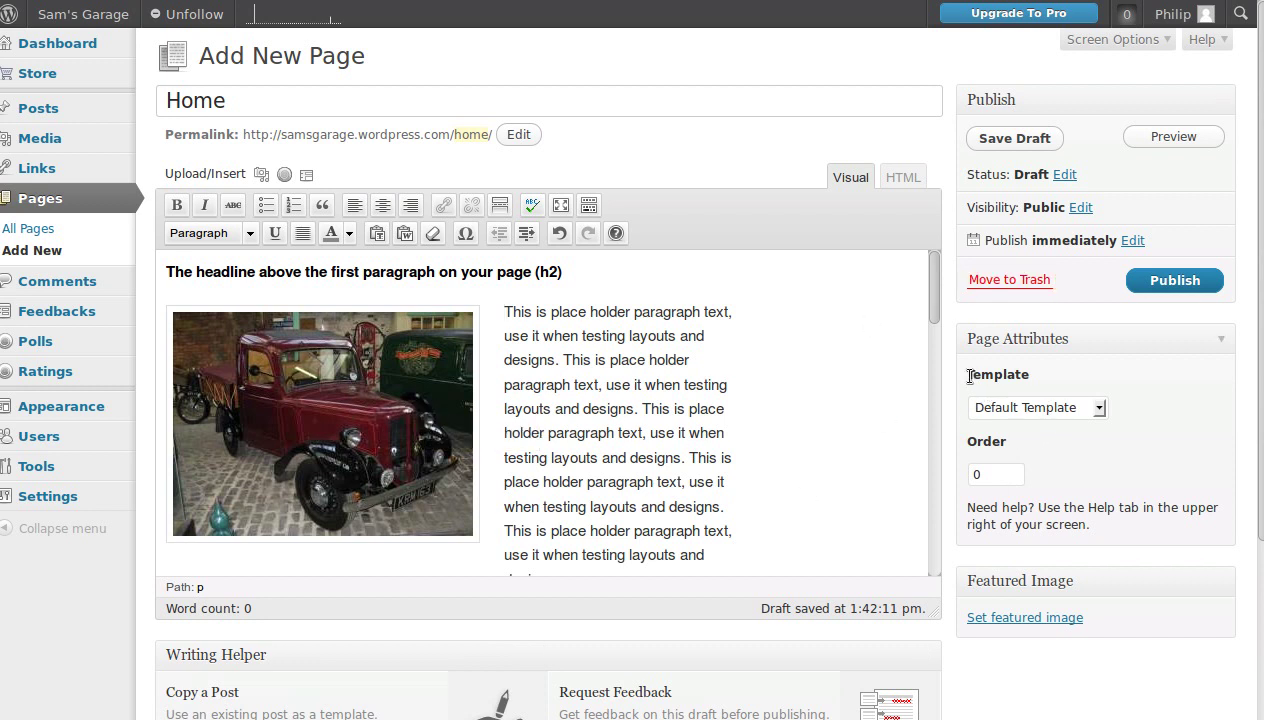
Assign the Sidebar Template to the Home page and publish the page
{"action": "left_click_drag", "start_coordinate": [969, 376], "coordinate": [1045, 372]}
{"action": "left_click", "coordinate": [1056, 443]}
{"action": "left_click", "coordinate": [1099, 409]}
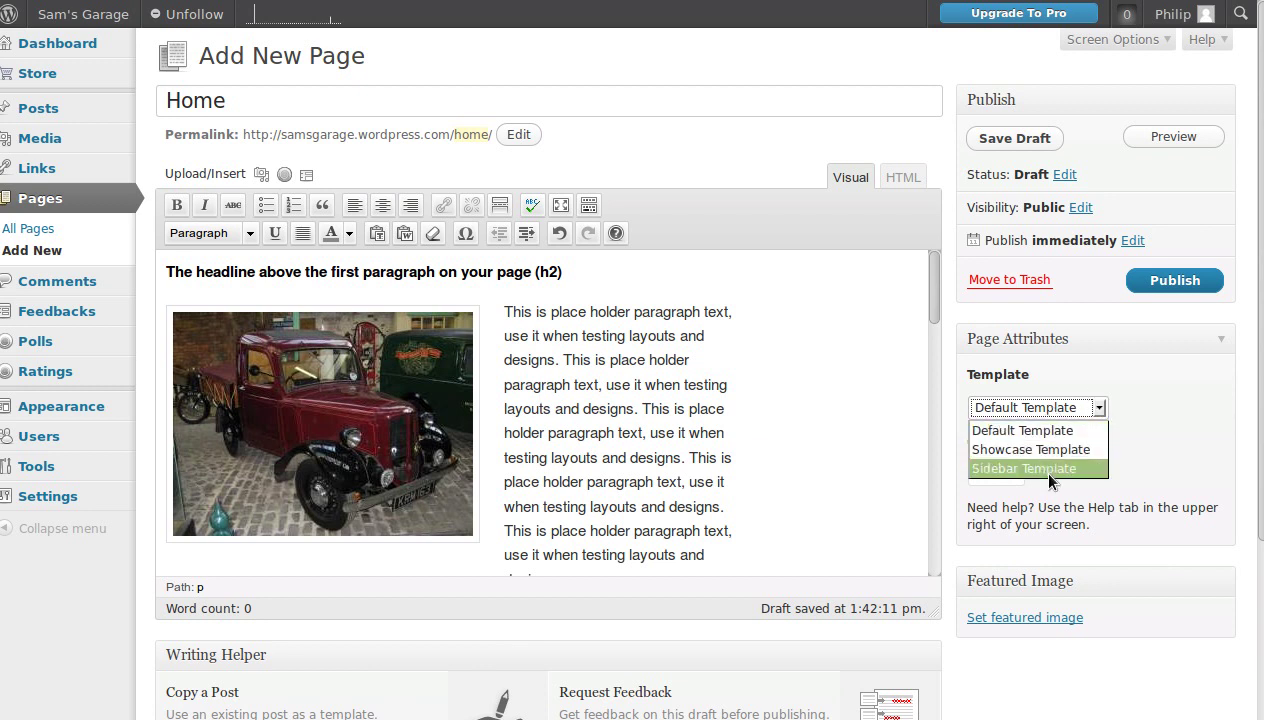
{"action": "left_click", "coordinate": [988, 468]}
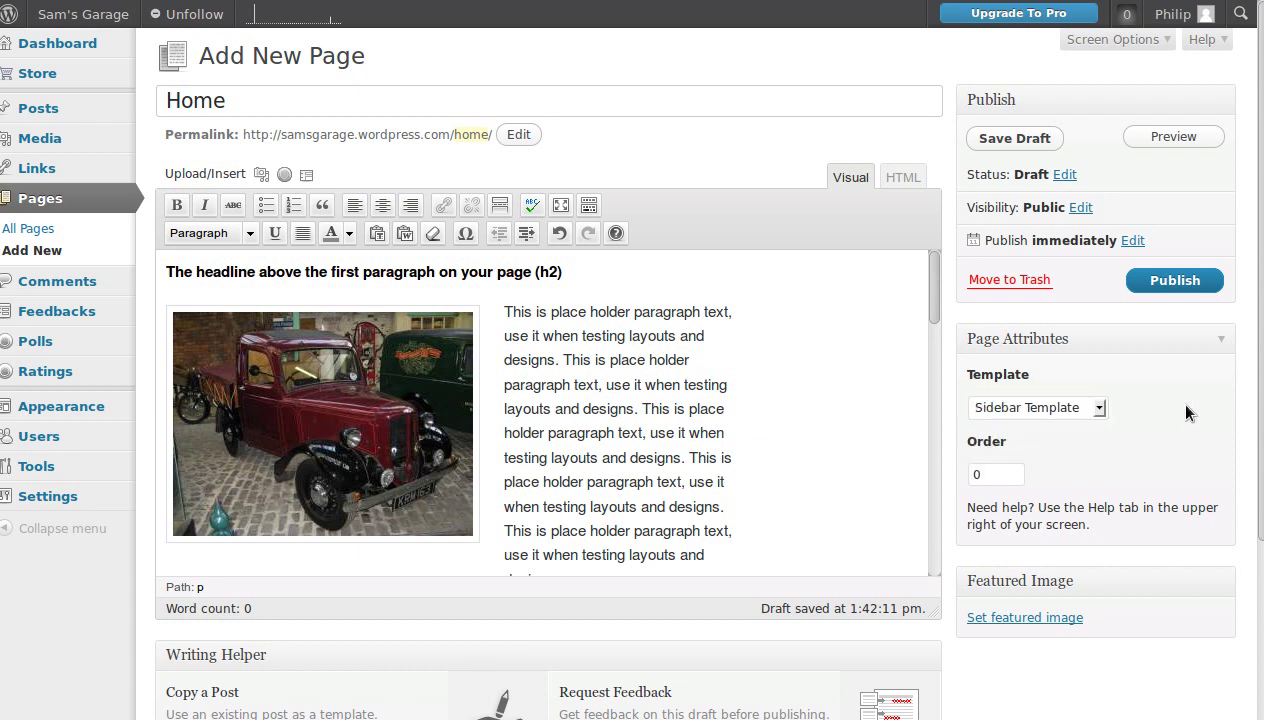
{"action": "left_click", "coordinate": [1157, 284]}
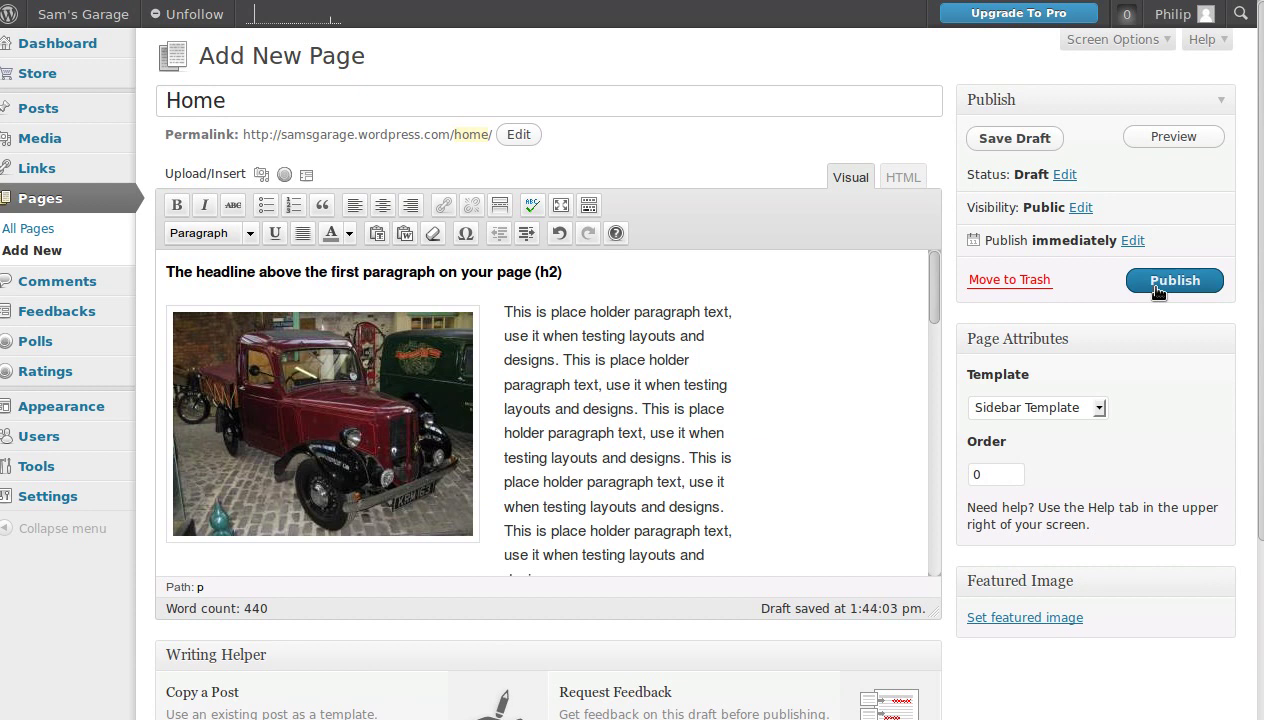
Publish the Home page
{"action": "left_click", "coordinate": [1157, 289]}
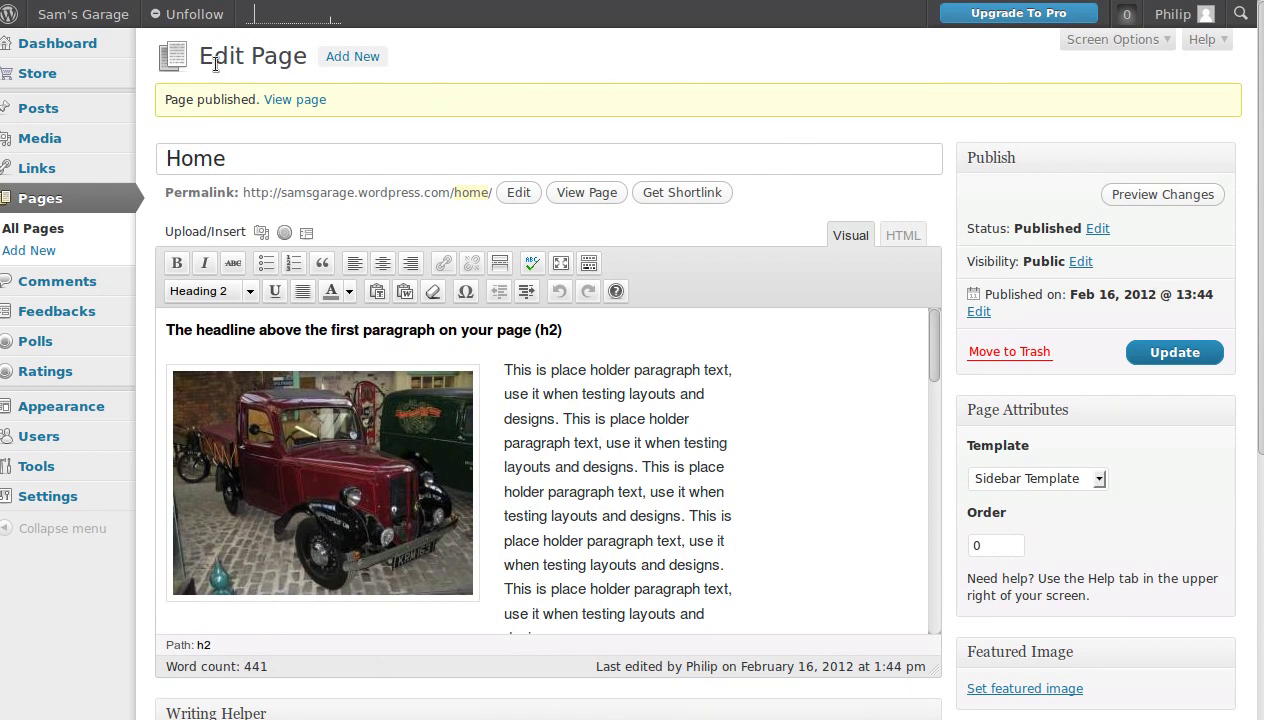
{"action": "left_click_drag", "start_coordinate": [193, 48], "coordinate": [299, 56]}
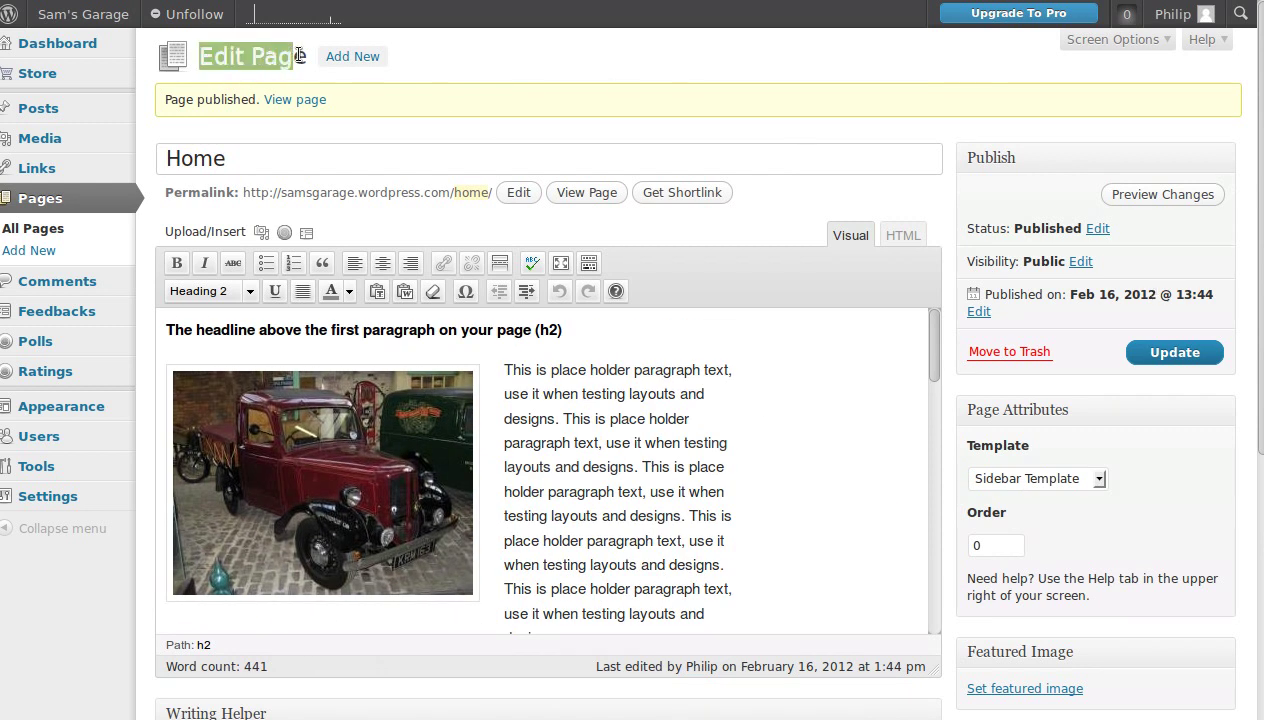
Add a new page titled About
{"action": "left_click", "coordinate": [438, 62]}
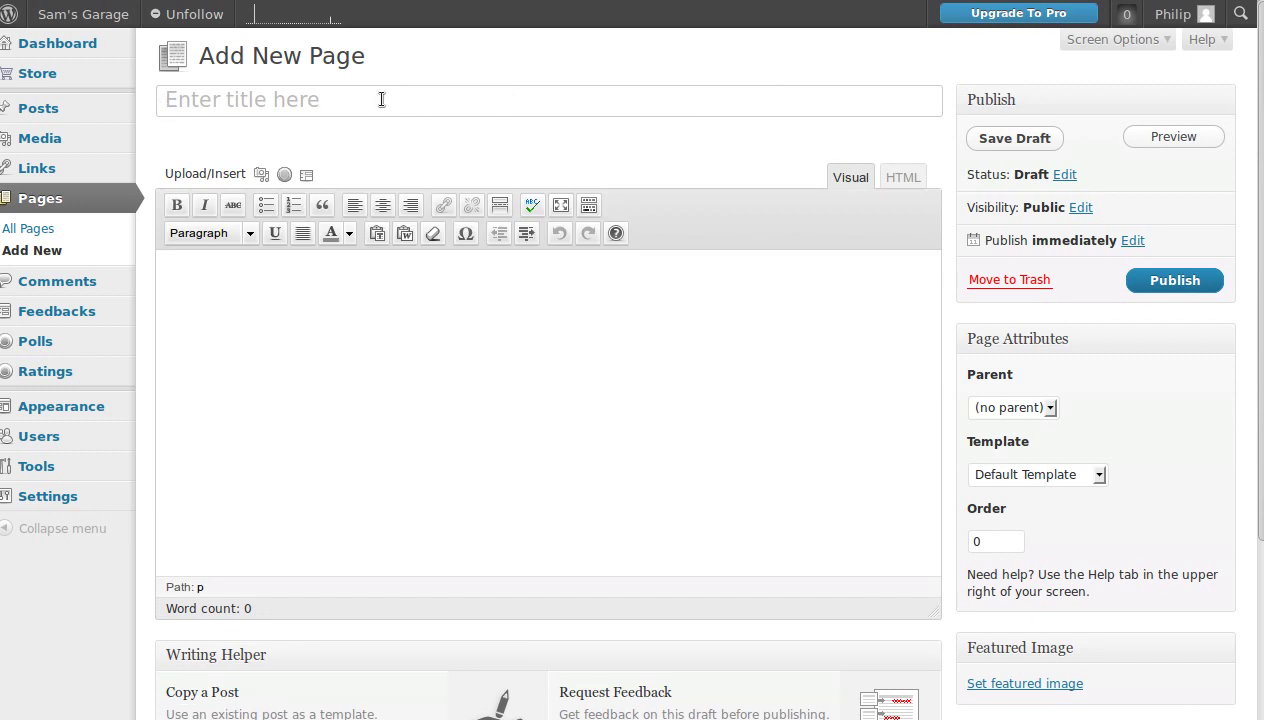
{"action": "type", "text": "Abo"}
{"action": "type", "text": "ut"}
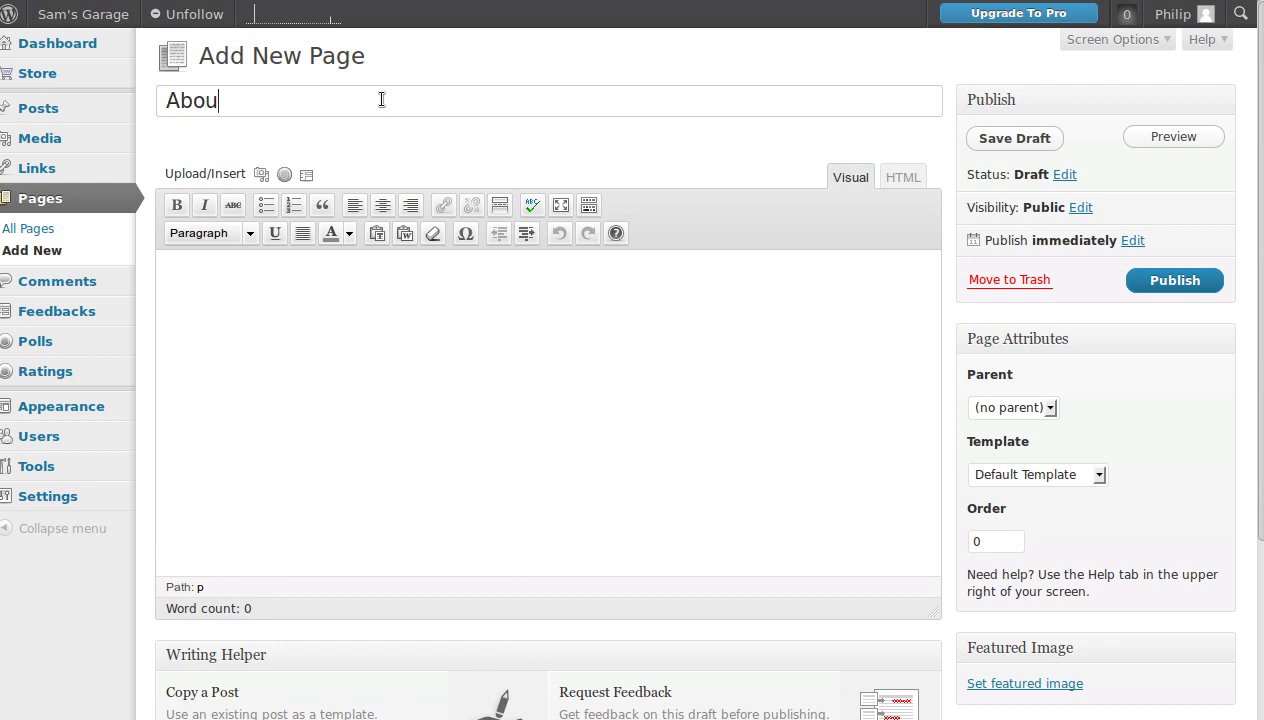
Insert the copied placeholder text into the About page using Paste from Word, and publish it with the Default Template
{"action": "left_click", "coordinate": [405, 233]}
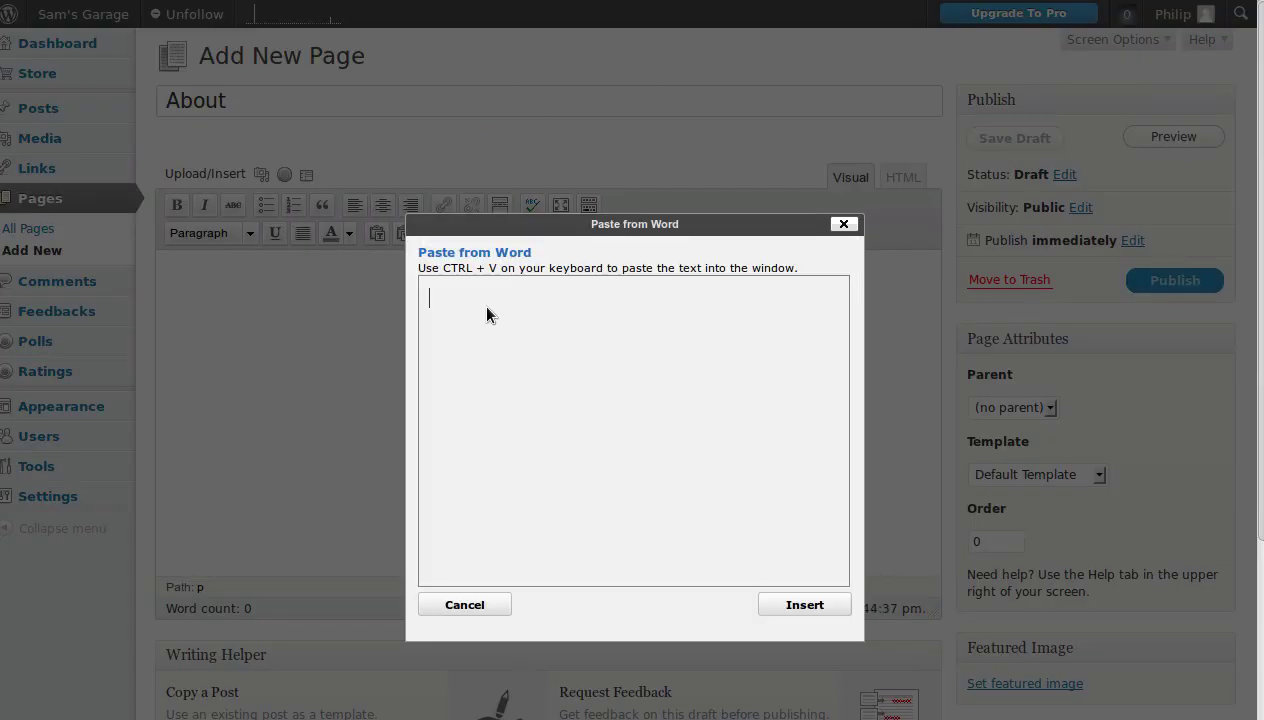
{"action": "key", "text": "ctrl+v"}
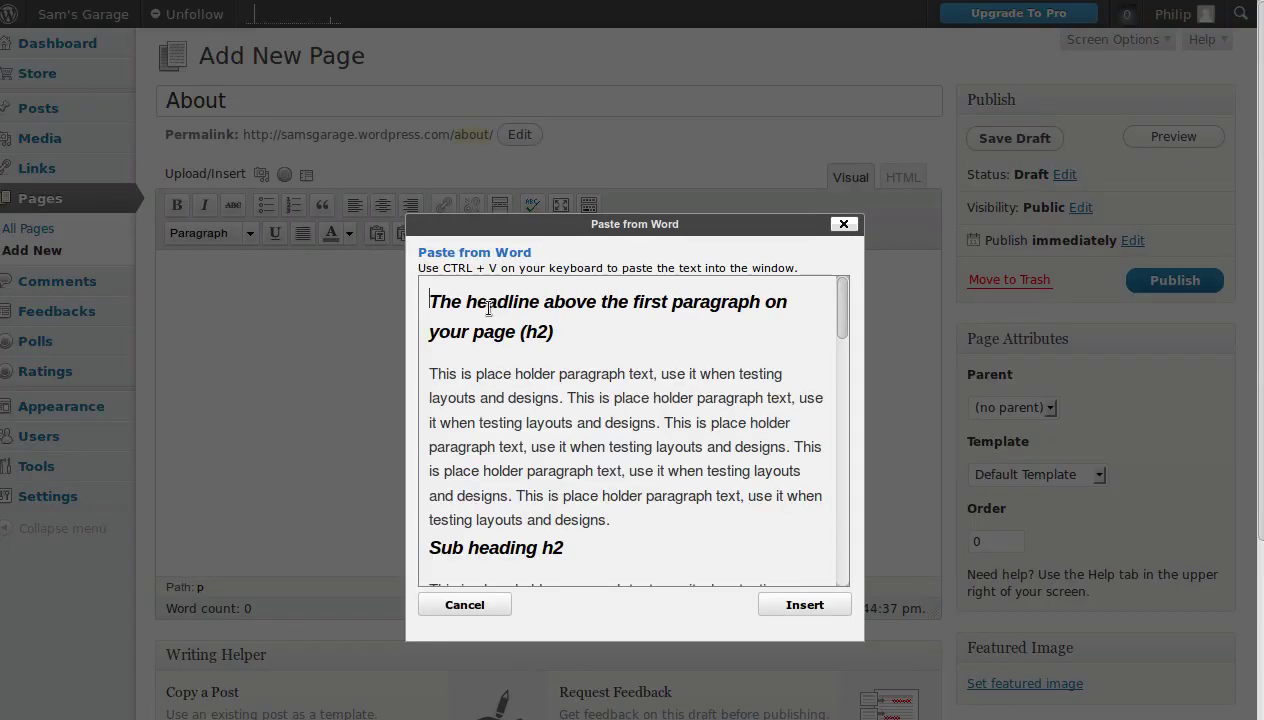
{"action": "left_click_drag", "start_coordinate": [496, 230], "coordinate": [525, 357]}
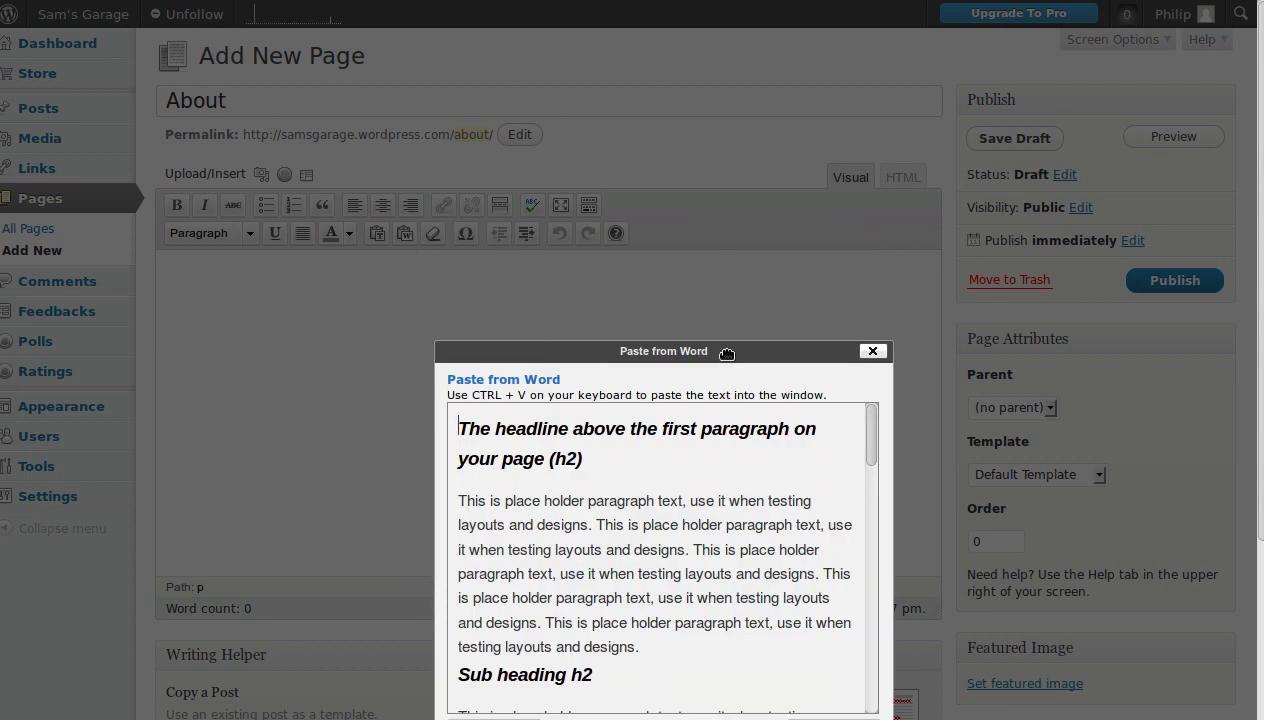
{"action": "left_click_drag", "start_coordinate": [724, 354], "coordinate": [727, 138]}
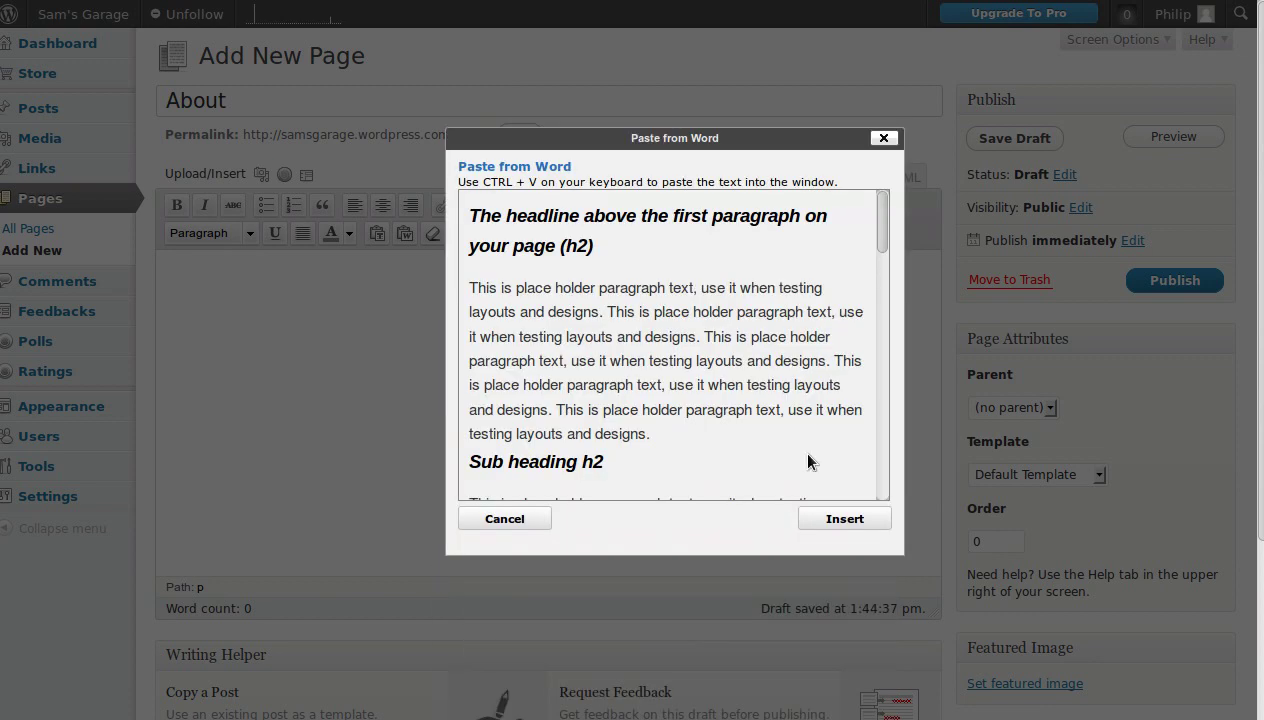
{"action": "left_click", "coordinate": [842, 519]}
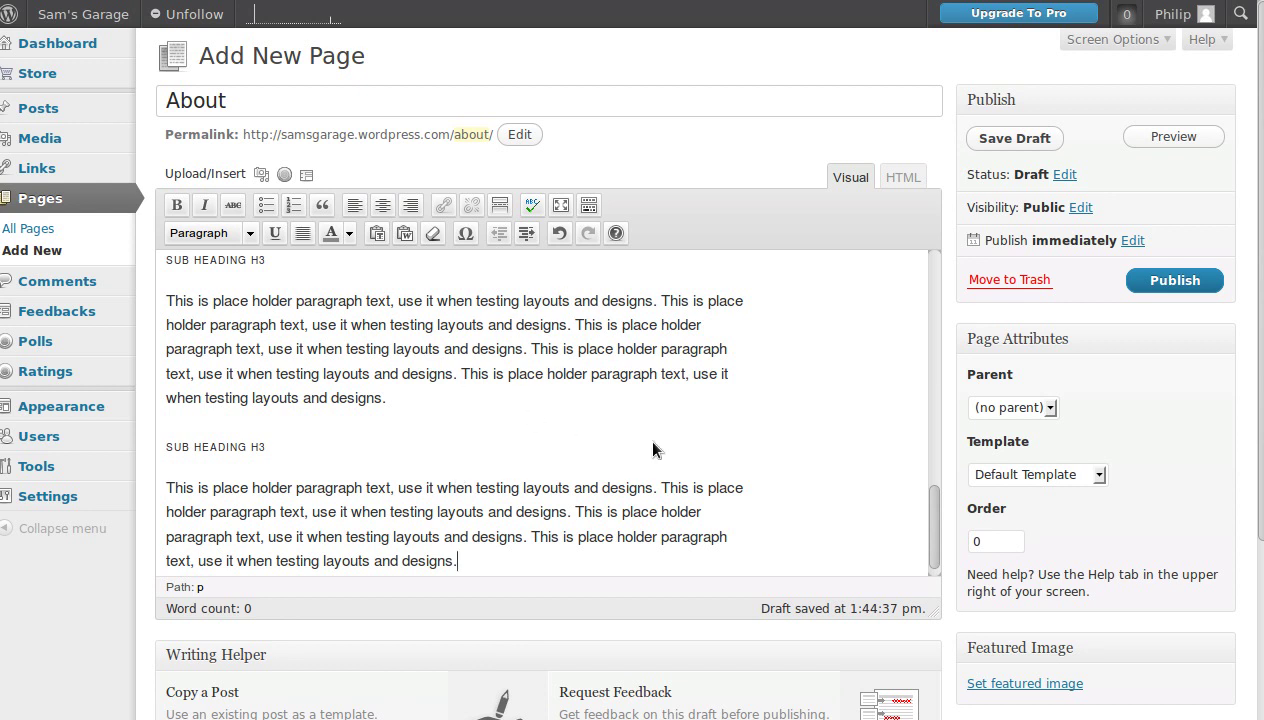
{"action": "left_click", "coordinate": [977, 476]}
{"action": "left_click", "coordinate": [1043, 481]}
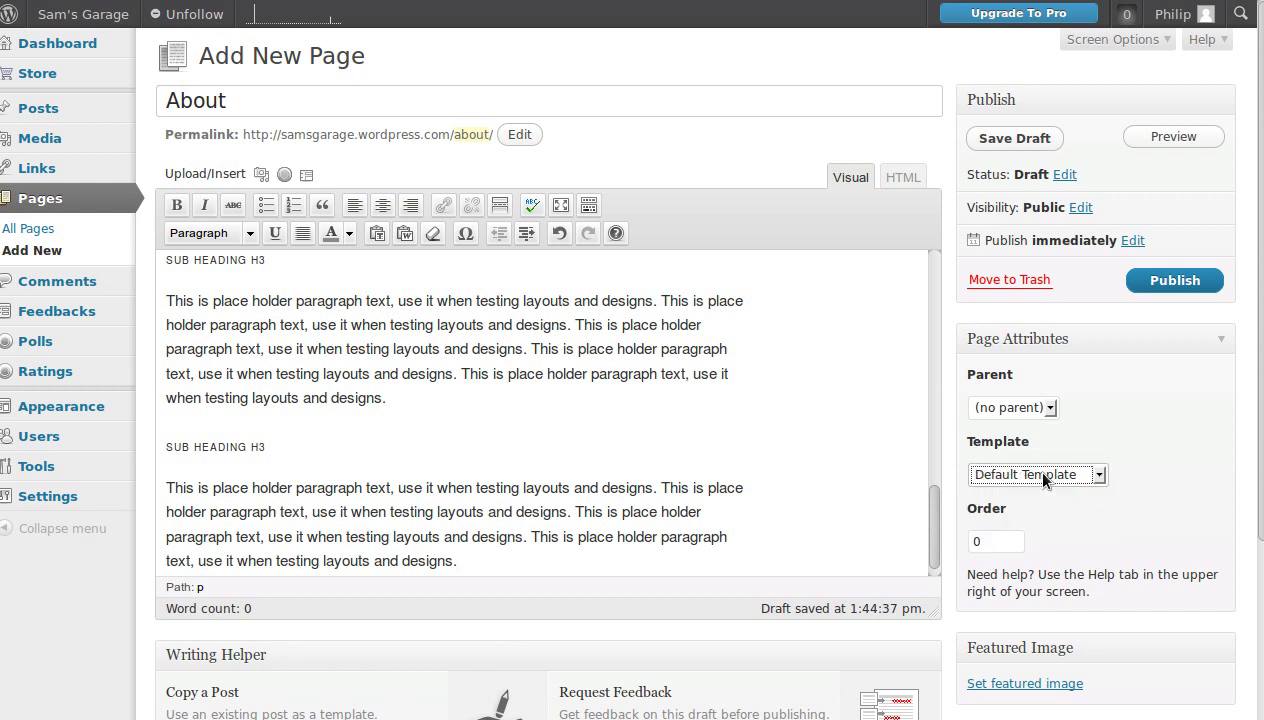
{"action": "left_click", "coordinate": [1151, 285]}
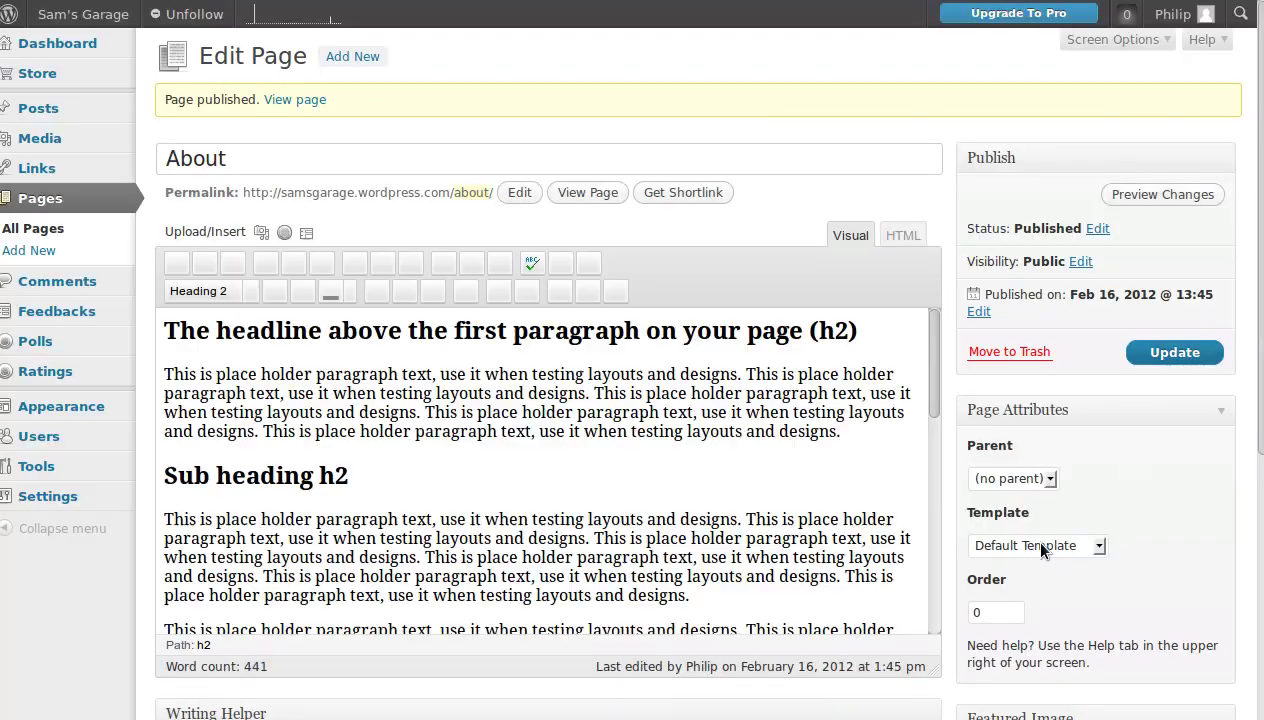
Examine the template options for the published About page, leaving Default Template selected
{"action": "left_click", "coordinate": [1092, 545]}
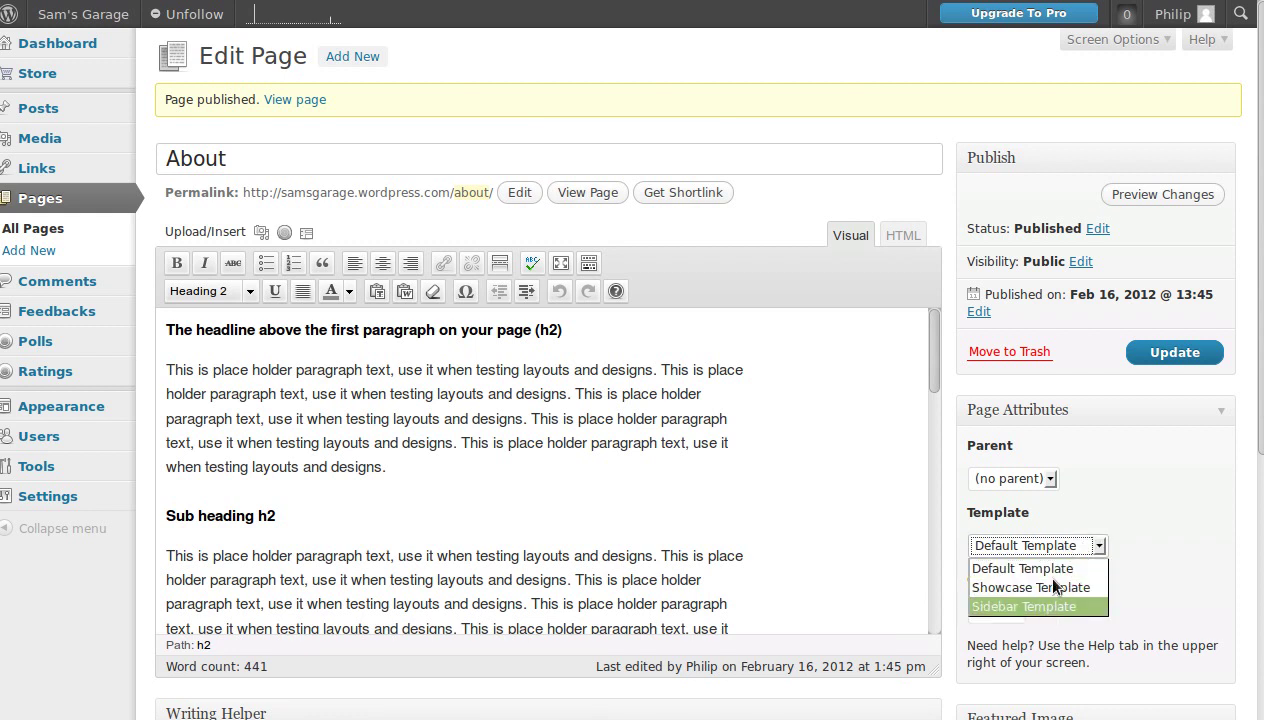
{"action": "left_click", "coordinate": [1039, 569]}
{"action": "left_click", "coordinate": [1090, 545]}
{"action": "left_click", "coordinate": [1124, 495]}
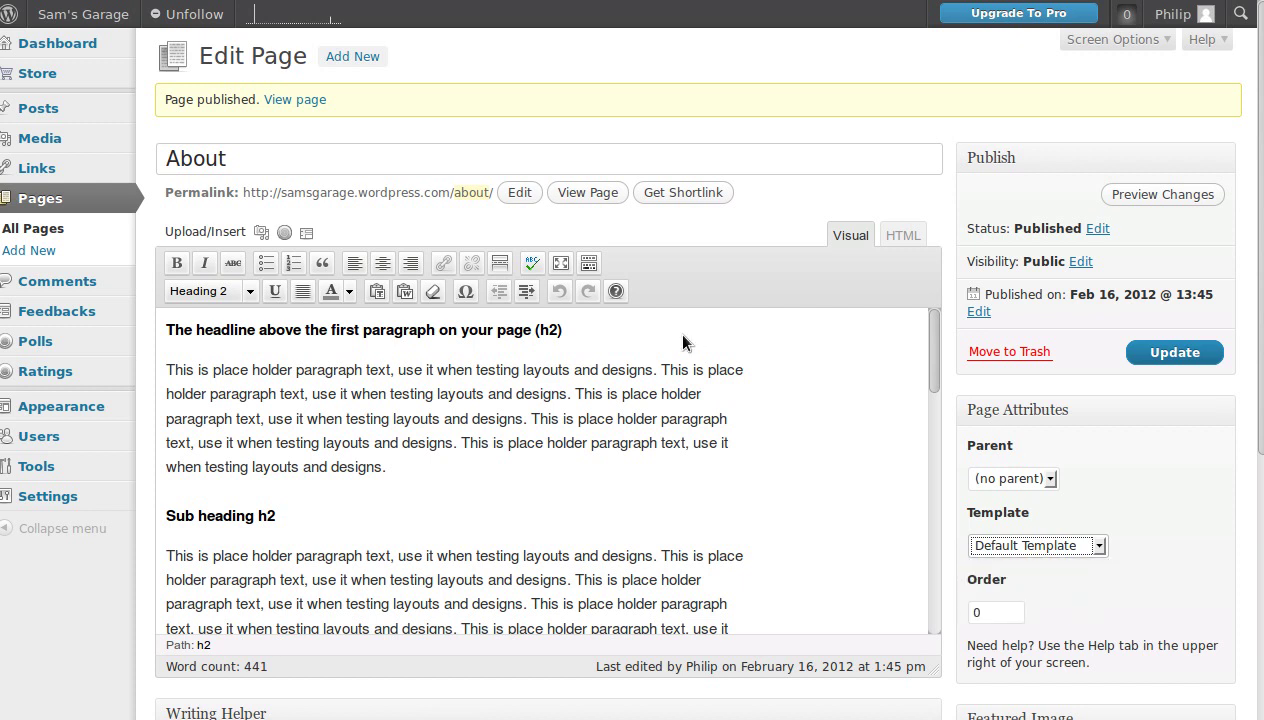
Add a new page titled Services
{"action": "left_click", "coordinate": [369, 62]}
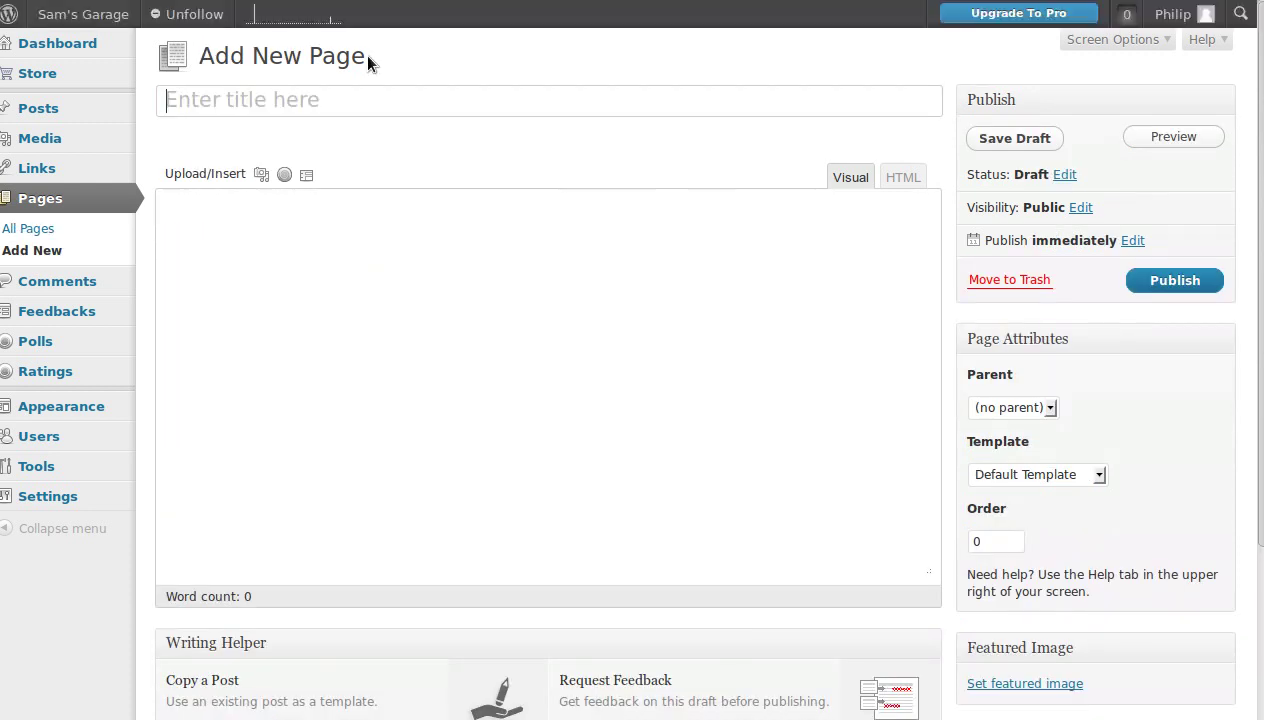
{"action": "left_click", "coordinate": [351, 95]}
{"action": "type", "text": "Se"}
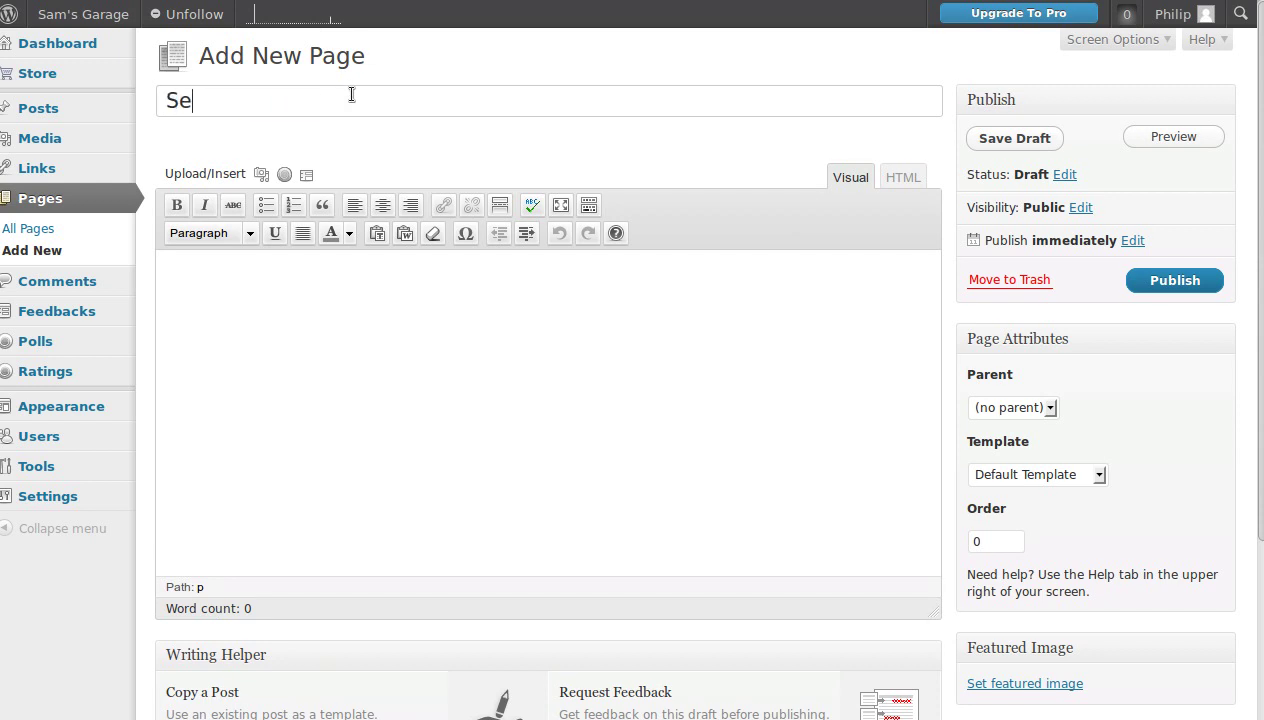
{"action": "type", "text": "rvices"}
Insert the copied placeholder text into the Services page using Paste from Word, and publish the page
{"action": "left_click", "coordinate": [404, 233]}
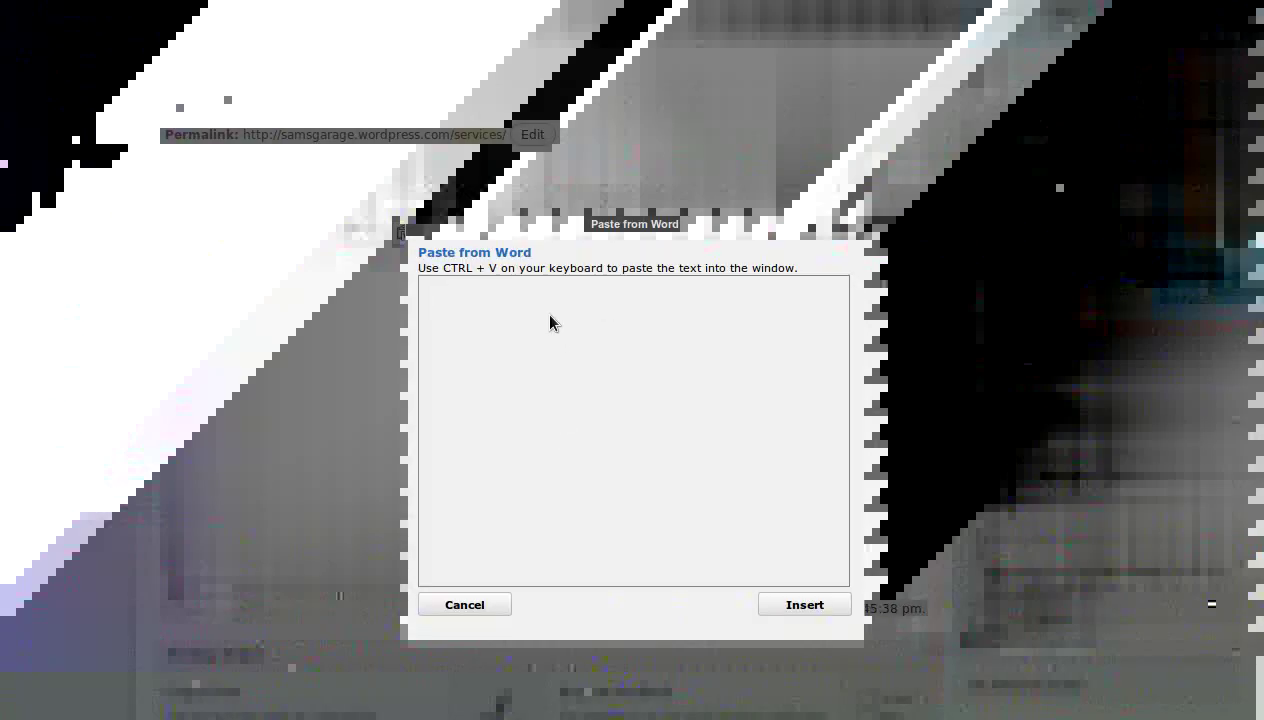
{"action": "key", "text": "ctrl+v"}
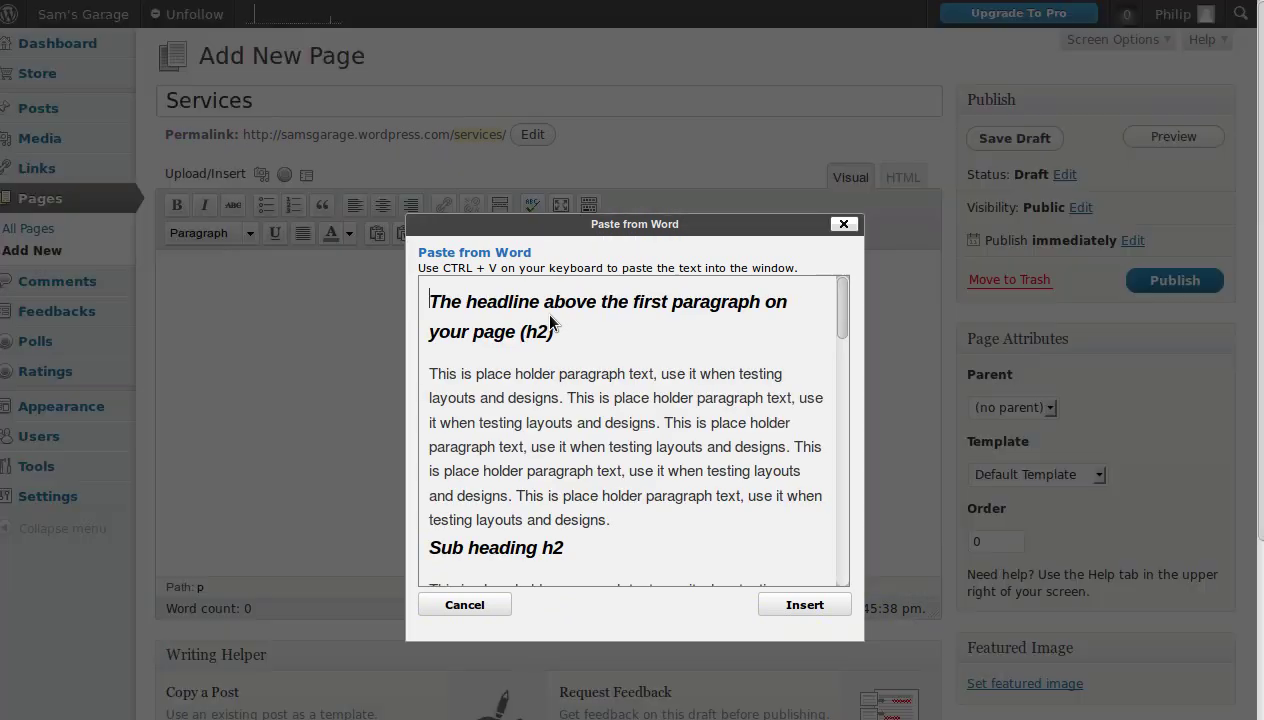
{"action": "left_click", "coordinate": [812, 600]}
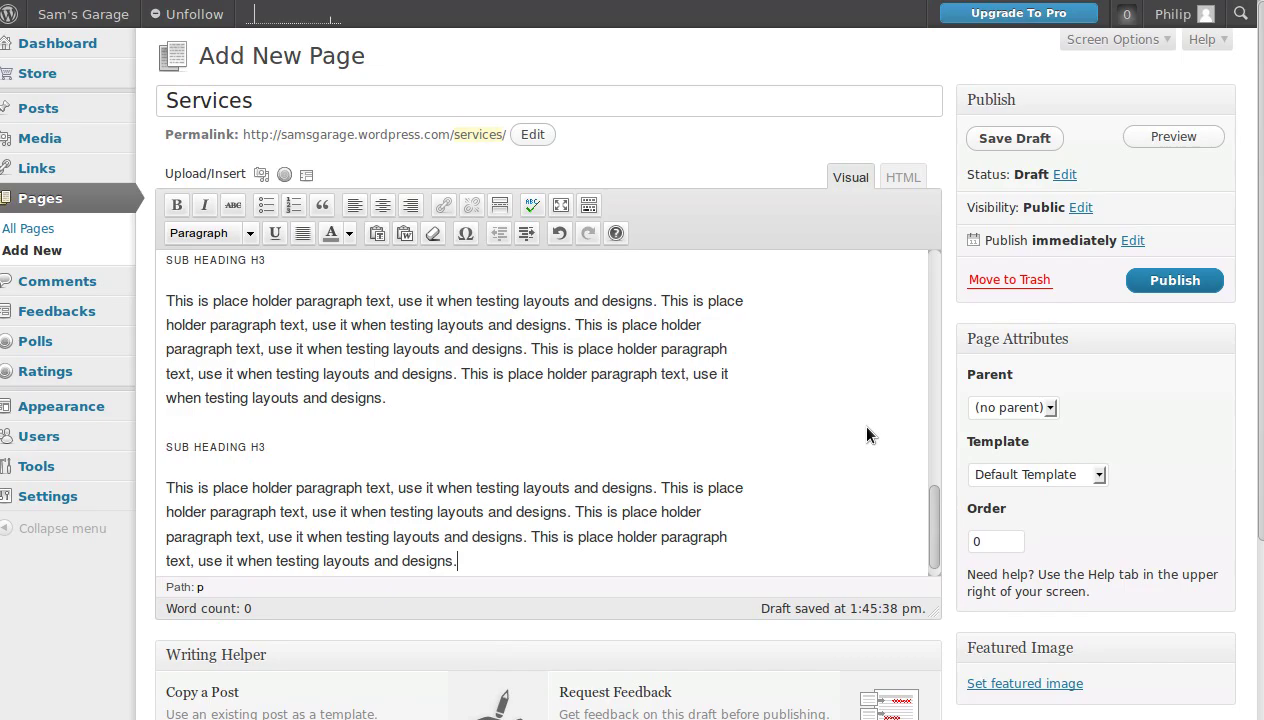
{"action": "scroll", "coordinate": [649, 372], "scroll_direction": "up", "scroll_amount": 4}
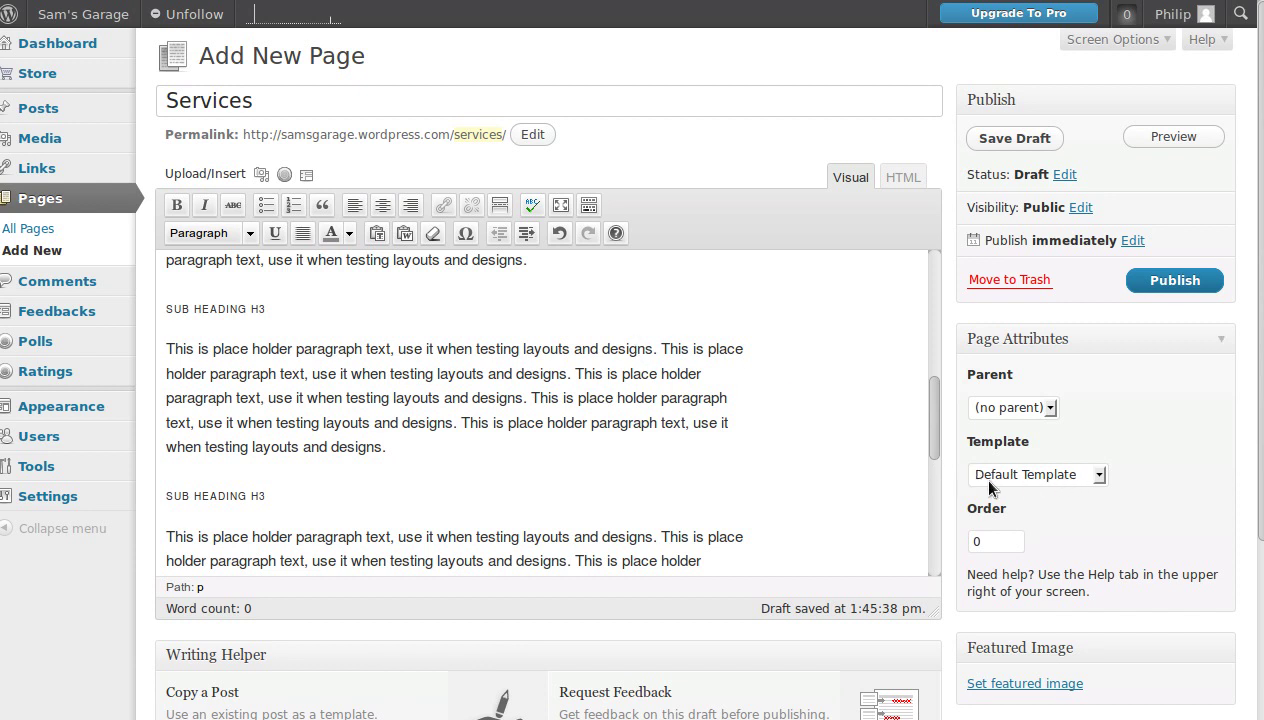
{"action": "left_click", "coordinate": [1165, 283]}
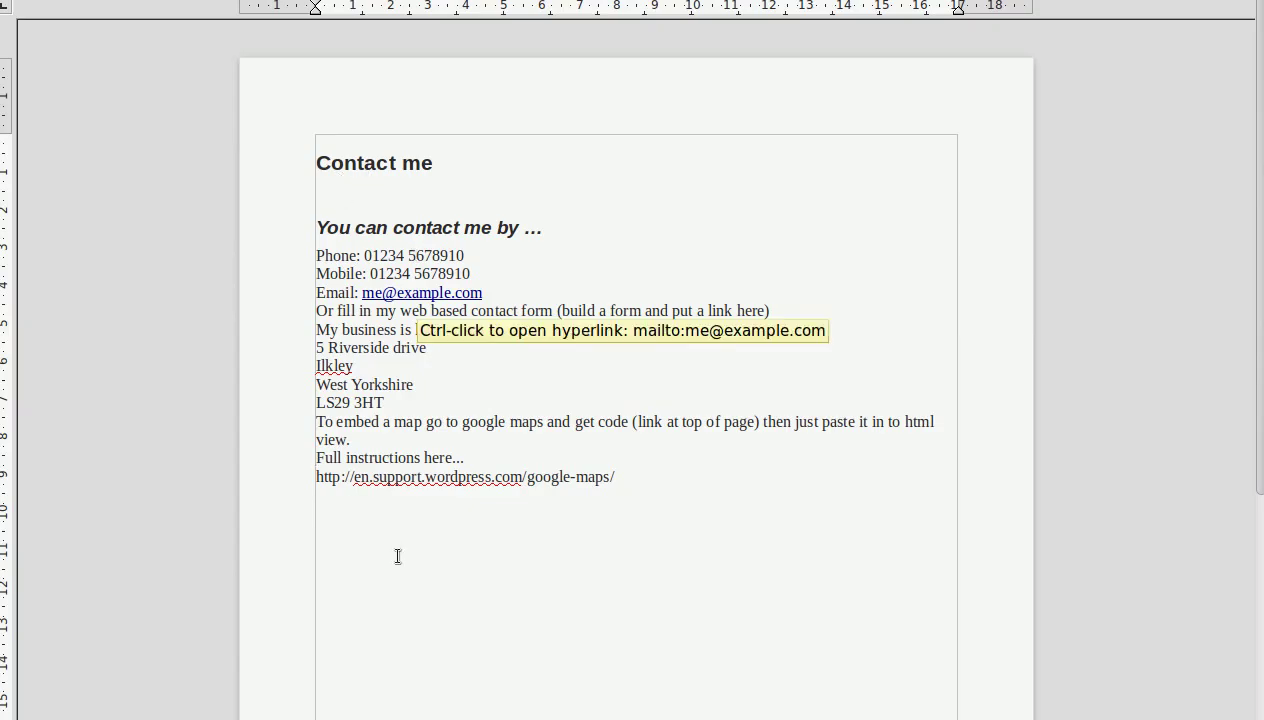
Copy the Contact me document's text from "You can contact me by …" through the google-maps support link, and return to the WordPress editor
{"action": "left_click_drag", "start_coordinate": [316, 226], "coordinate": [626, 477]}
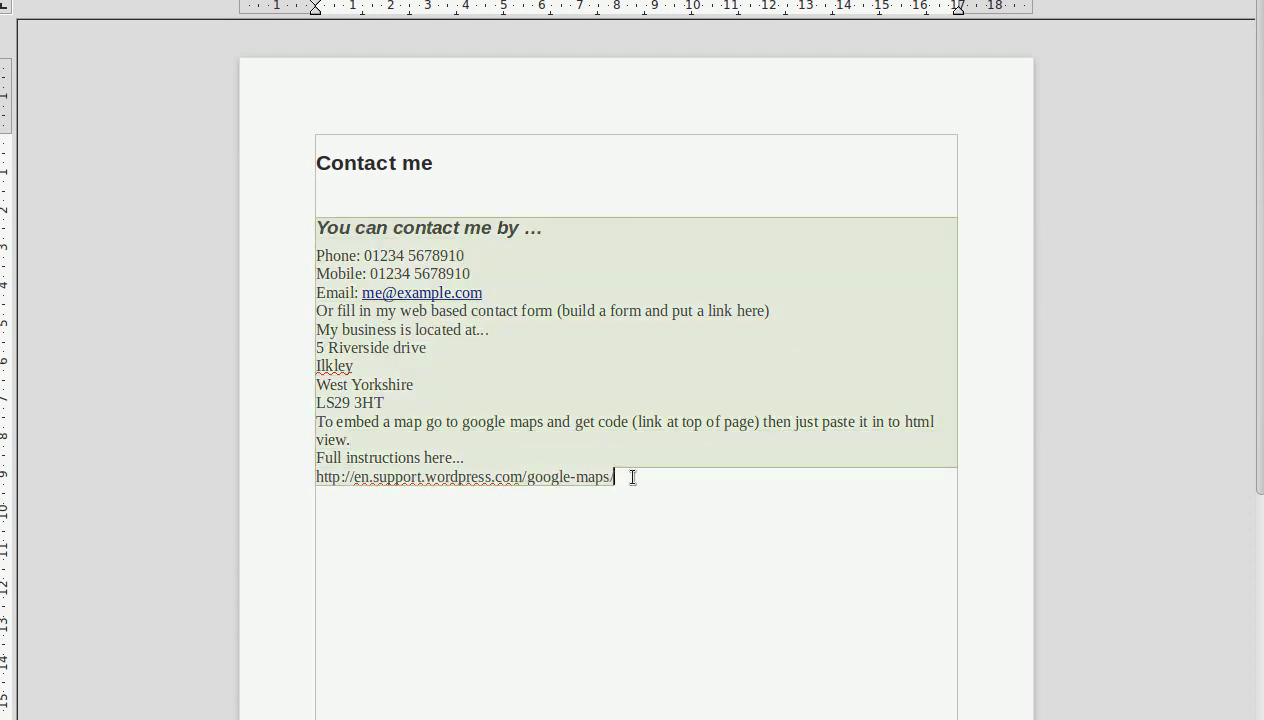
{"action": "right_click", "coordinate": [454, 311]}
{"action": "left_click", "coordinate": [518, 692]}
{"action": "key", "text": "alt+Tab"}
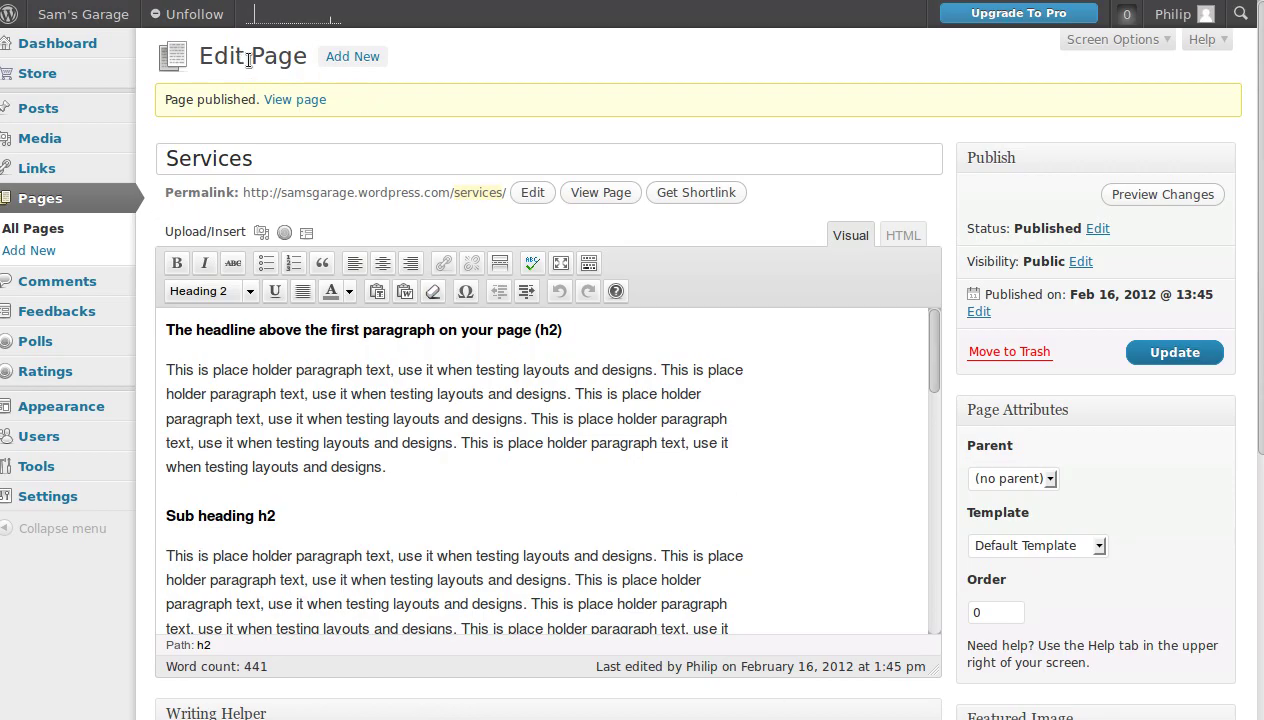
Add a new page titled Contact
{"action": "left_click", "coordinate": [347, 60]}
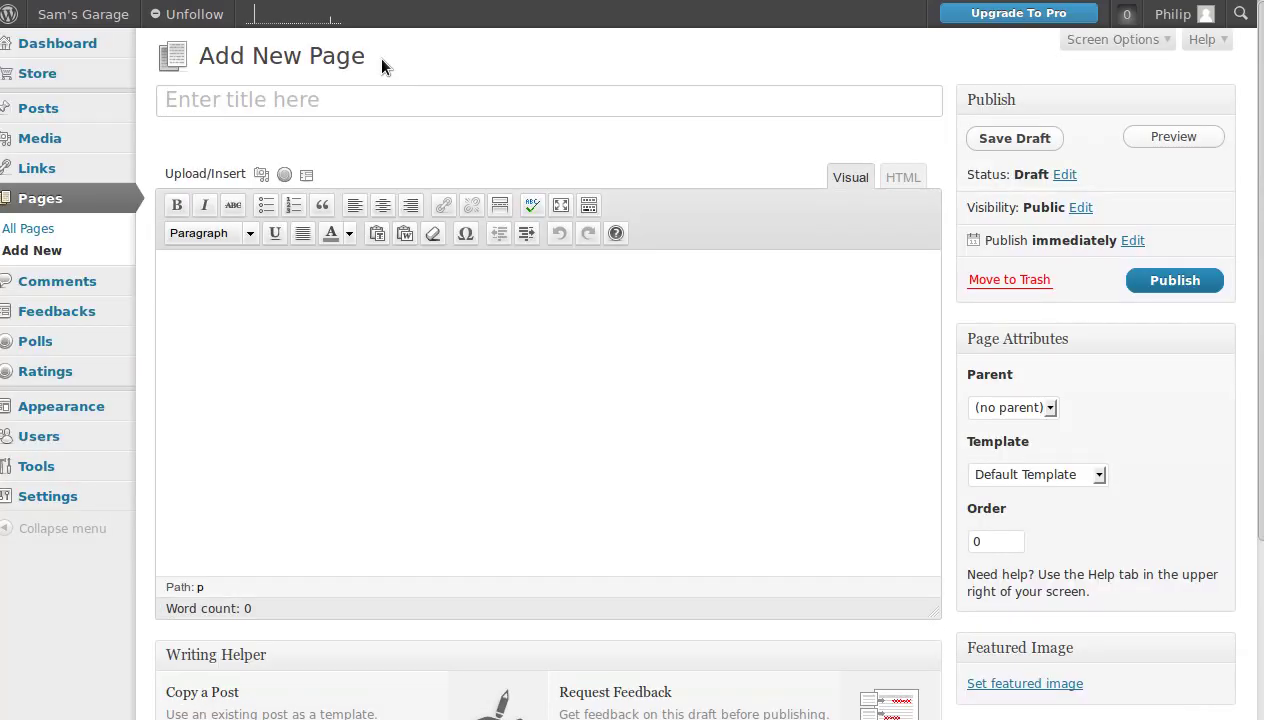
{"action": "type", "text": "Contact"}
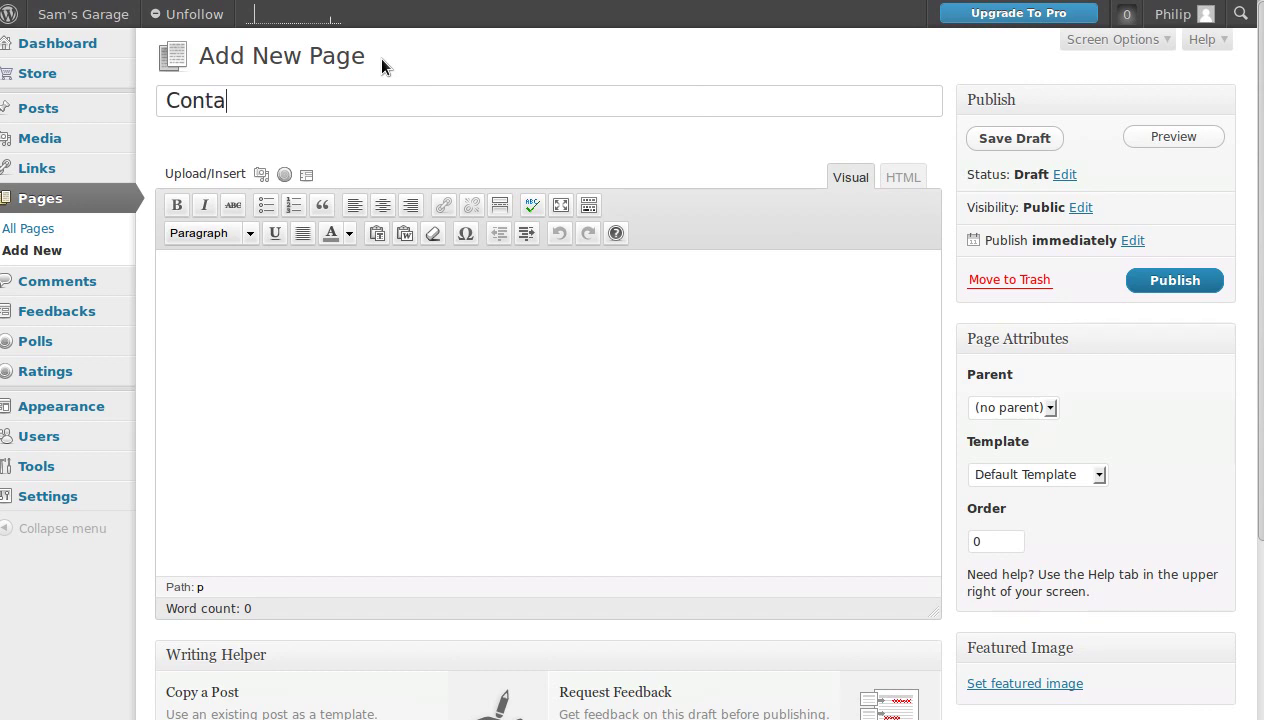
Insert the copied contact details into the Contact page using Paste from Word, and publish the page
{"action": "left_click", "coordinate": [405, 233]}
{"action": "key", "text": "ctrl+v"}
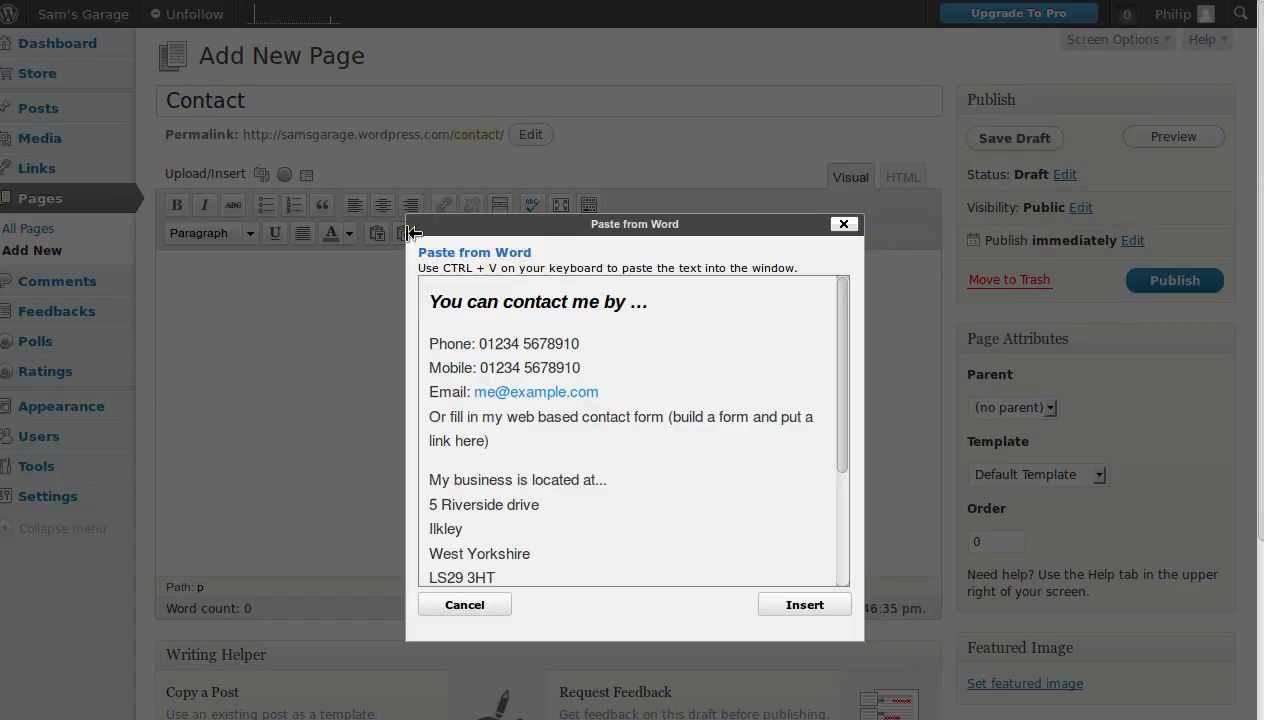
{"action": "left_click", "coordinate": [812, 604]}
{"action": "left_click", "coordinate": [1150, 283]}
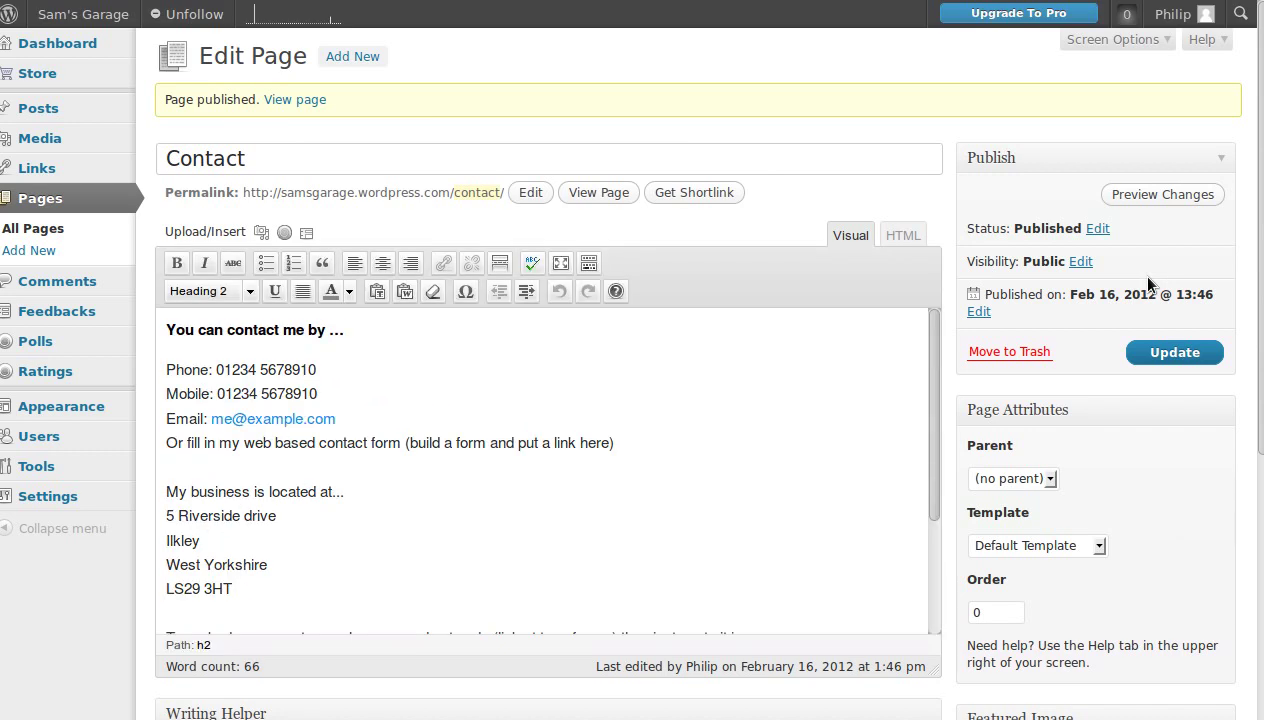
View the published Contact page and the site's navigation entries
{"action": "left_click", "coordinate": [598, 199]}
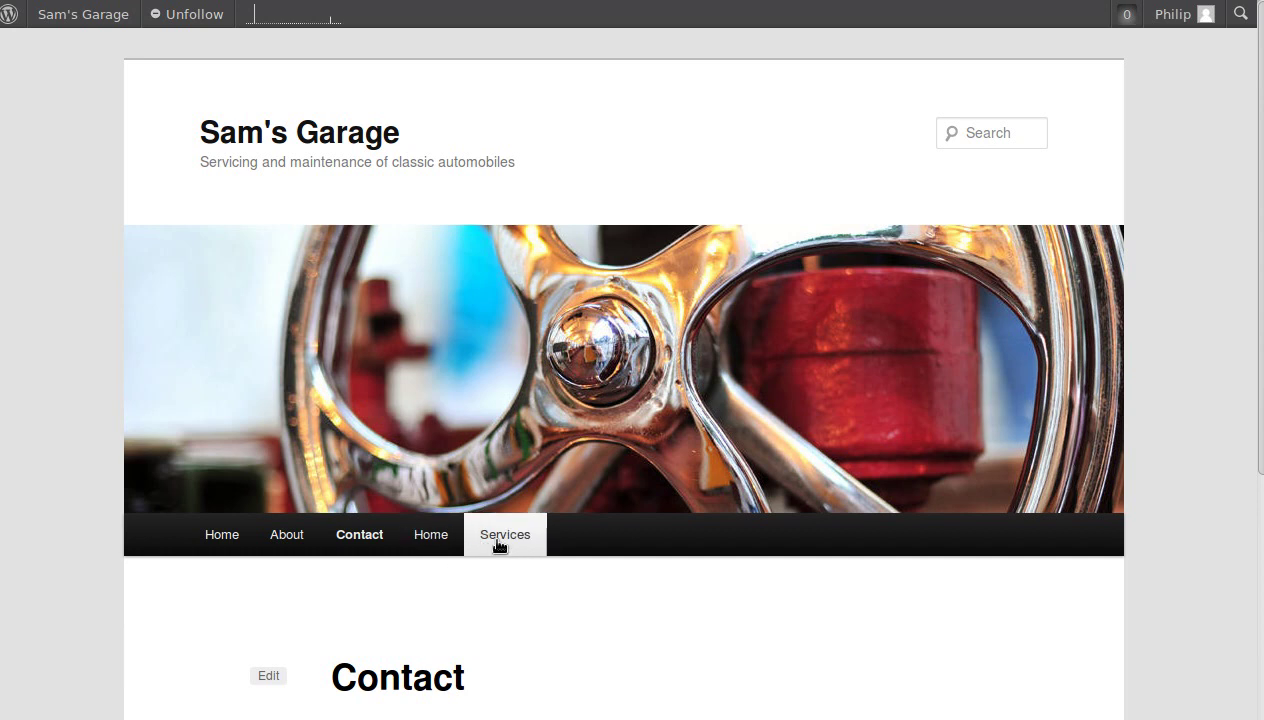
{"action": "scroll", "coordinate": [497, 545], "scroll_direction": "down", "scroll_amount": 3}
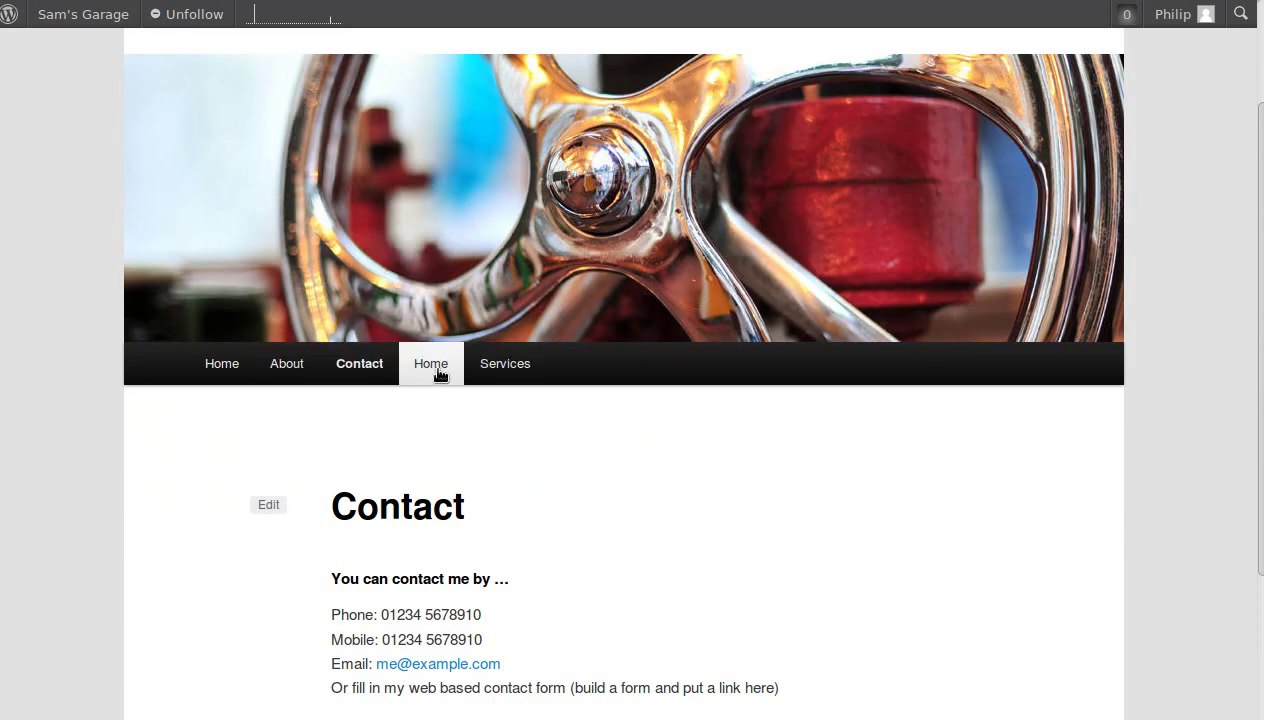
Examine the blog's default Home page with its posts and sidebar, and open the second Home entry to compare
{"action": "left_click", "coordinate": [993, 340]}
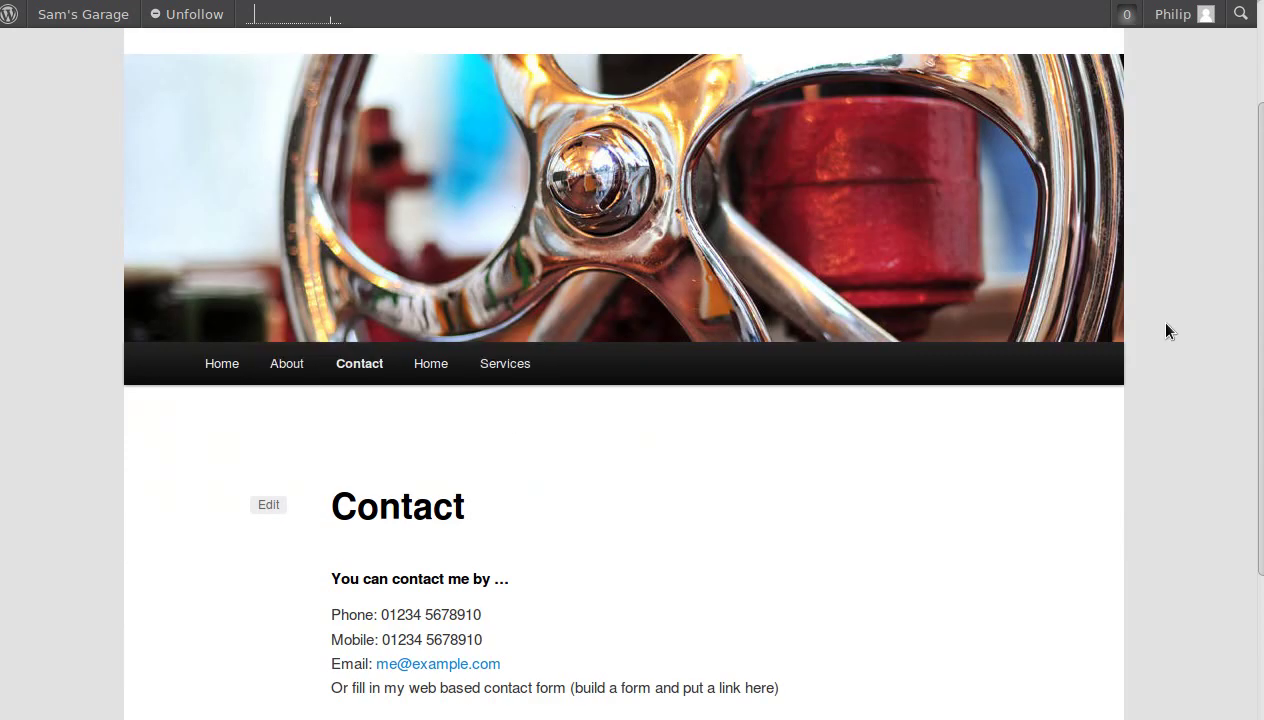
{"action": "scroll", "coordinate": [1180, 340], "scroll_direction": "down", "scroll_amount": 1}
{"action": "scroll", "coordinate": [1190, 345], "scroll_direction": "down", "scroll_amount": 13}
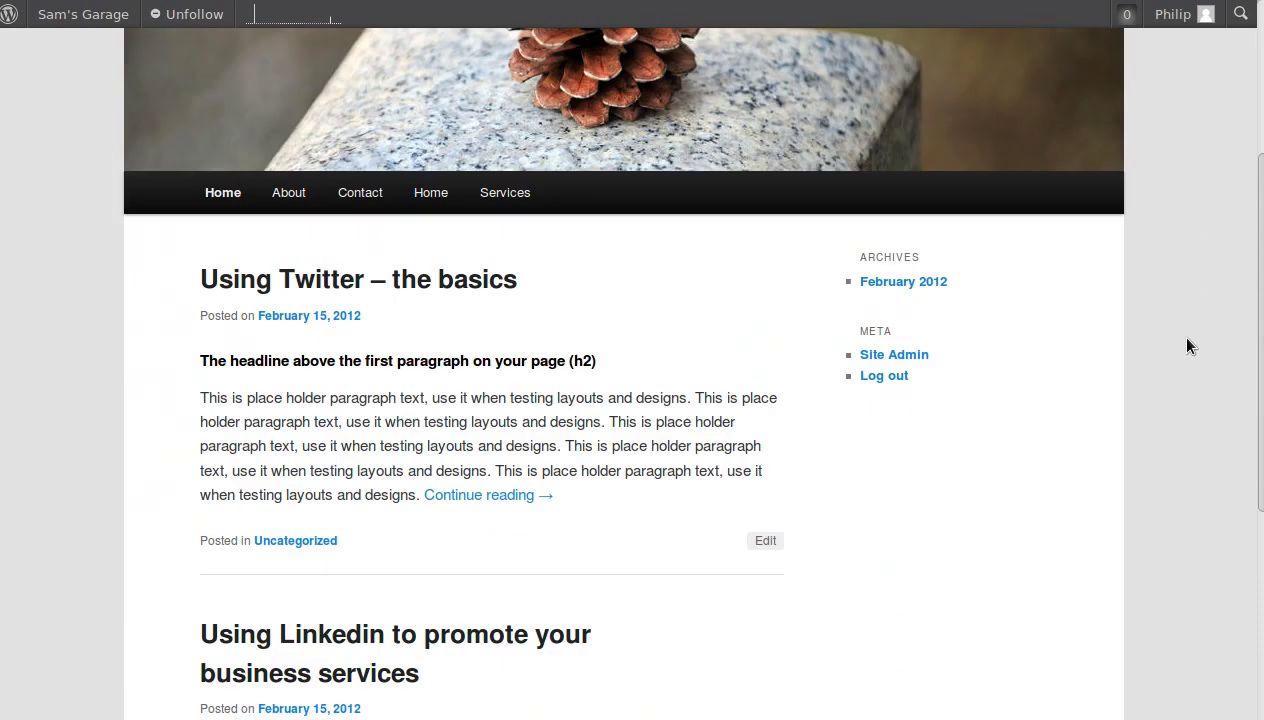
{"action": "scroll", "coordinate": [1190, 345], "scroll_direction": "down", "scroll_amount": 3}
{"action": "scroll", "coordinate": [1190, 345], "scroll_direction": "up", "scroll_amount": 16}
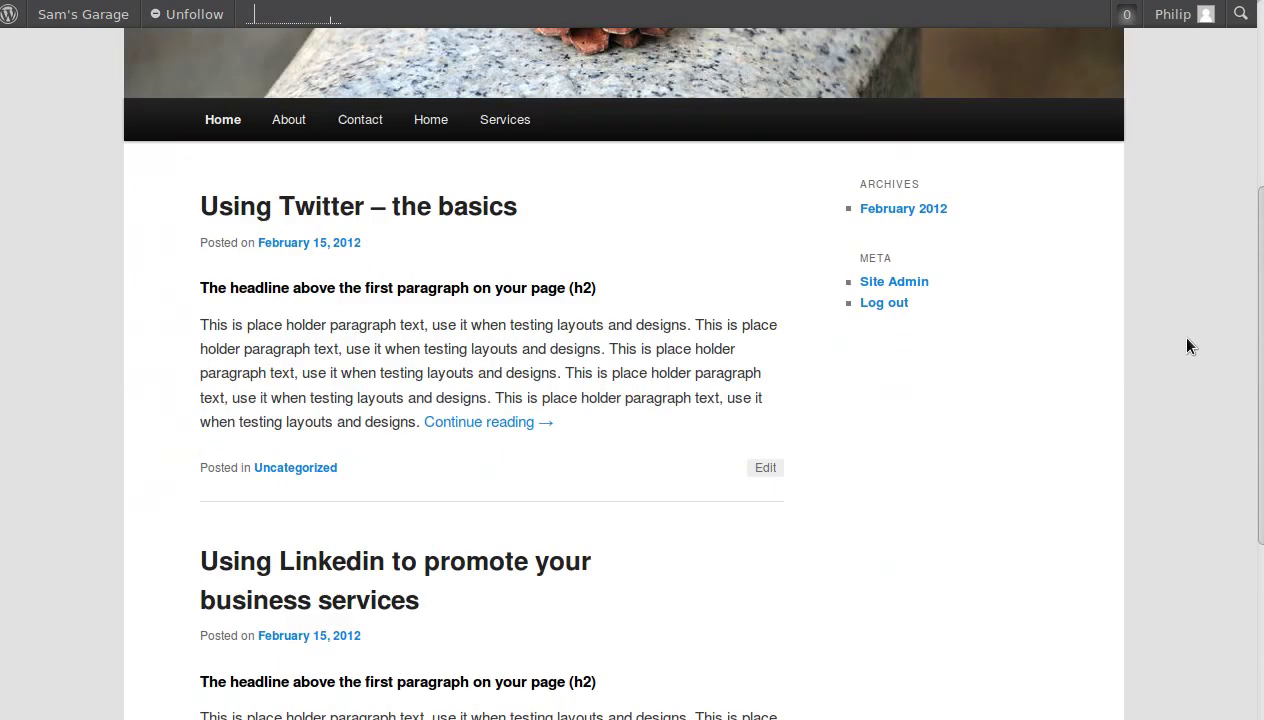
{"action": "scroll", "coordinate": [1190, 345], "scroll_direction": "down", "scroll_amount": 4}
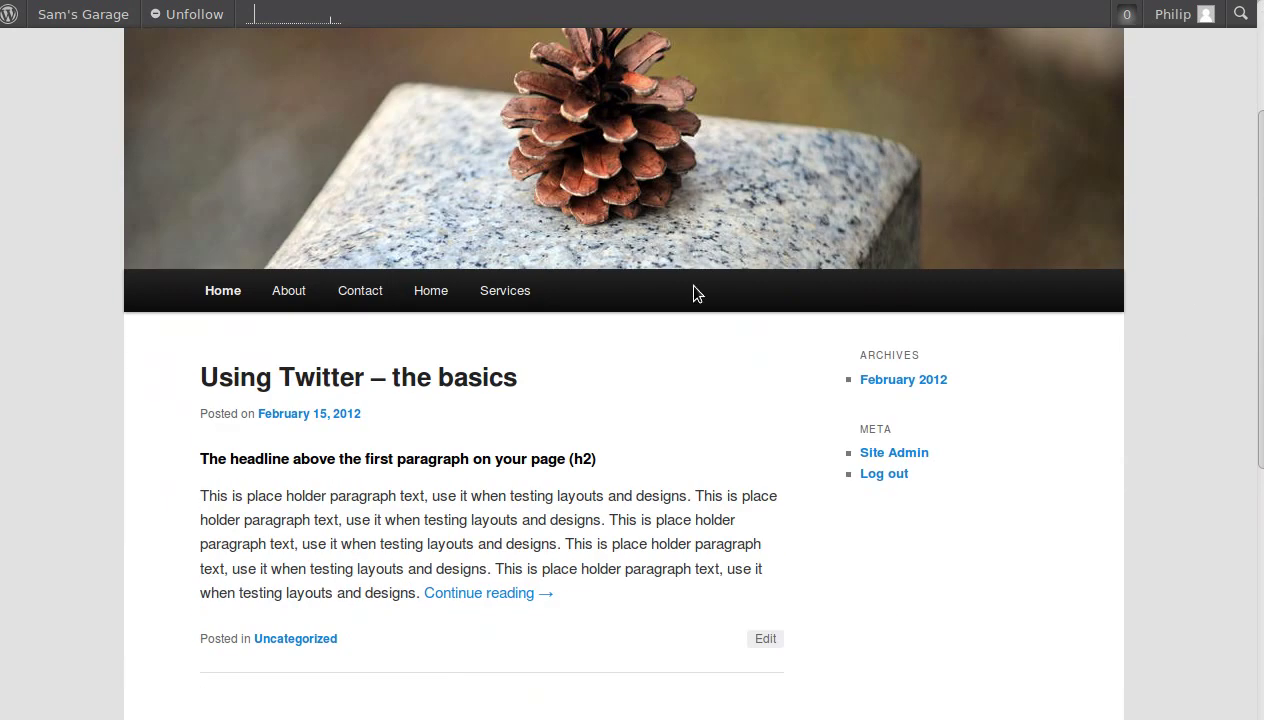
{"action": "scroll", "coordinate": [528, 508], "scroll_direction": "down", "scroll_amount": 5}
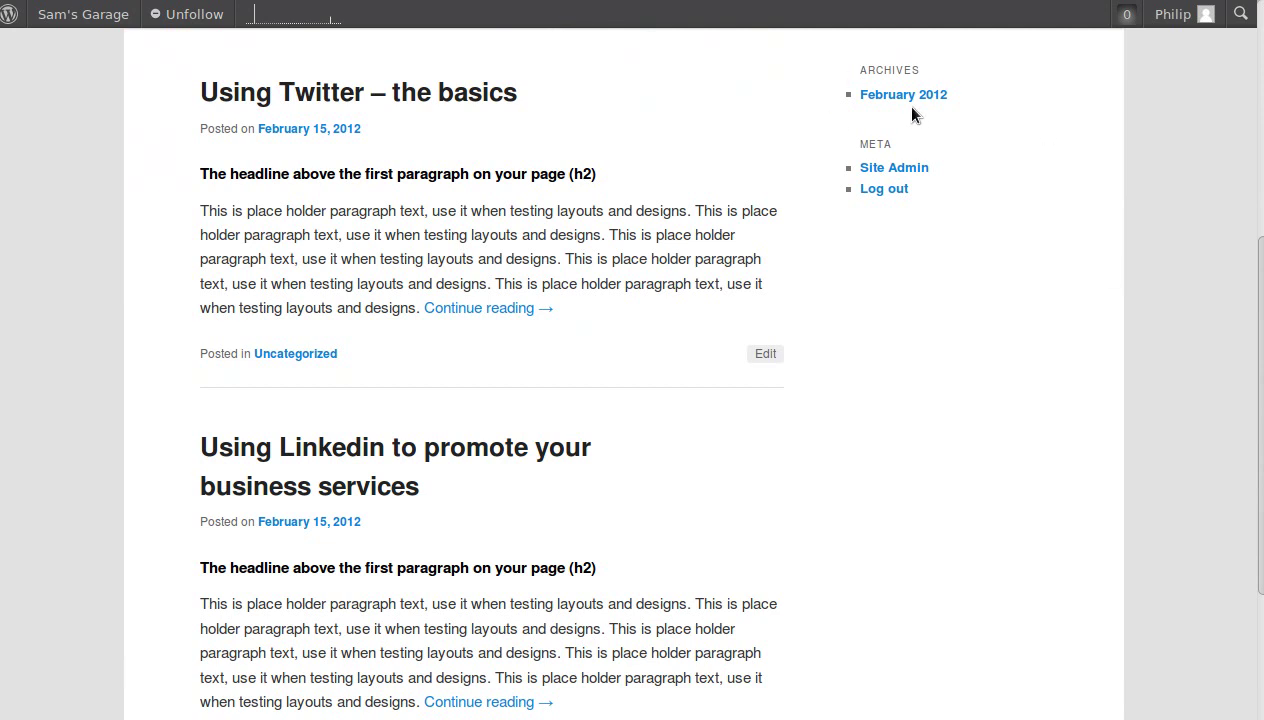
{"action": "scroll", "coordinate": [598, 348], "scroll_direction": "up", "scroll_amount": 6}
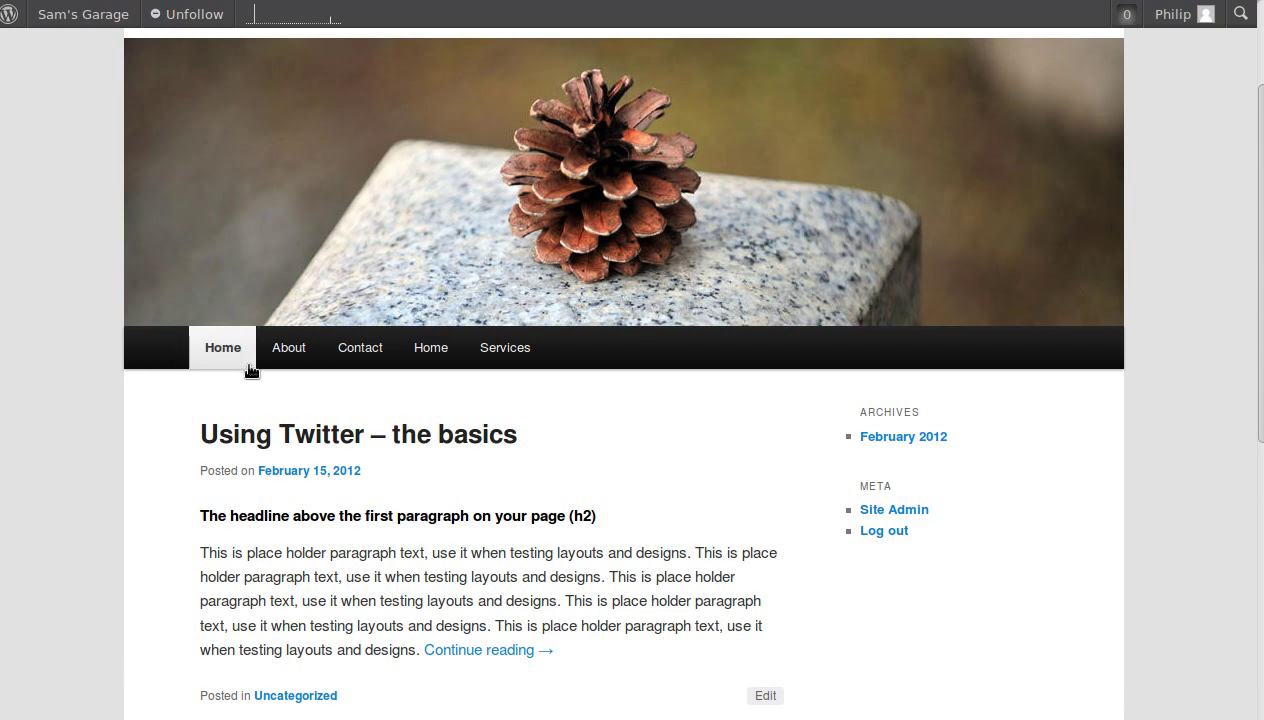
{"action": "left_click", "coordinate": [436, 360]}
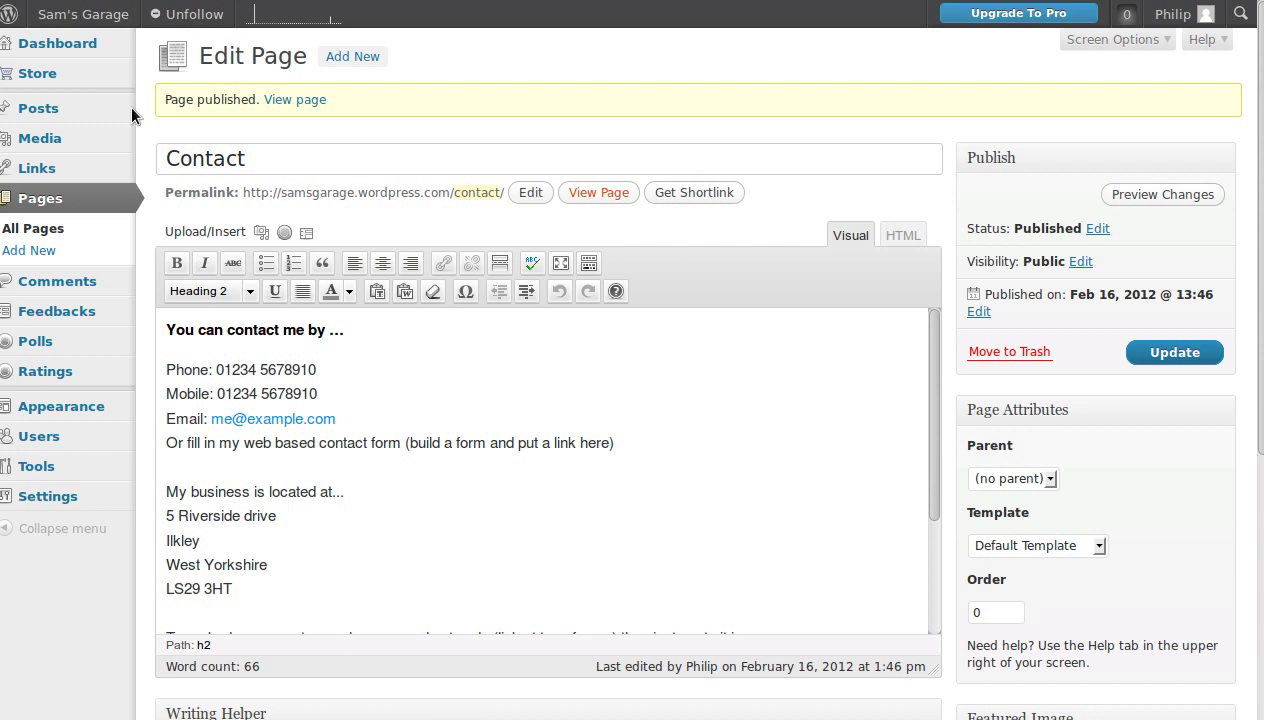
Create a custom navigation menu named my-menu
{"action": "mouse_move", "coordinate": [97, 413]}
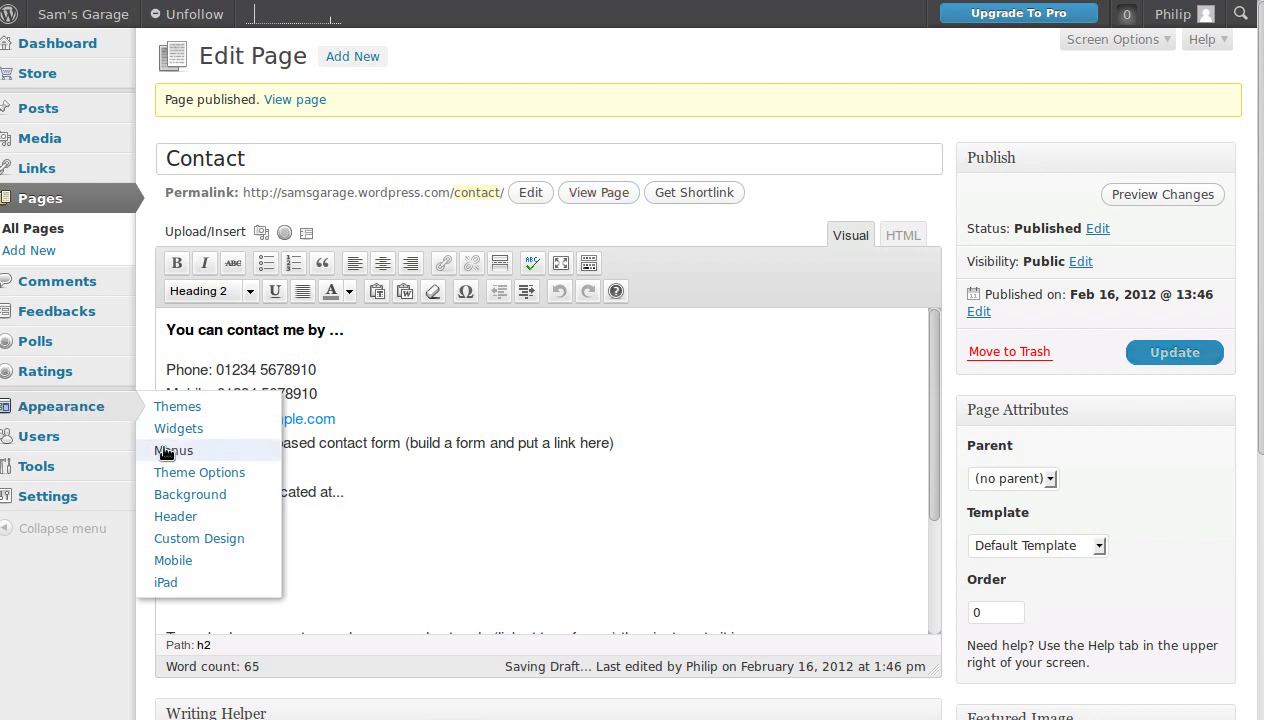
{"action": "left_click", "coordinate": [167, 452]}
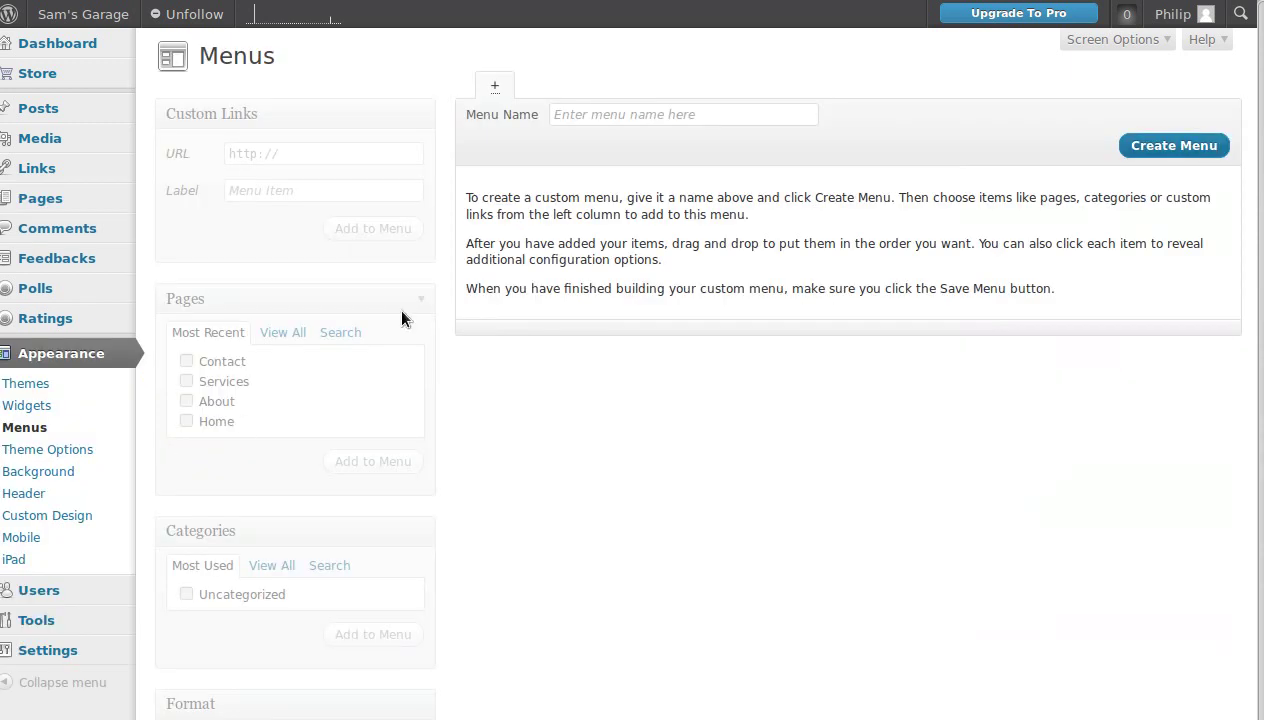
{"action": "left_click", "coordinate": [652, 117]}
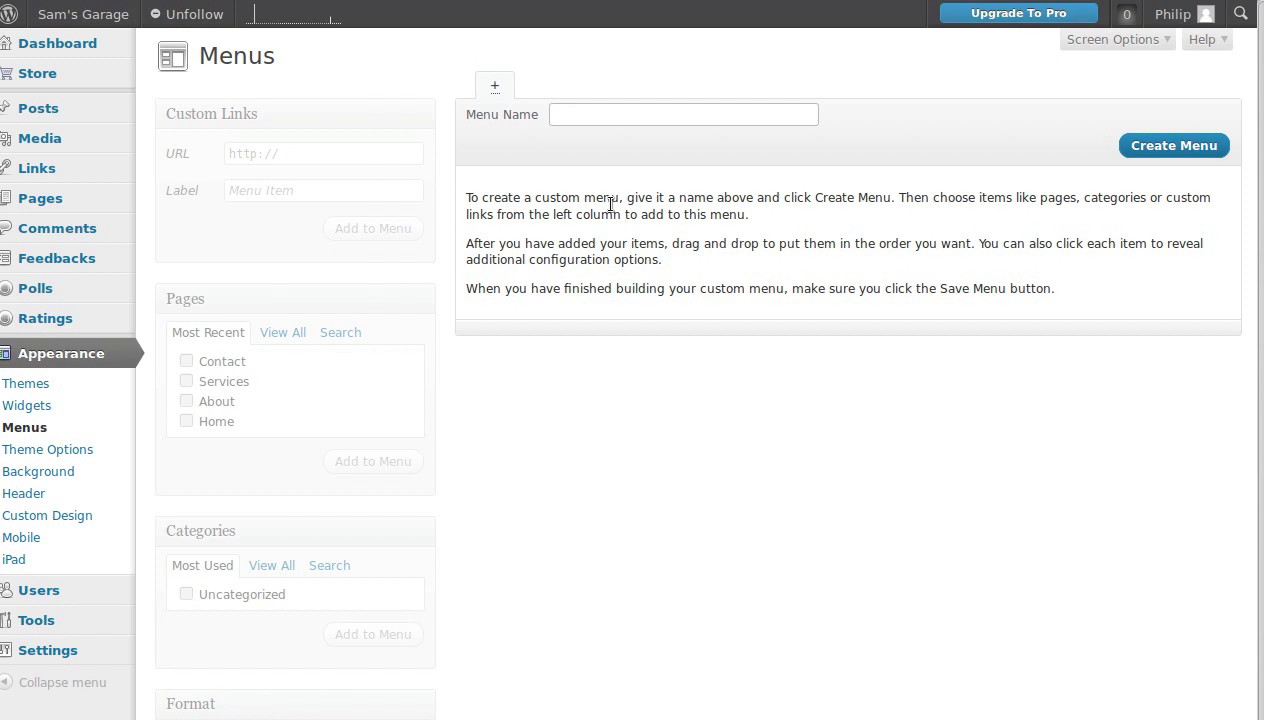
{"action": "type", "text": "my-menu"}
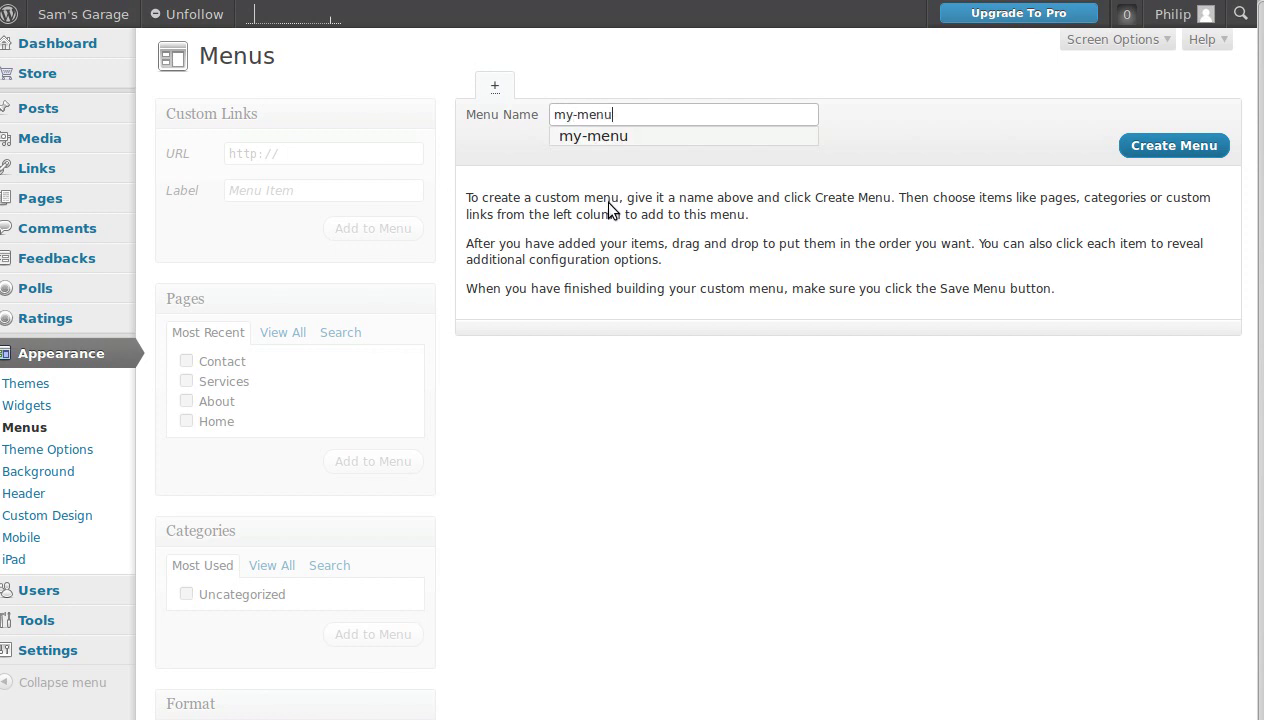
{"action": "left_click", "coordinate": [888, 118]}
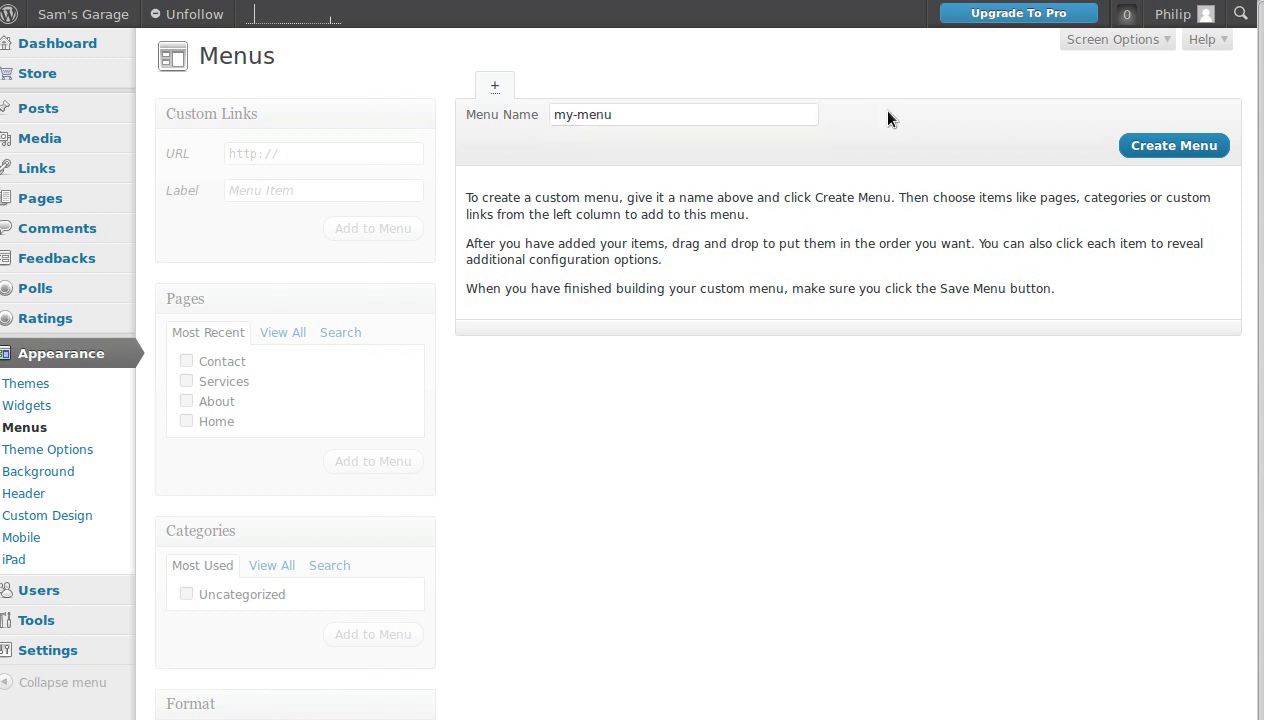
{"action": "left_click", "coordinate": [1192, 150]}
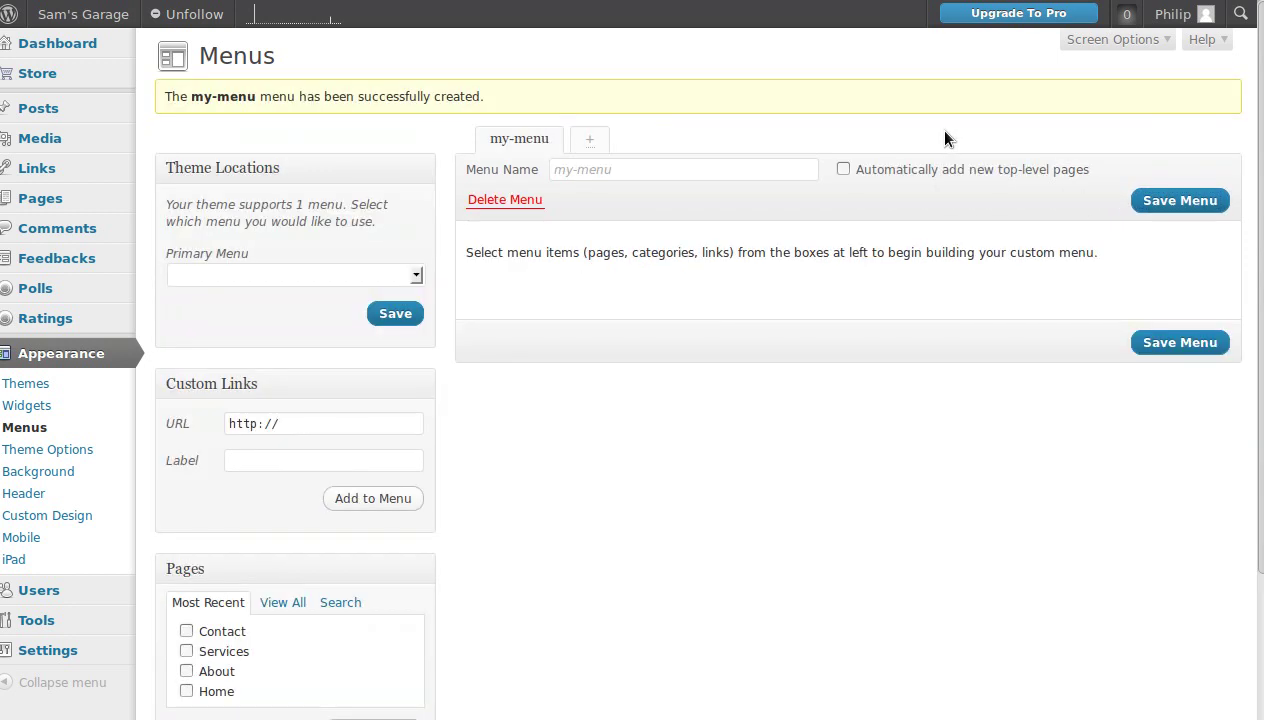
Add all four pages, Contact, Services, About and Home, to my-menu
{"action": "scroll", "coordinate": [540, 408], "scroll_direction": "down", "scroll_amount": 3}
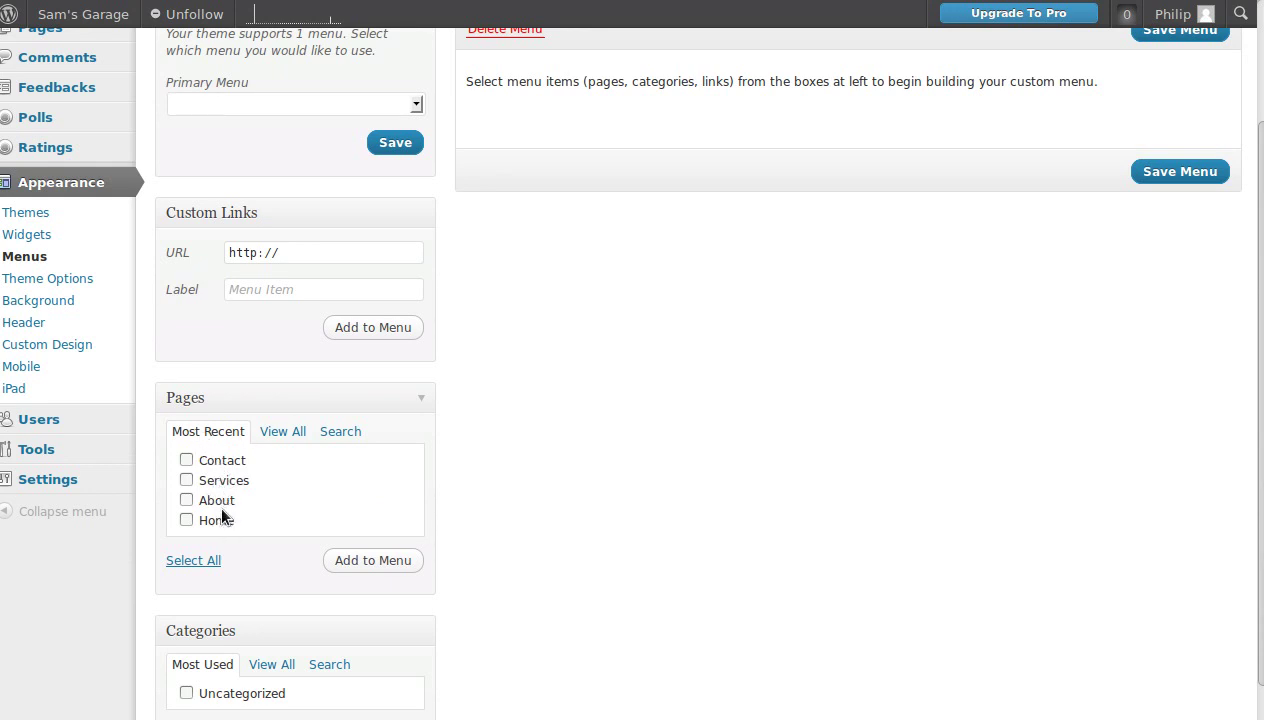
{"action": "left_click", "coordinate": [198, 562]}
{"action": "left_click", "coordinate": [360, 562]}
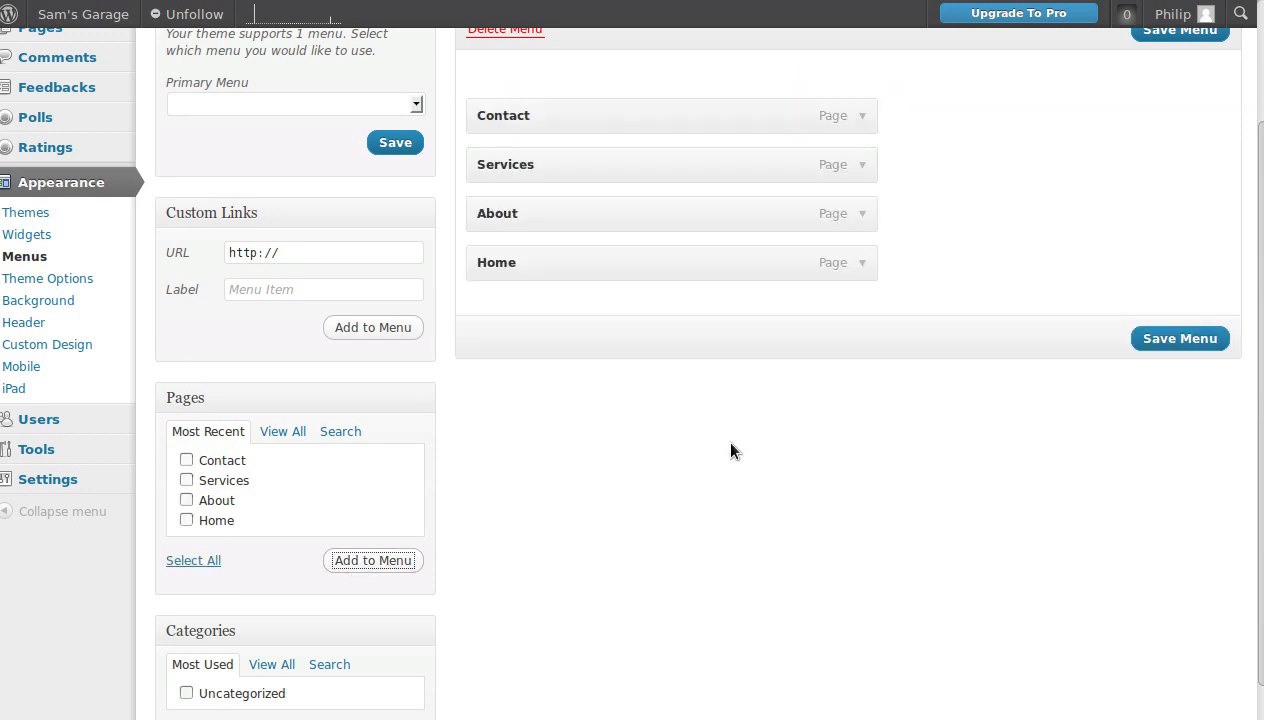
Reorder the items of my-menu to Home, Services, About, Contact
{"action": "scroll", "coordinate": [1080, 338], "scroll_direction": "up", "scroll_amount": 3}
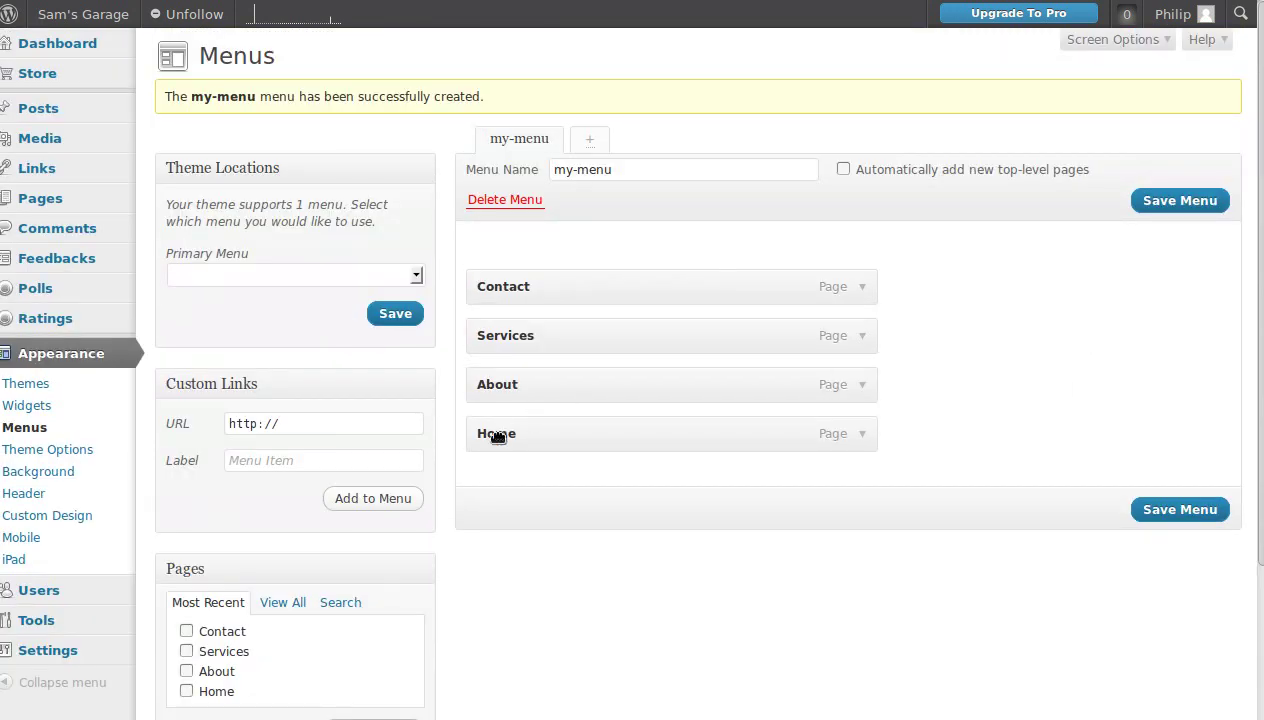
{"action": "left_click_drag", "start_coordinate": [491, 436], "coordinate": [480, 280]}
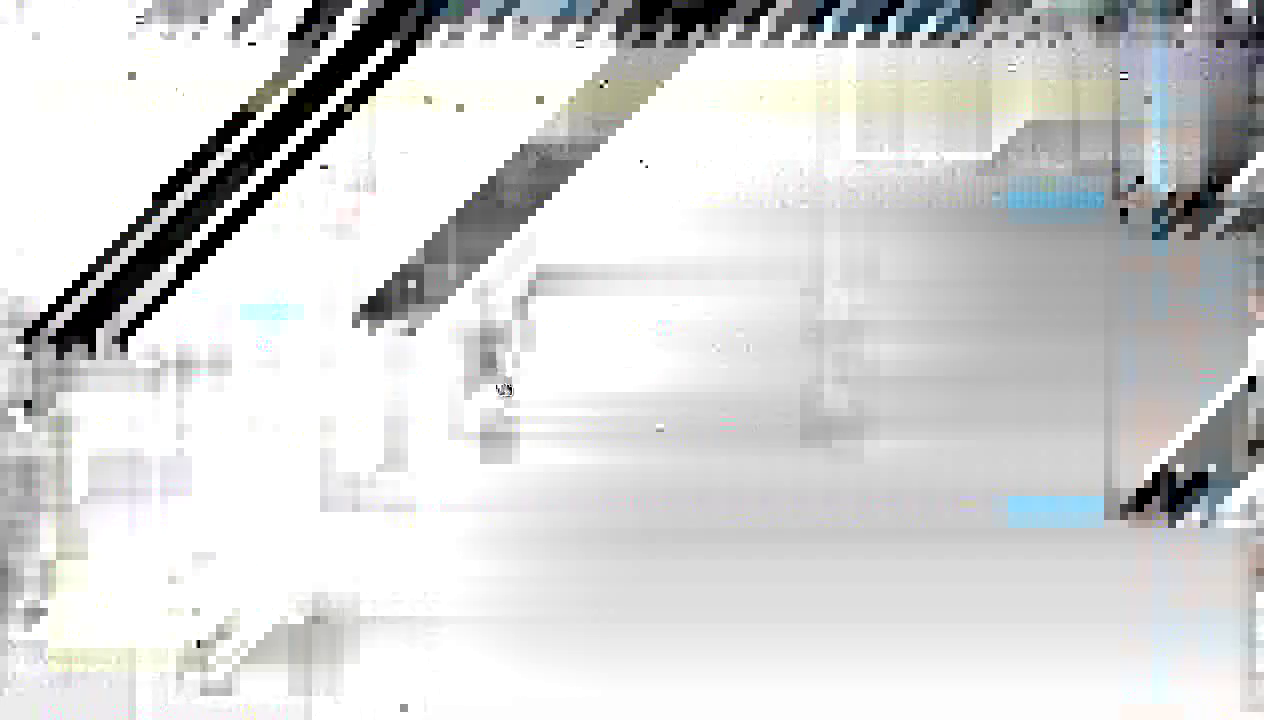
{"action": "left_click_drag", "start_coordinate": [503, 372], "coordinate": [493, 340]}
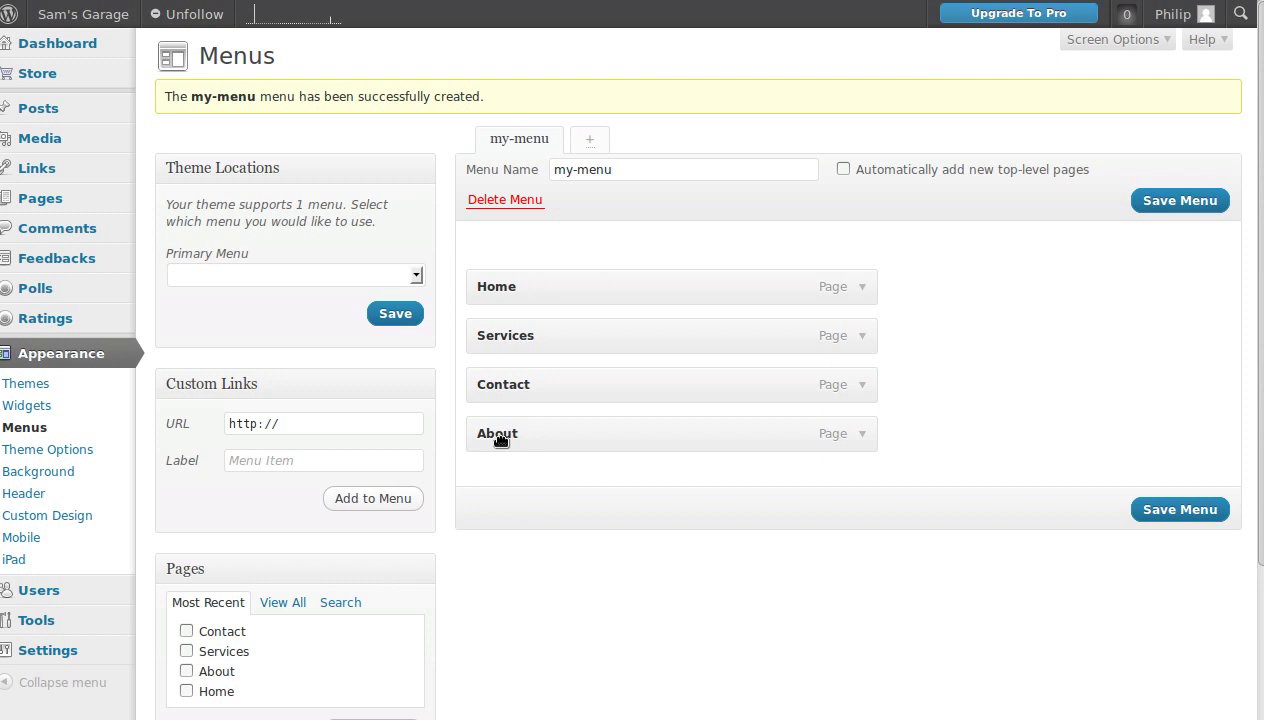
{"action": "left_click_drag", "start_coordinate": [500, 441], "coordinate": [490, 385]}
Review the navigation label of the Services menu item and save the menu
{"action": "left_click", "coordinate": [862, 338]}
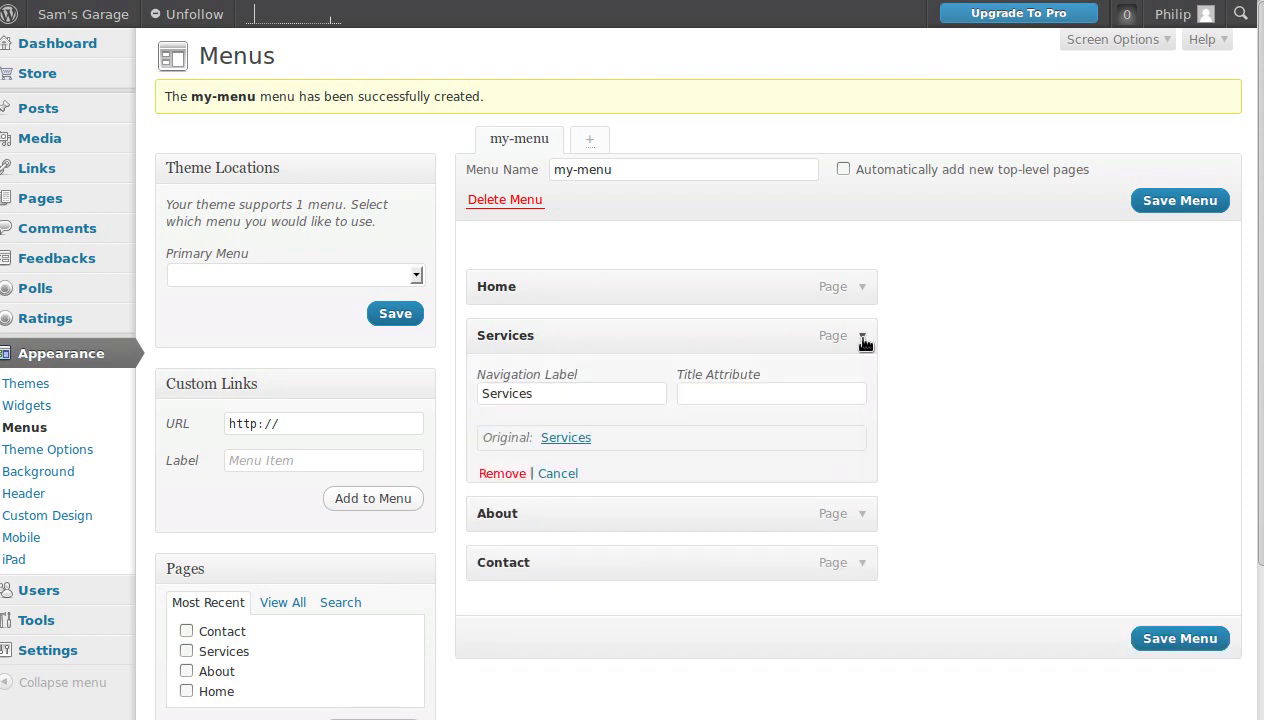
{"action": "left_click_drag", "start_coordinate": [566, 397], "coordinate": [443, 395]}
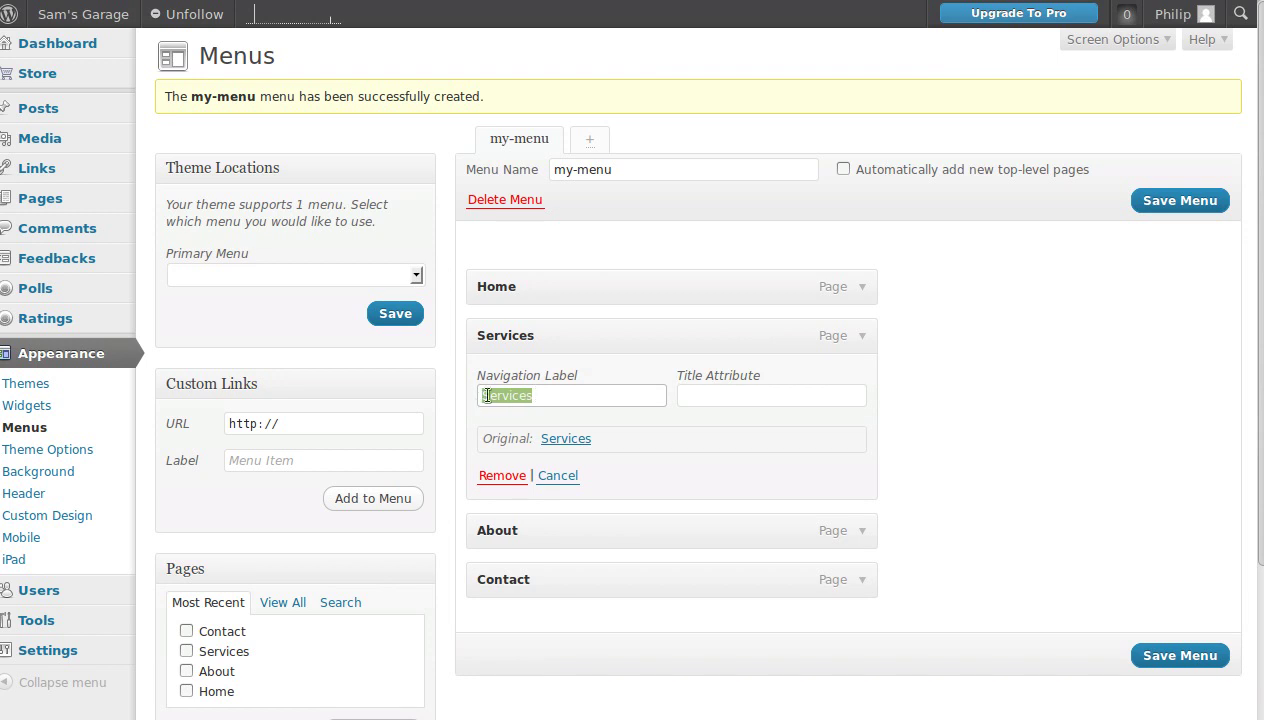
{"action": "left_click", "coordinate": [538, 395]}
{"action": "left_click", "coordinate": [1143, 655]}
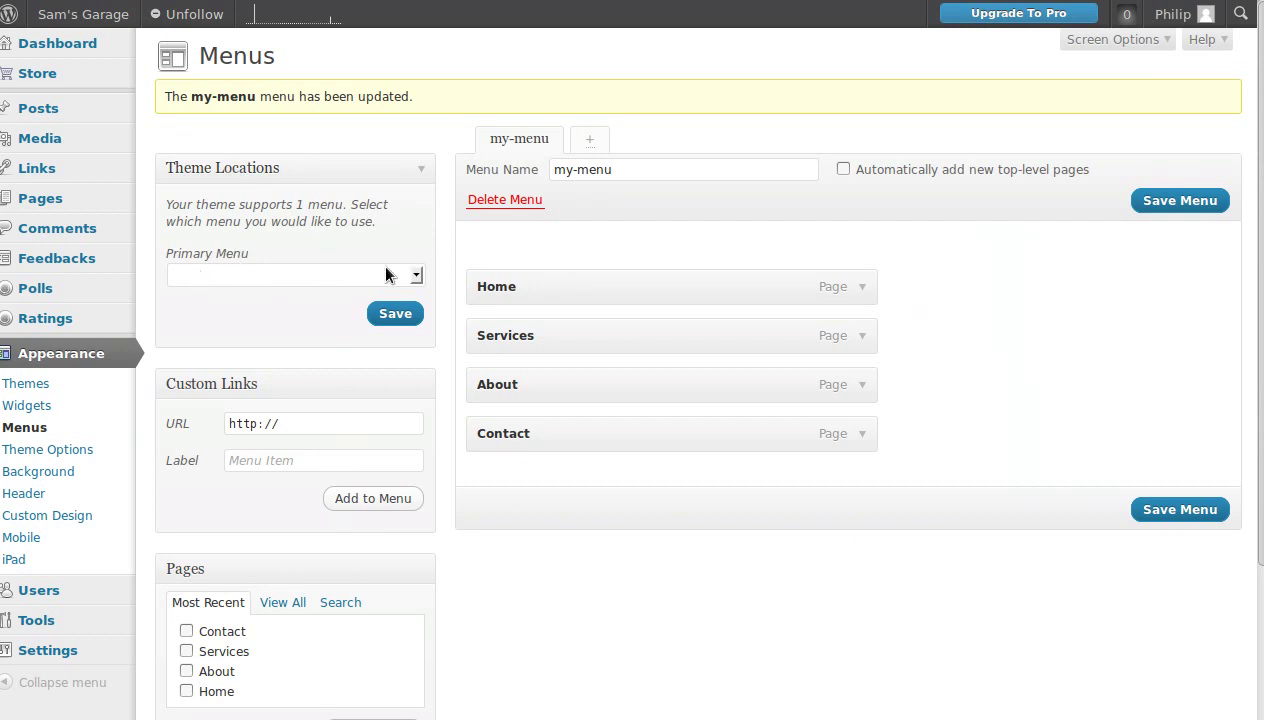
Assign my-menu as the theme's Primary Menu, then save the theme location and the menu
{"action": "left_click", "coordinate": [416, 275]}
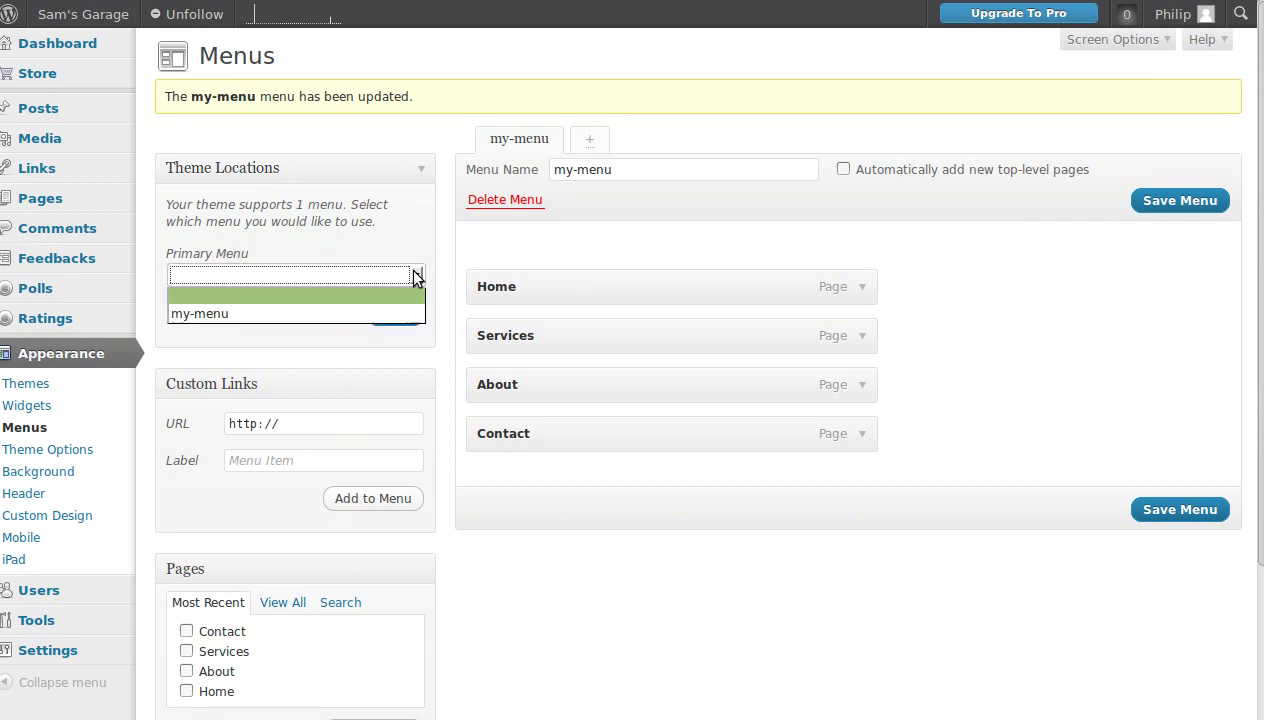
{"action": "left_click", "coordinate": [242, 314]}
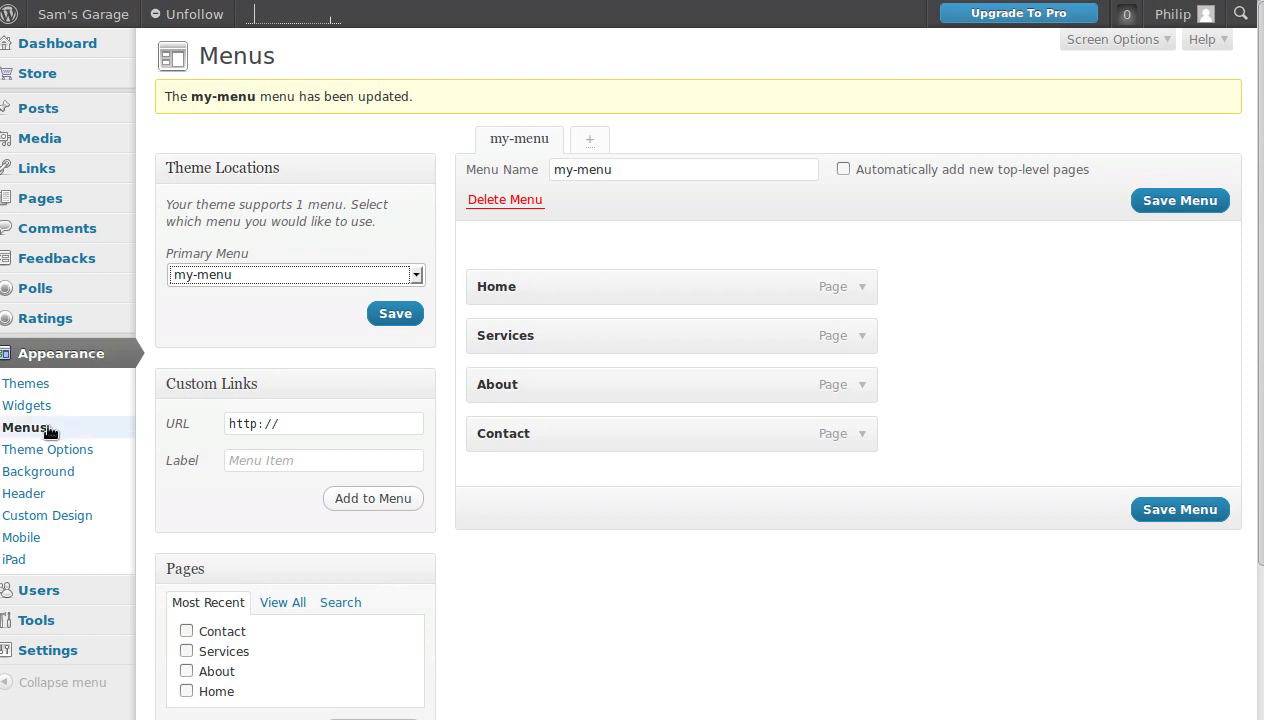
{"action": "left_click", "coordinate": [355, 276]}
{"action": "left_click", "coordinate": [355, 276]}
{"action": "left_click", "coordinate": [405, 316]}
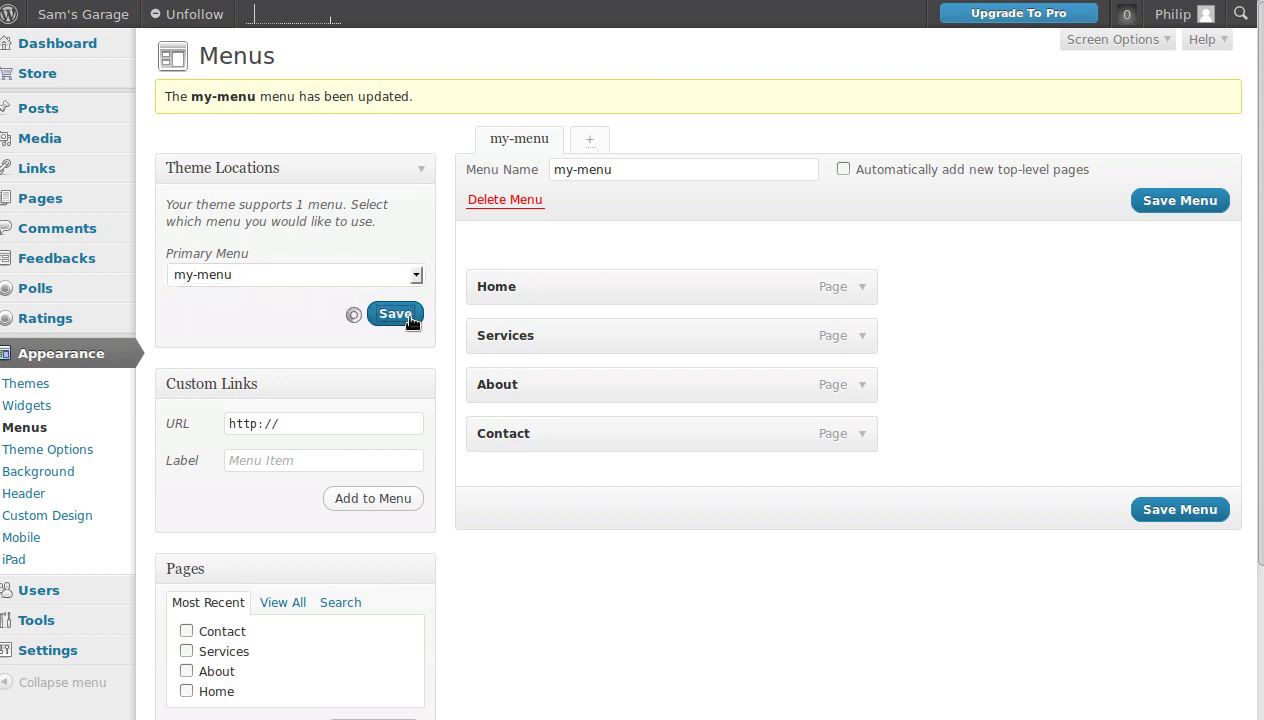
{"action": "left_click", "coordinate": [1150, 200]}
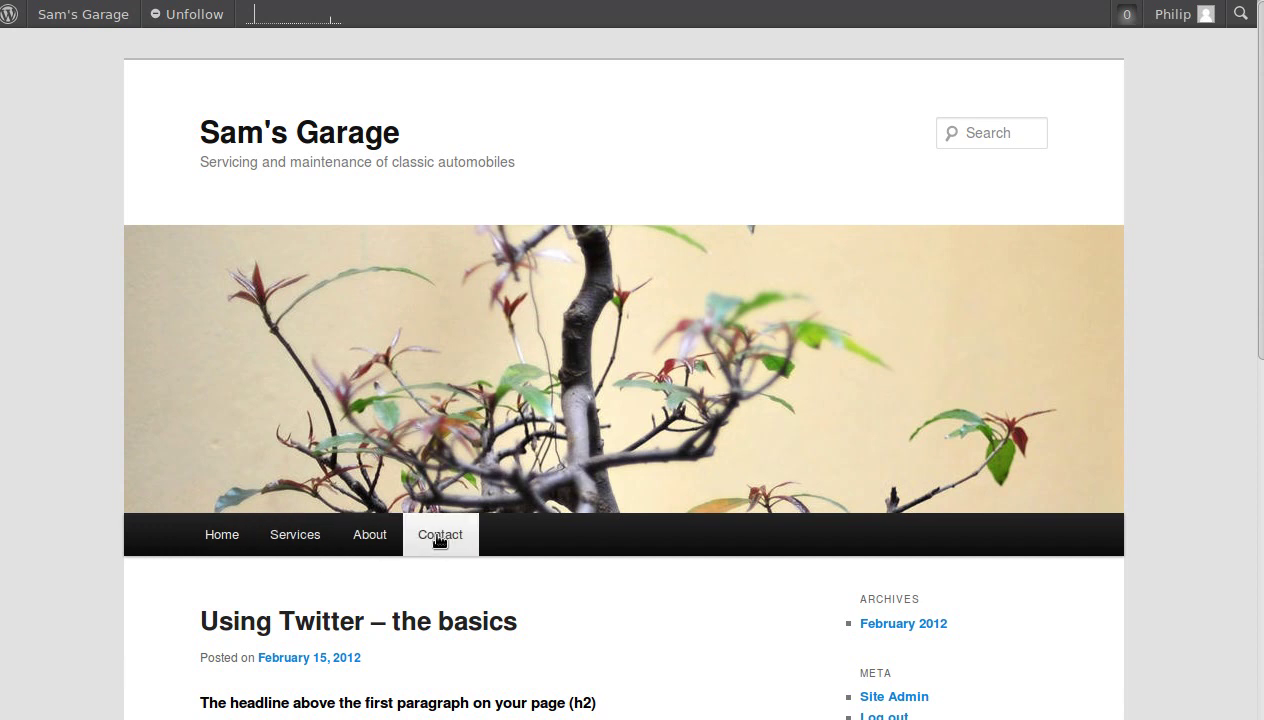
Open the Home page from the live site's navigation and look over its content
{"action": "left_click", "coordinate": [222, 540]}
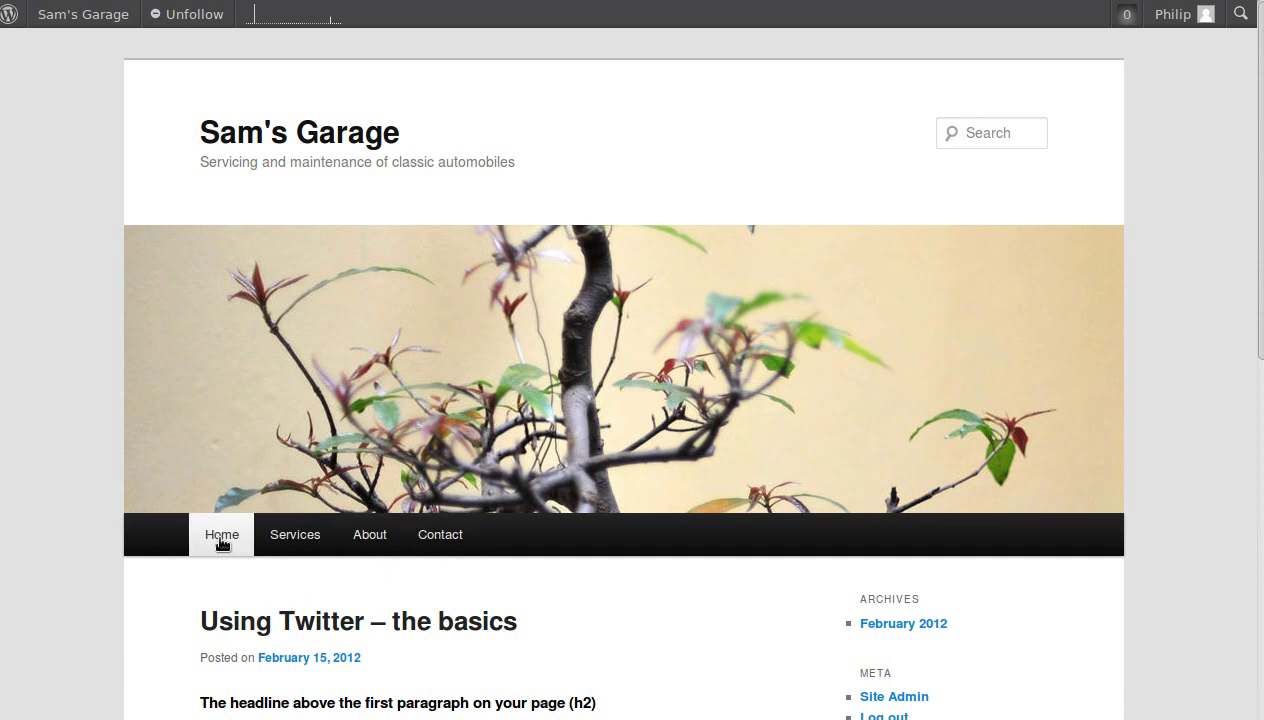
{"action": "scroll", "coordinate": [282, 676], "scroll_direction": "down", "scroll_amount": 5}
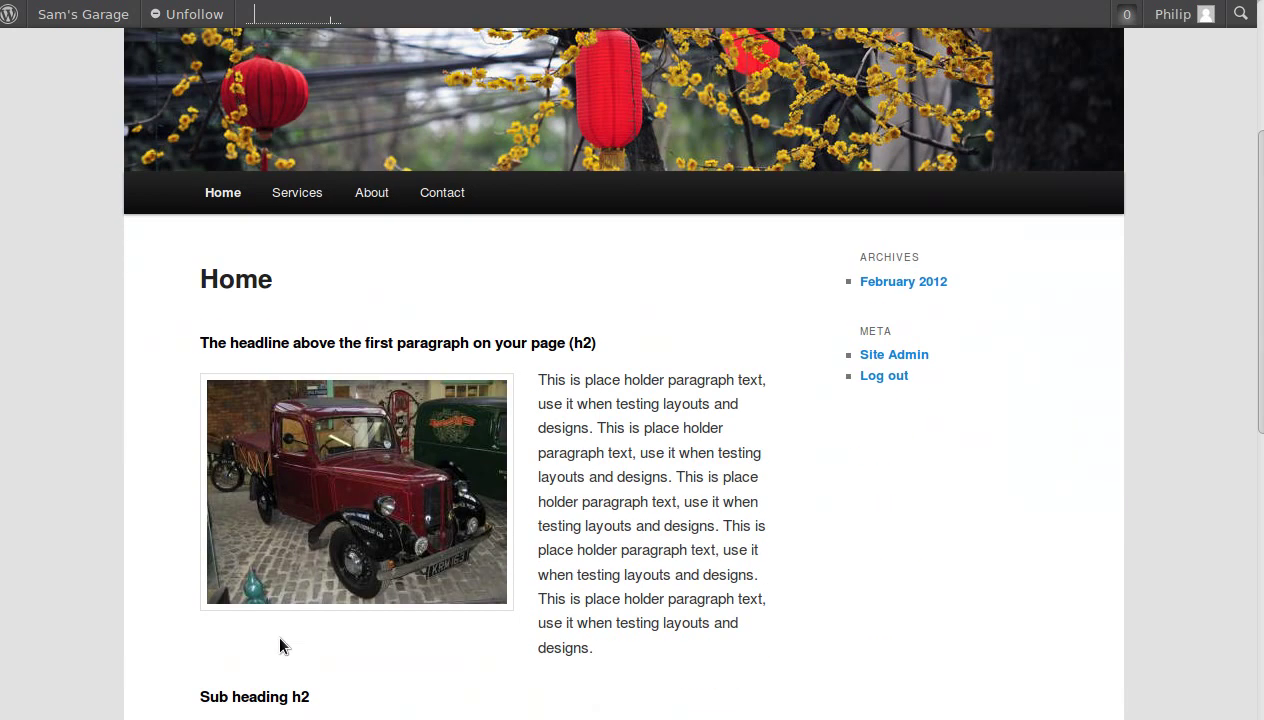
{"action": "scroll", "coordinate": [458, 532], "scroll_direction": "up", "scroll_amount": 3}
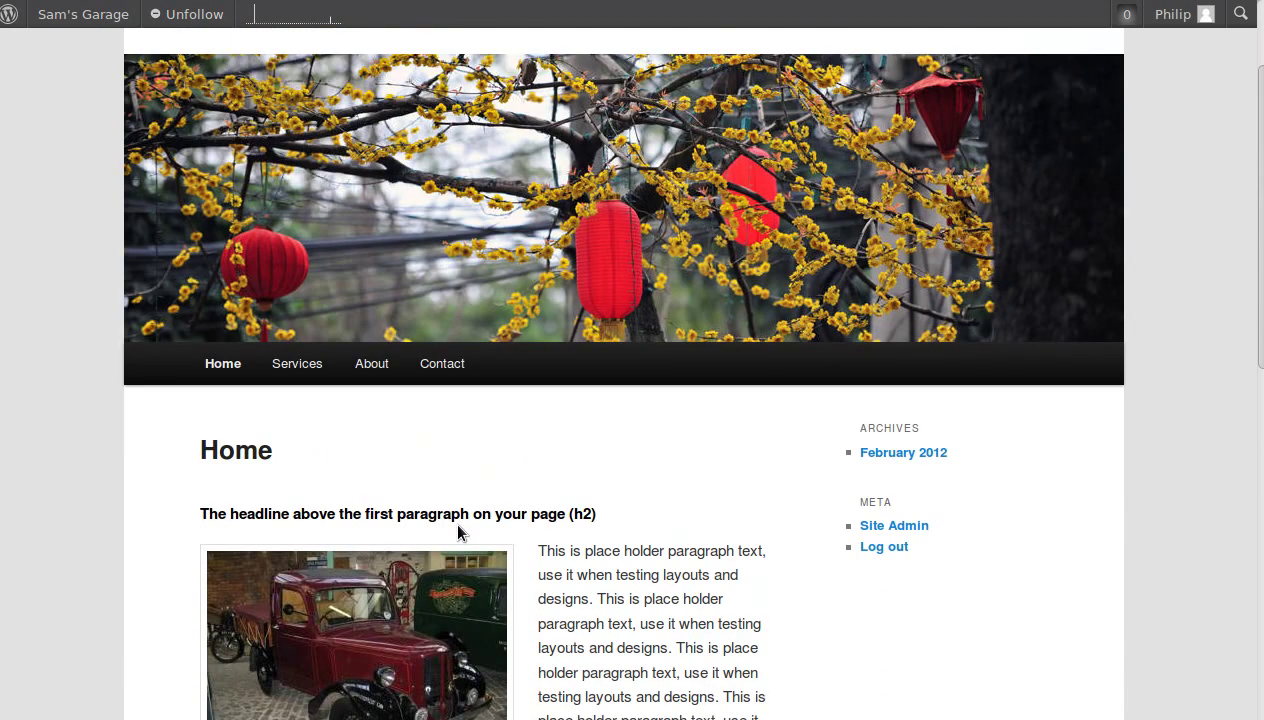
{"action": "scroll", "coordinate": [458, 532], "scroll_direction": "up", "scroll_amount": 3}
{"action": "scroll", "coordinate": [460, 530], "scroll_direction": "down", "scroll_amount": 3}
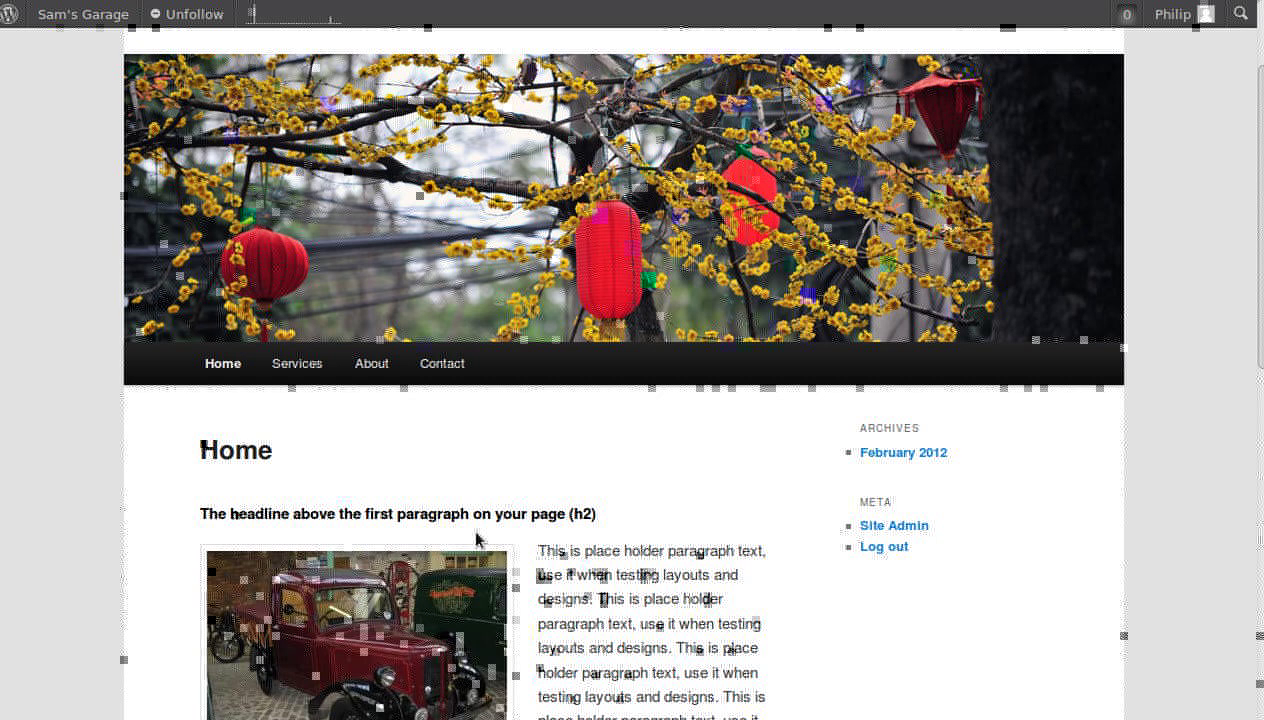
{"action": "scroll", "coordinate": [476, 538], "scroll_direction": "up", "scroll_amount": 3}
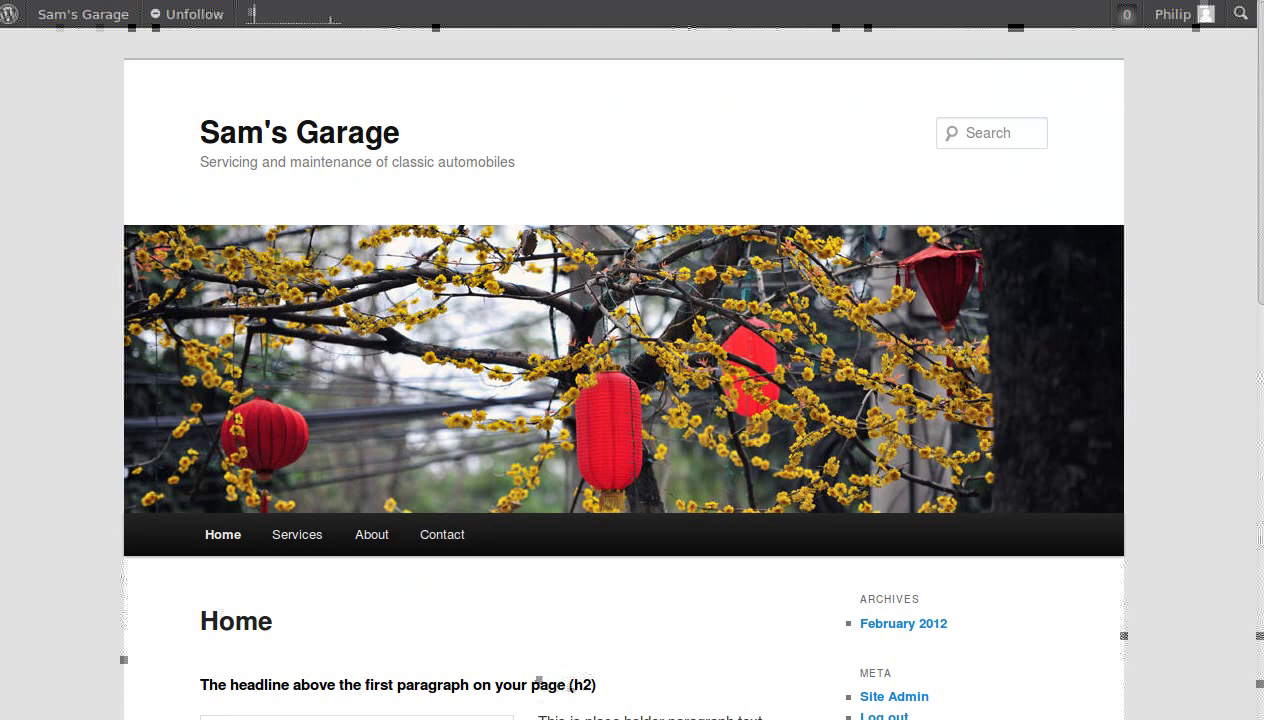
Set the blog's front page to display the static page Home and save the reading settings
{"action": "key", "text": "ctrl+Tab"}
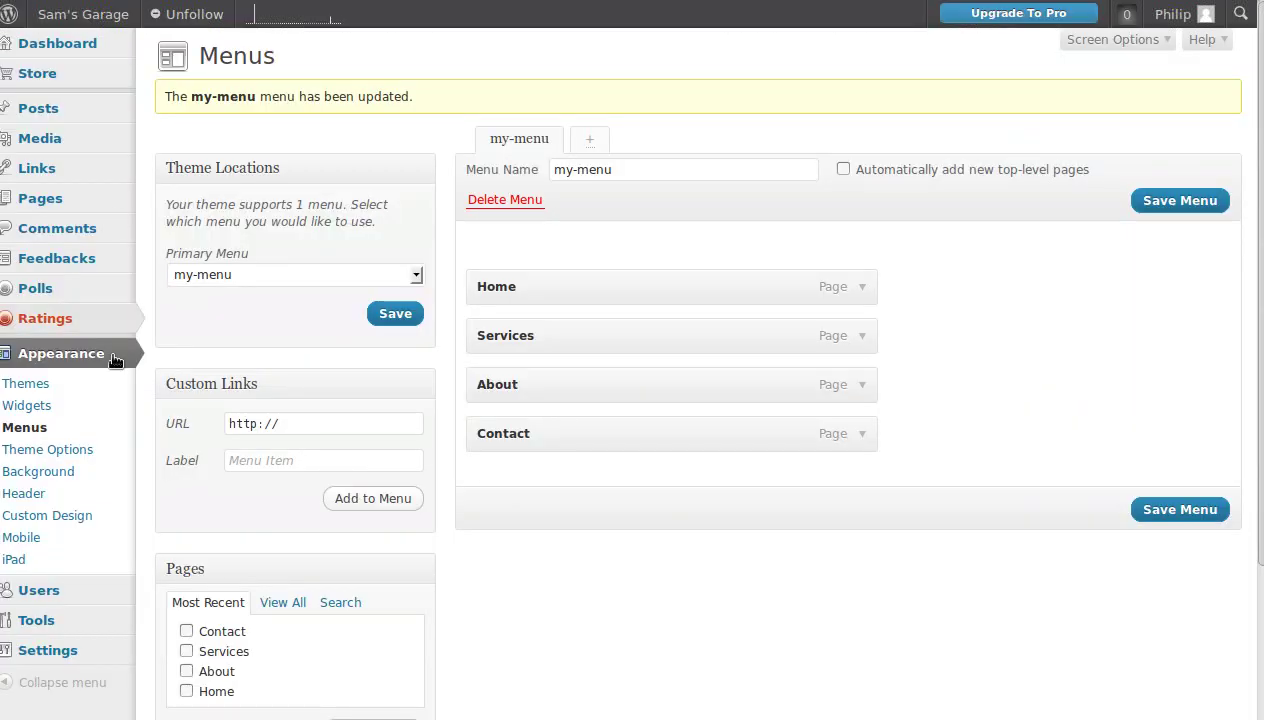
{"action": "mouse_move", "coordinate": [62, 651]}
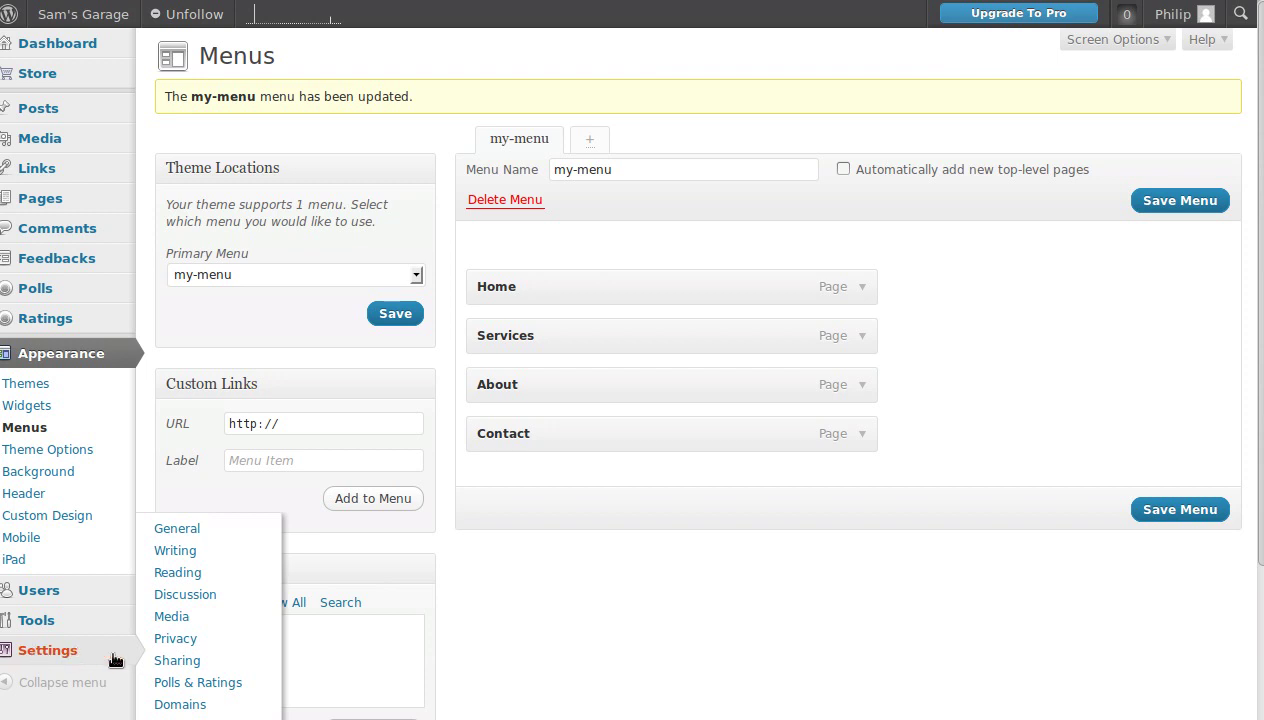
{"action": "left_click", "coordinate": [165, 576]}
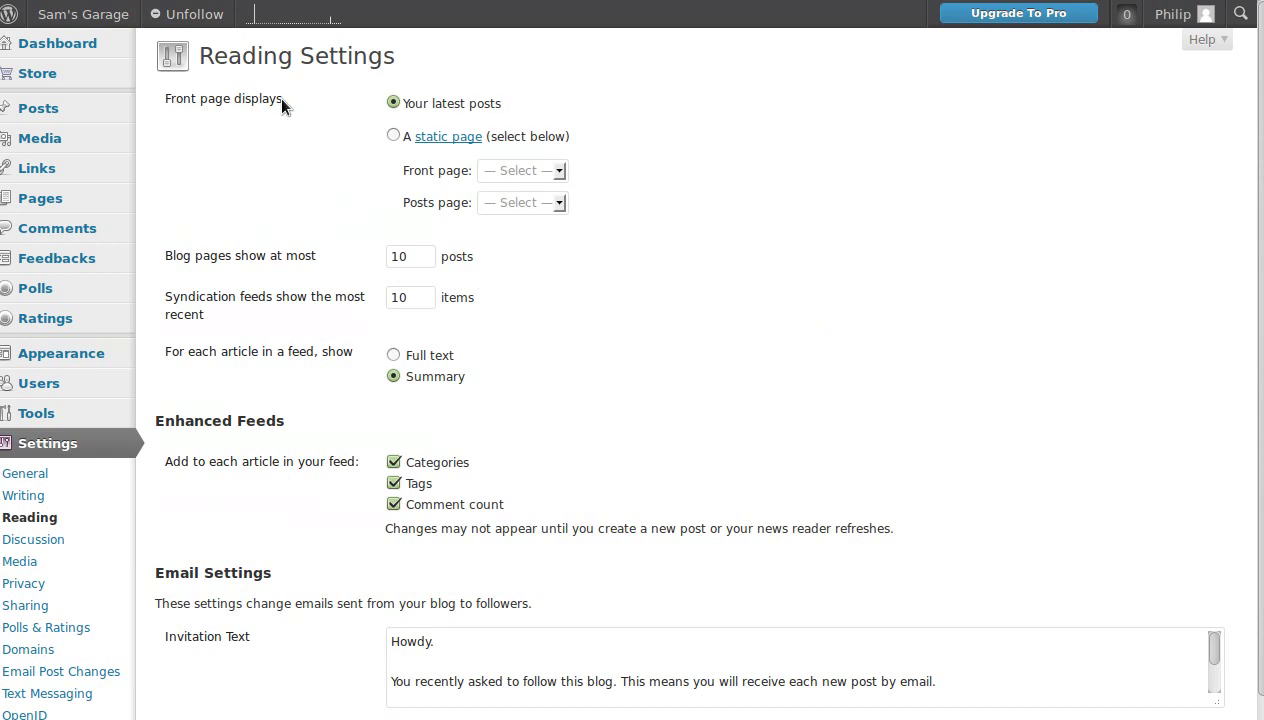
{"action": "left_click", "coordinate": [394, 137]}
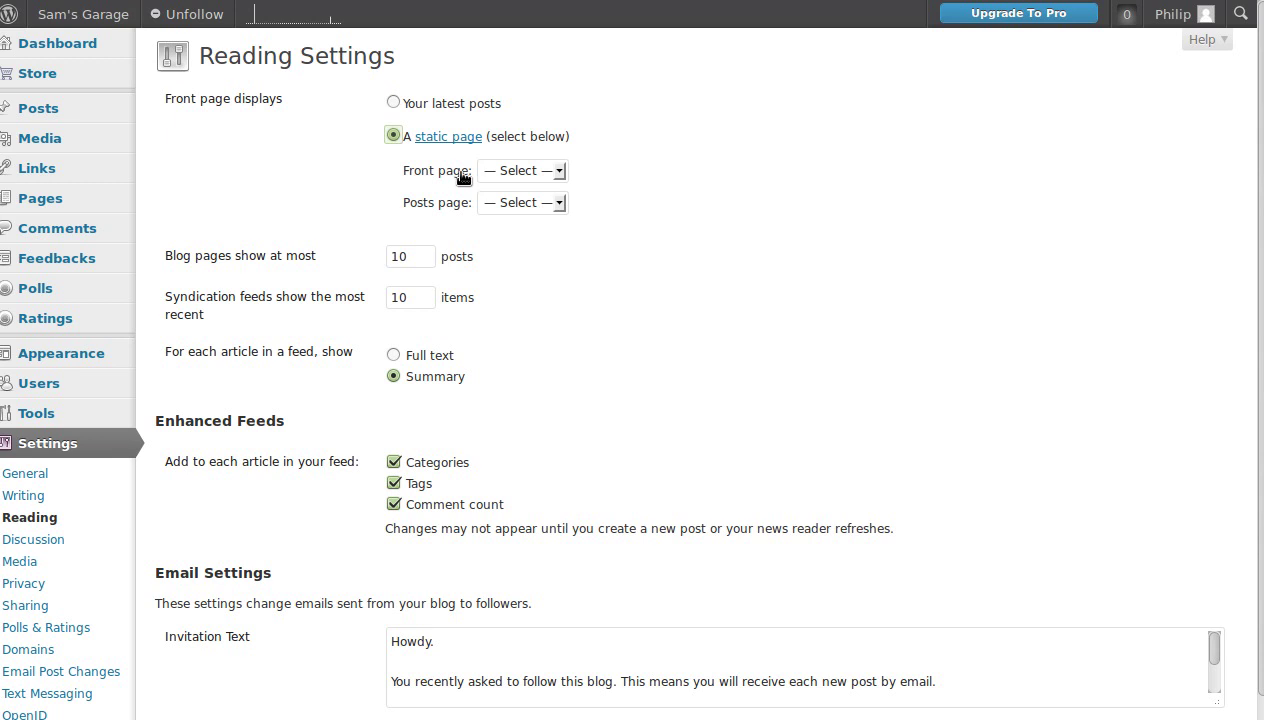
{"action": "left_click", "coordinate": [559, 172]}
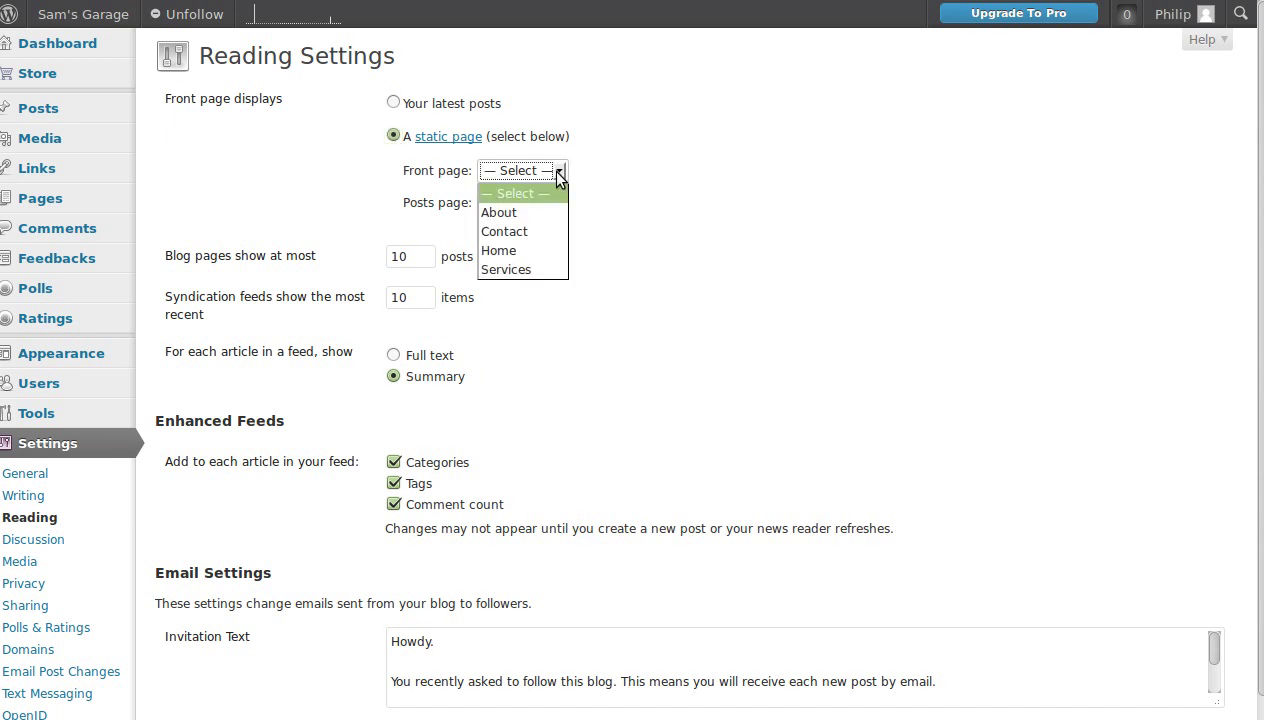
{"action": "left_click", "coordinate": [517, 251]}
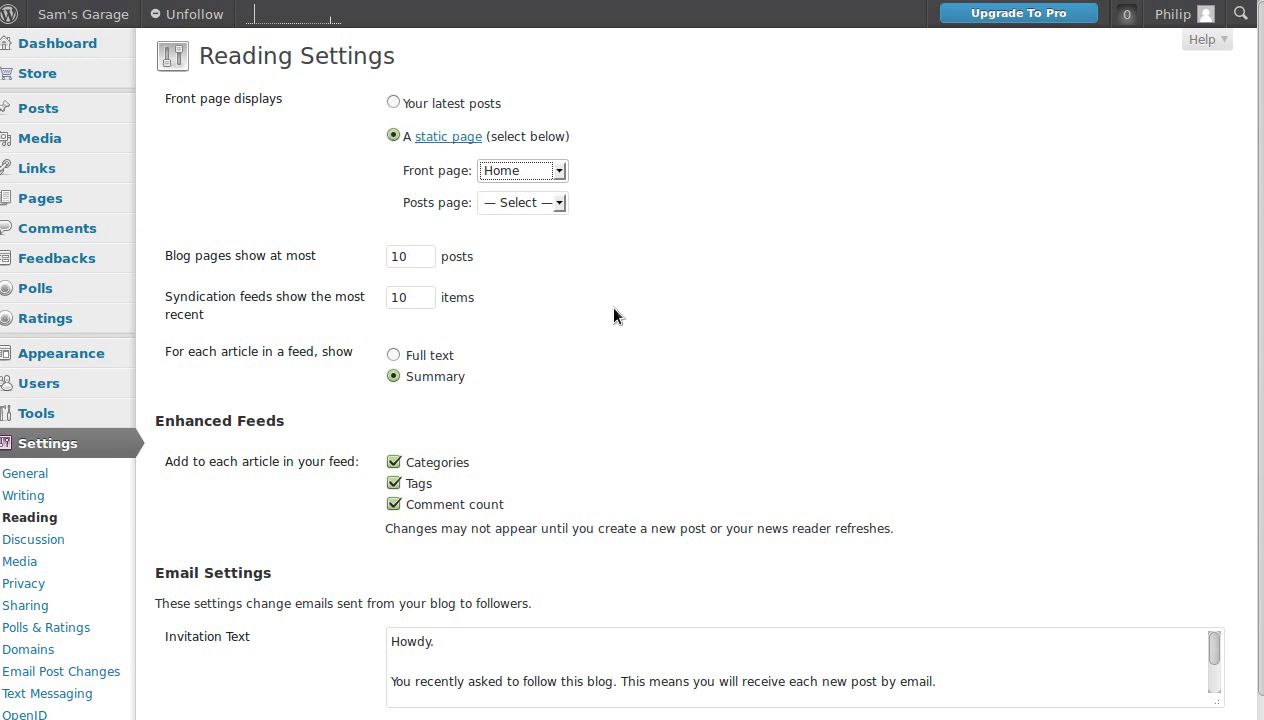
{"action": "scroll", "coordinate": [647, 357], "scroll_direction": "down", "scroll_amount": 3}
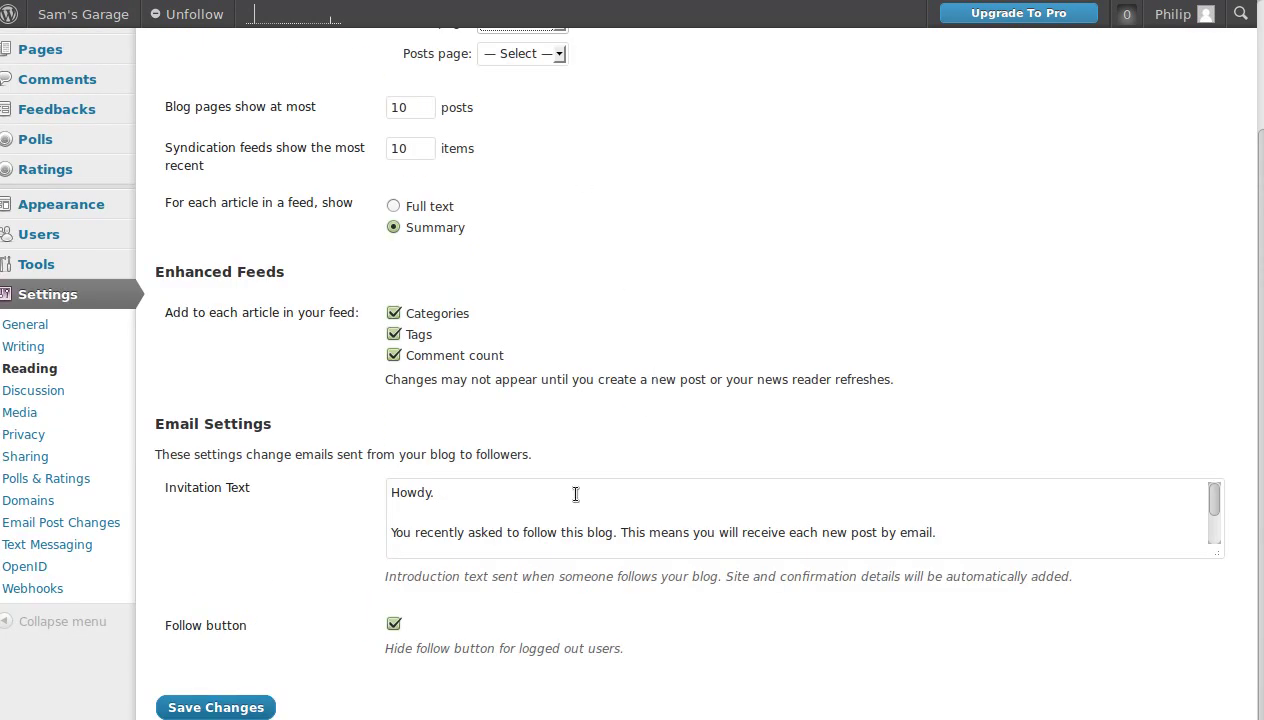
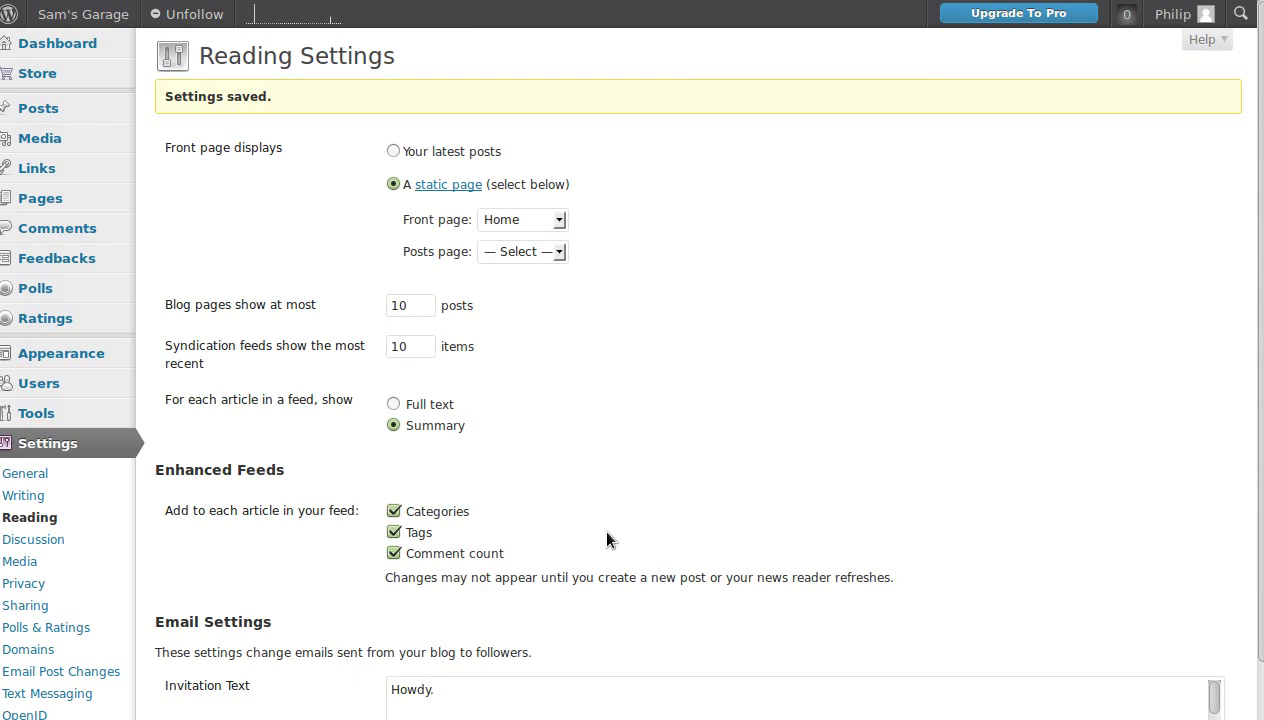
View the live site's front page to check the Home page content and navigation entries
{"action": "left_click", "coordinate": [428, 3]}
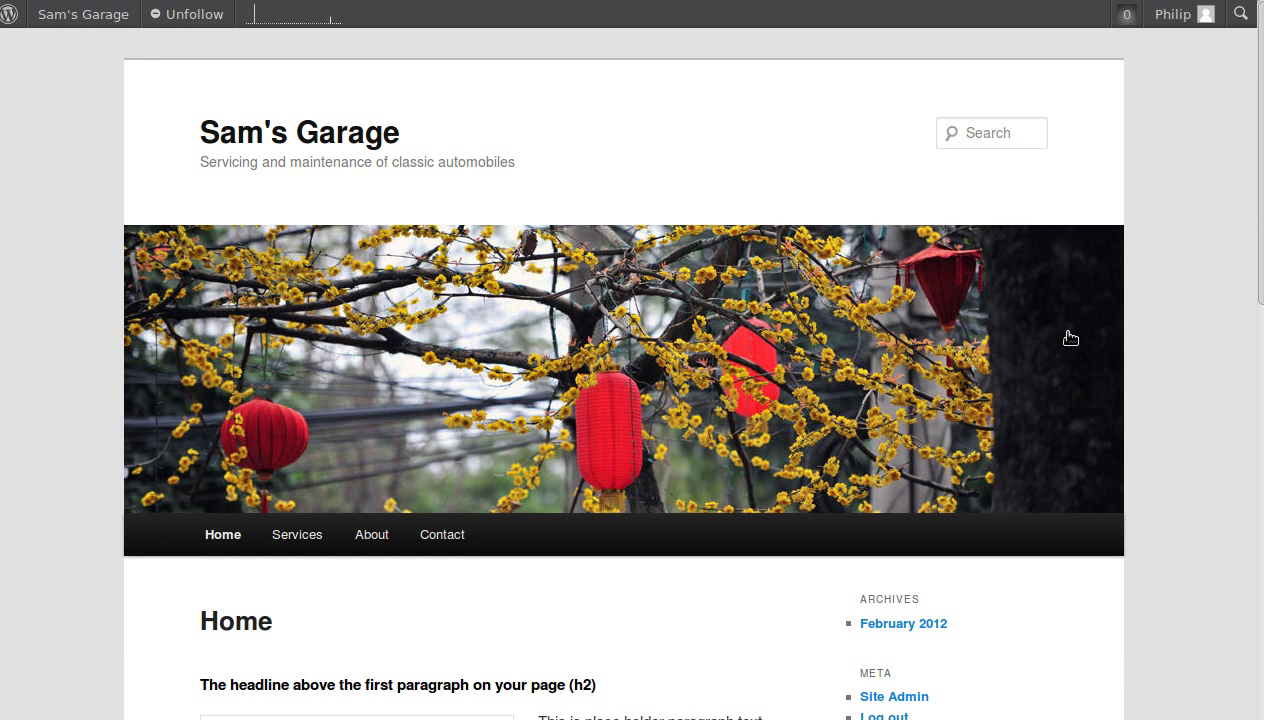
{"action": "scroll", "coordinate": [1066, 338], "scroll_direction": "down", "scroll_amount": 2}
{"action": "scroll", "coordinate": [1038, 285], "scroll_direction": "up", "scroll_amount": 1}
{"action": "scroll", "coordinate": [690, 287], "scroll_direction": "up", "scroll_amount": 1}
Open the site's custom header settings and start choosing a header image from the computer
{"action": "key", "text": "alt+Left"}
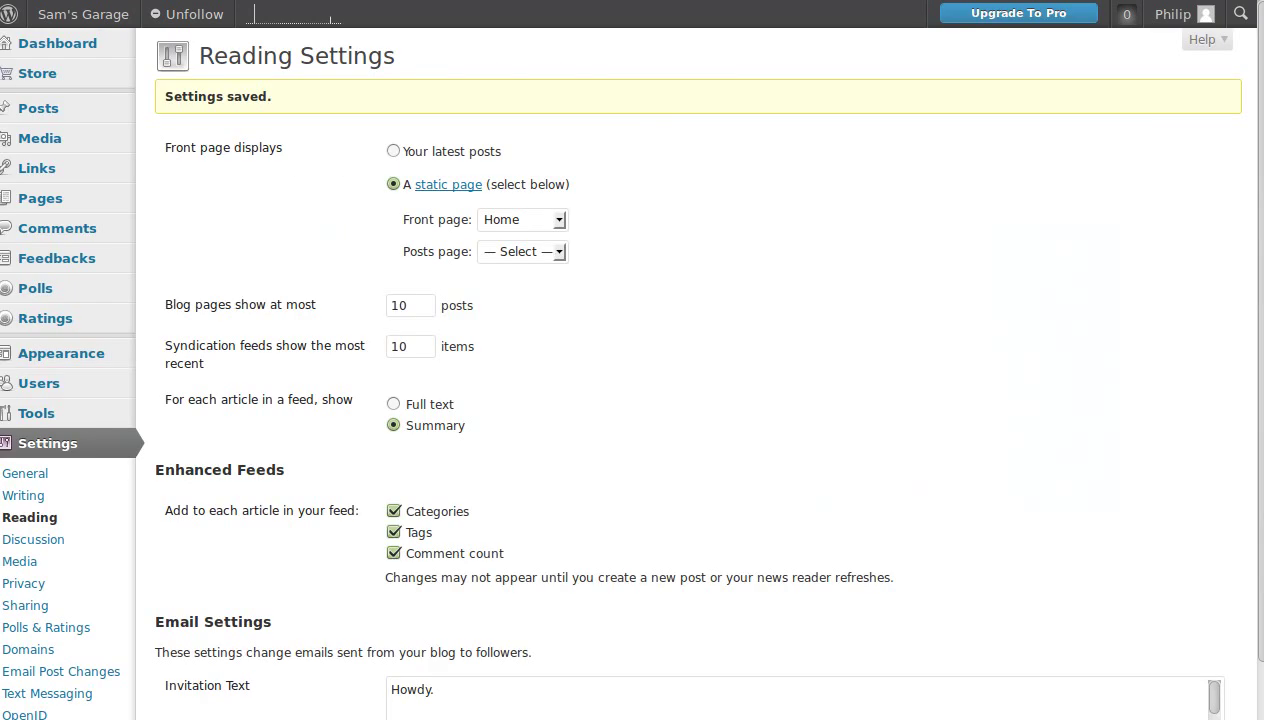
{"action": "mouse_move", "coordinate": [97, 362]}
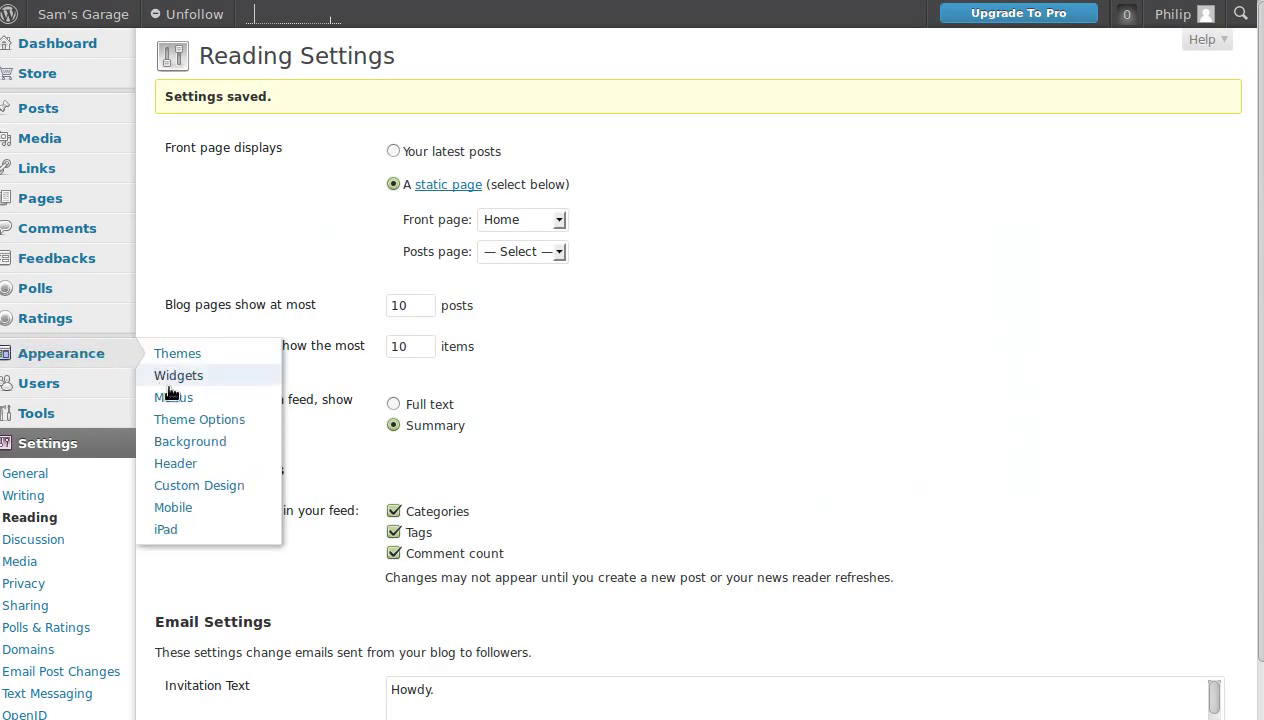
{"action": "left_click", "coordinate": [175, 464]}
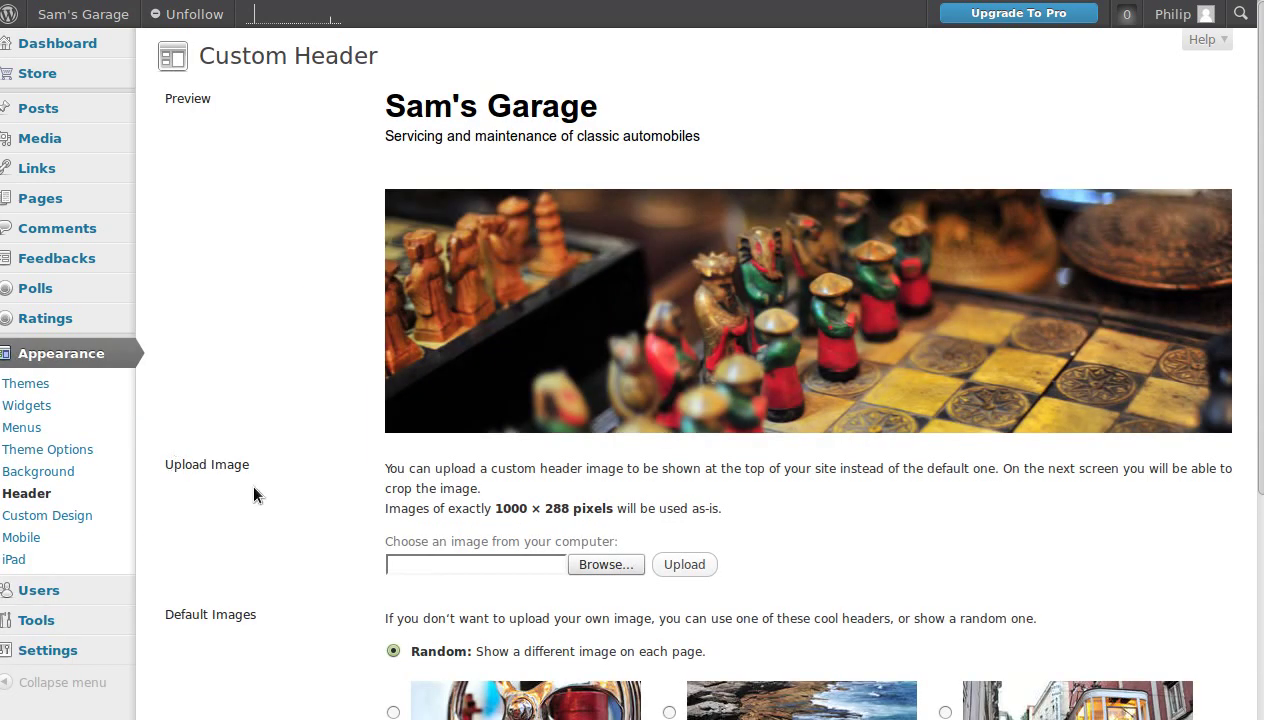
{"action": "scroll", "coordinate": [564, 530], "scroll_direction": "down", "scroll_amount": 2}
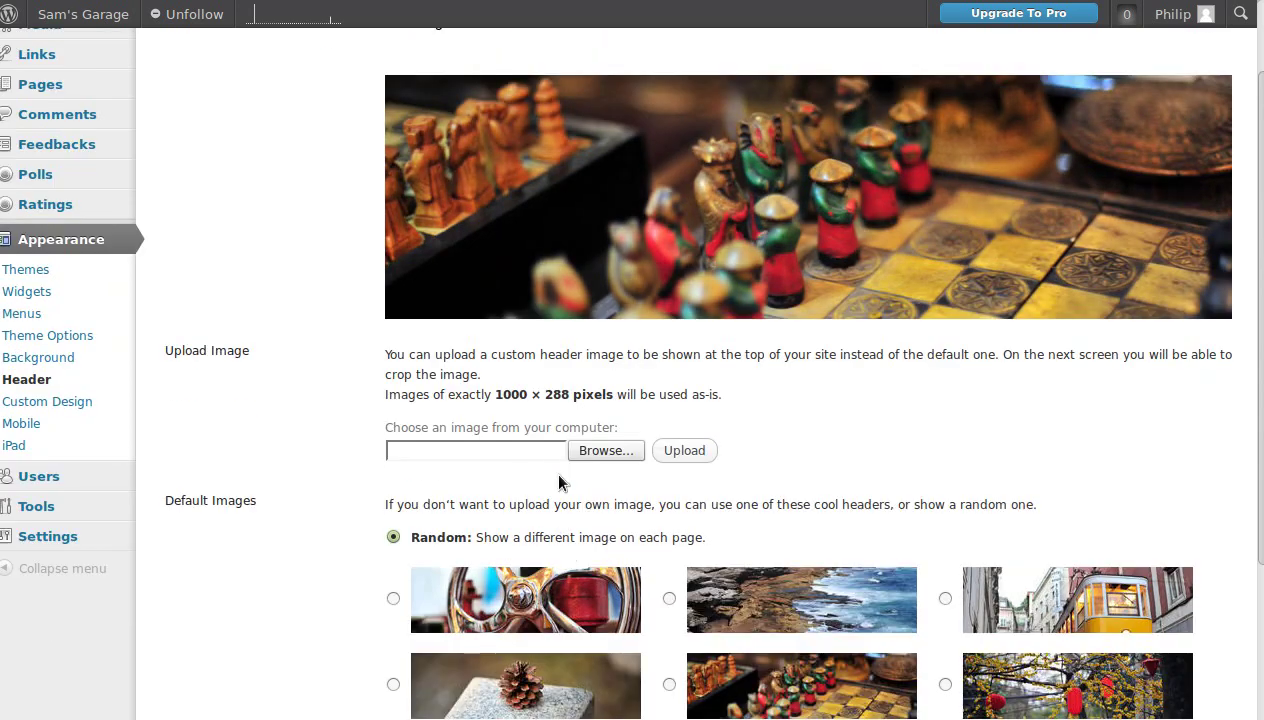
{"action": "left_click_drag", "start_coordinate": [163, 348], "coordinate": [258, 348]}
{"action": "left_click", "coordinate": [411, 452]}
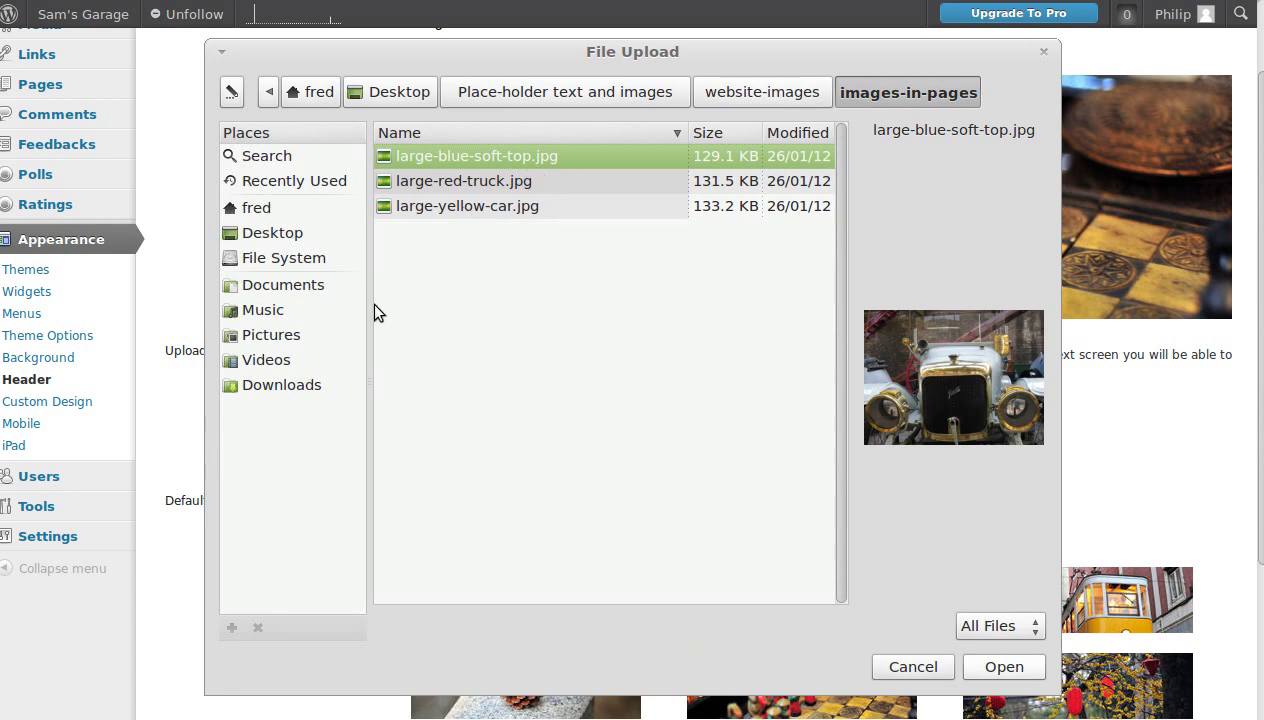
Upload motorbike-main-top-img.jpg as the header image from the topbox-header-images folder in Desktop/Place-holder text and images/website-images
{"action": "left_click", "coordinate": [275, 232]}
{"action": "left_click", "coordinate": [416, 181]}
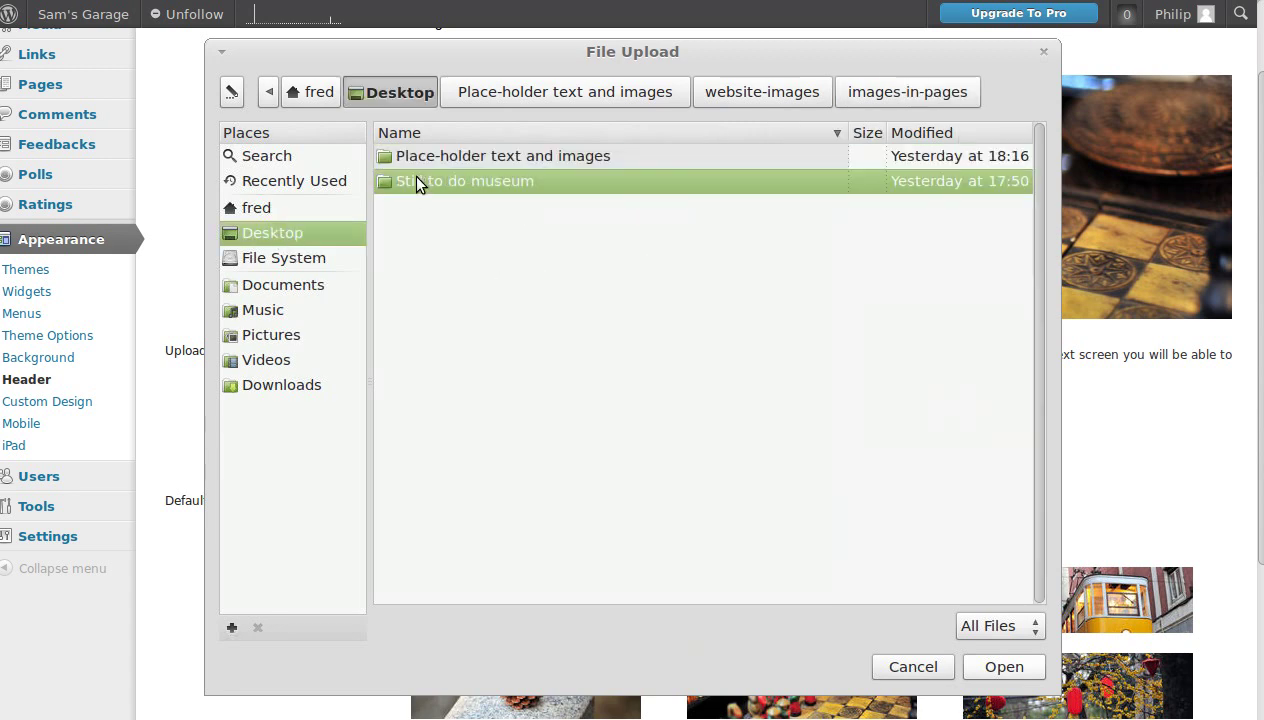
{"action": "double_click", "coordinate": [416, 181]}
{"action": "left_click", "coordinate": [268, 230]}
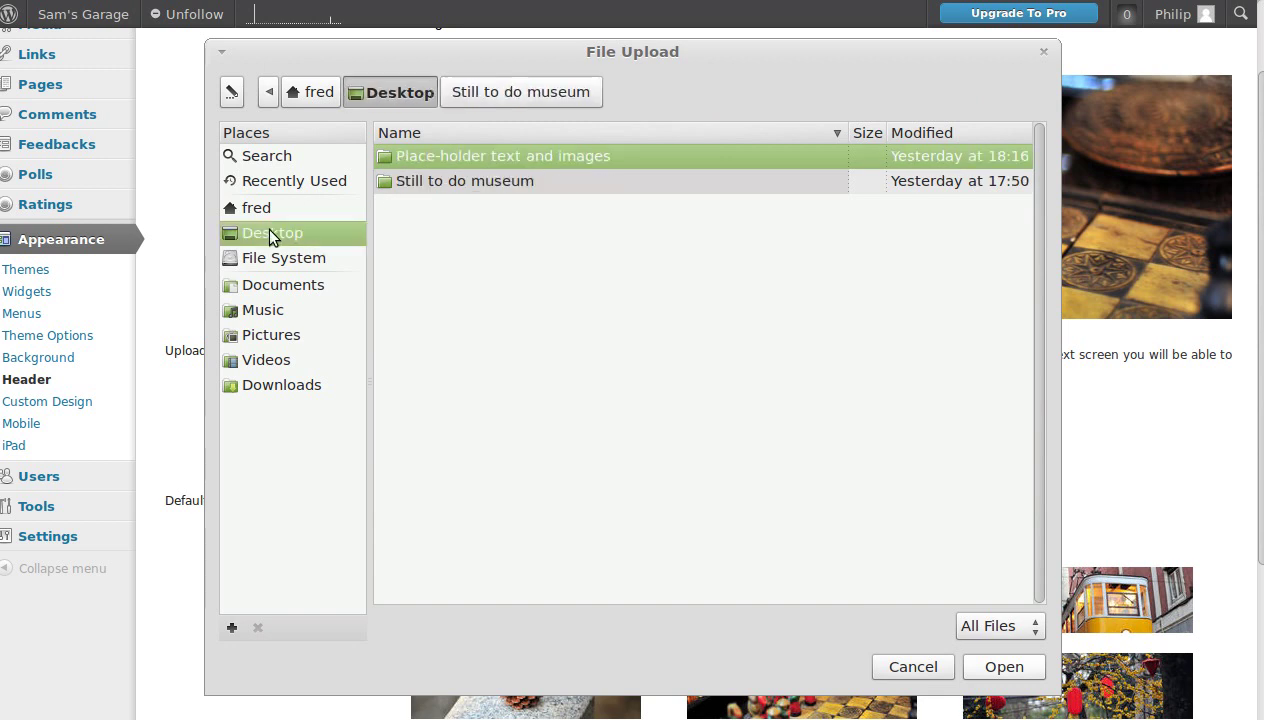
{"action": "double_click", "coordinate": [426, 152]}
{"action": "double_click", "coordinate": [431, 183]}
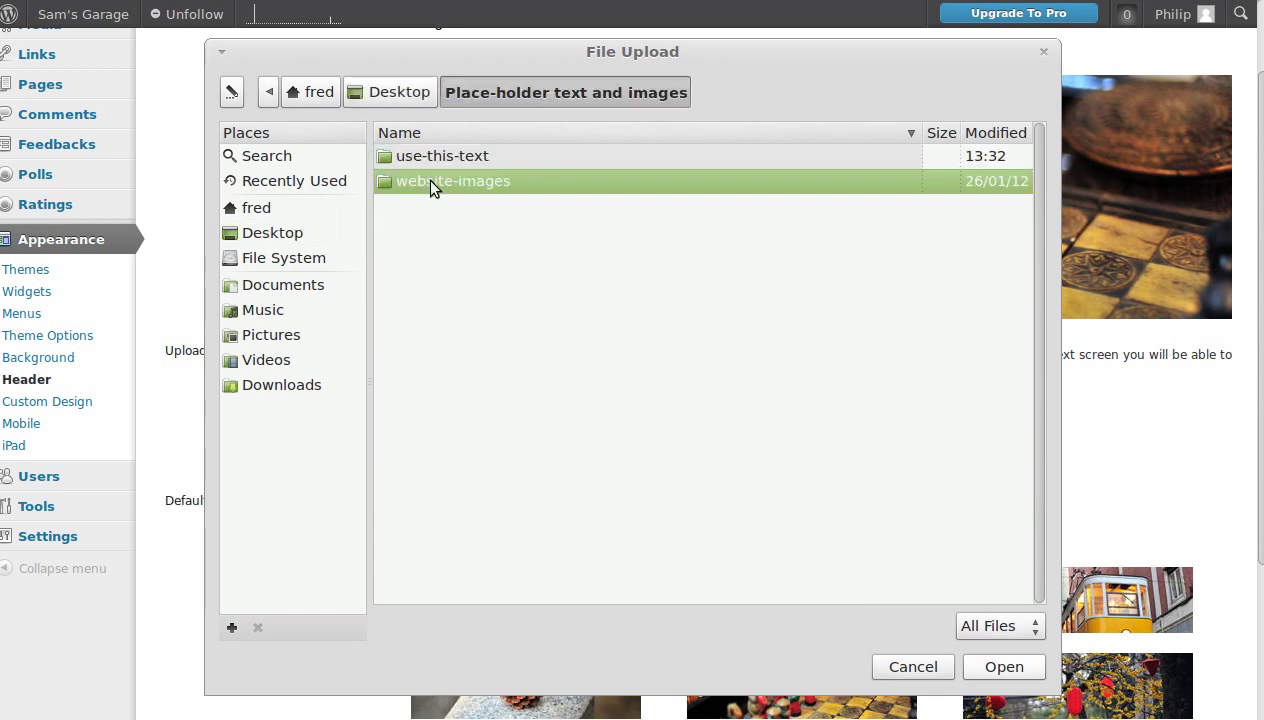
{"action": "double_click", "coordinate": [424, 231]}
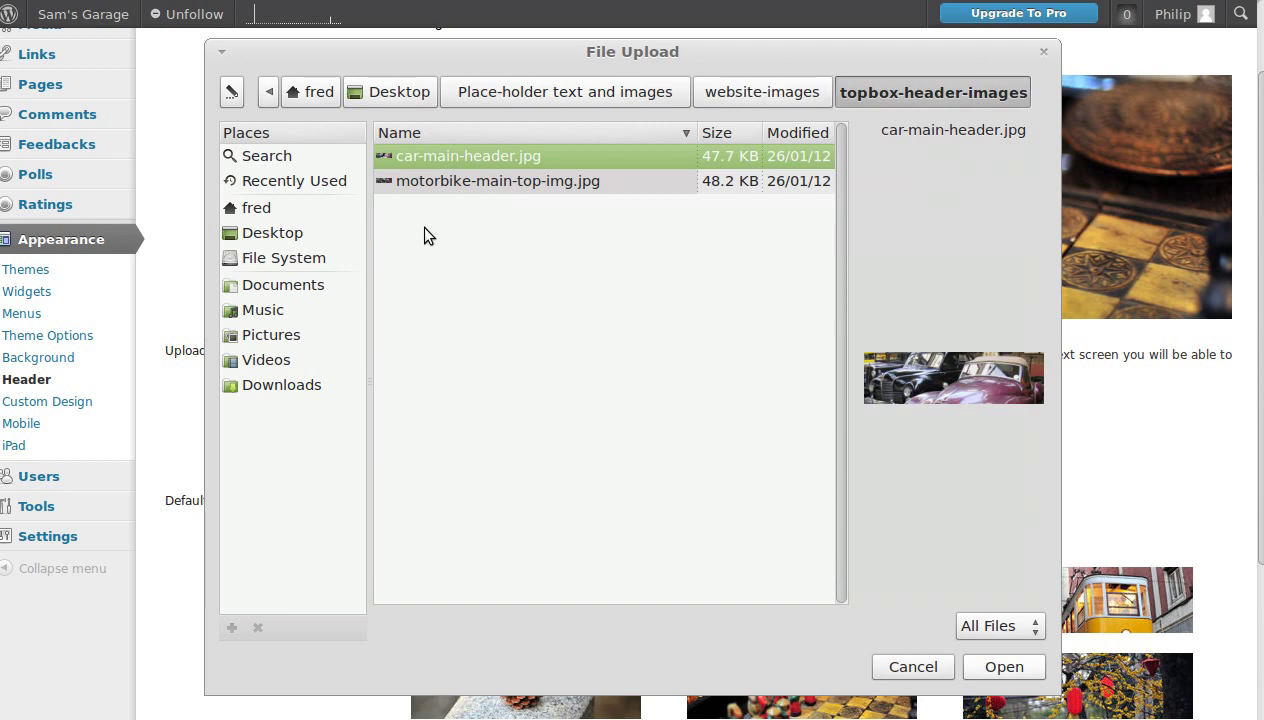
{"action": "left_click", "coordinate": [443, 185]}
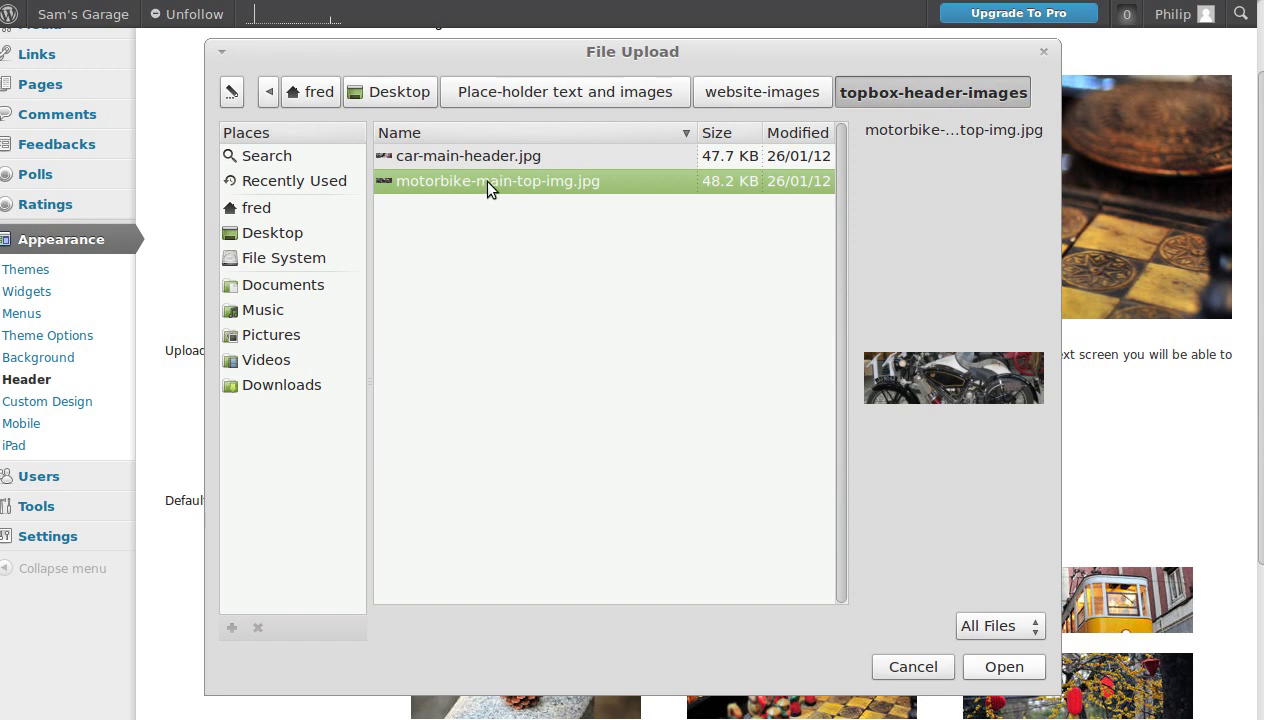
{"action": "left_click", "coordinate": [995, 667]}
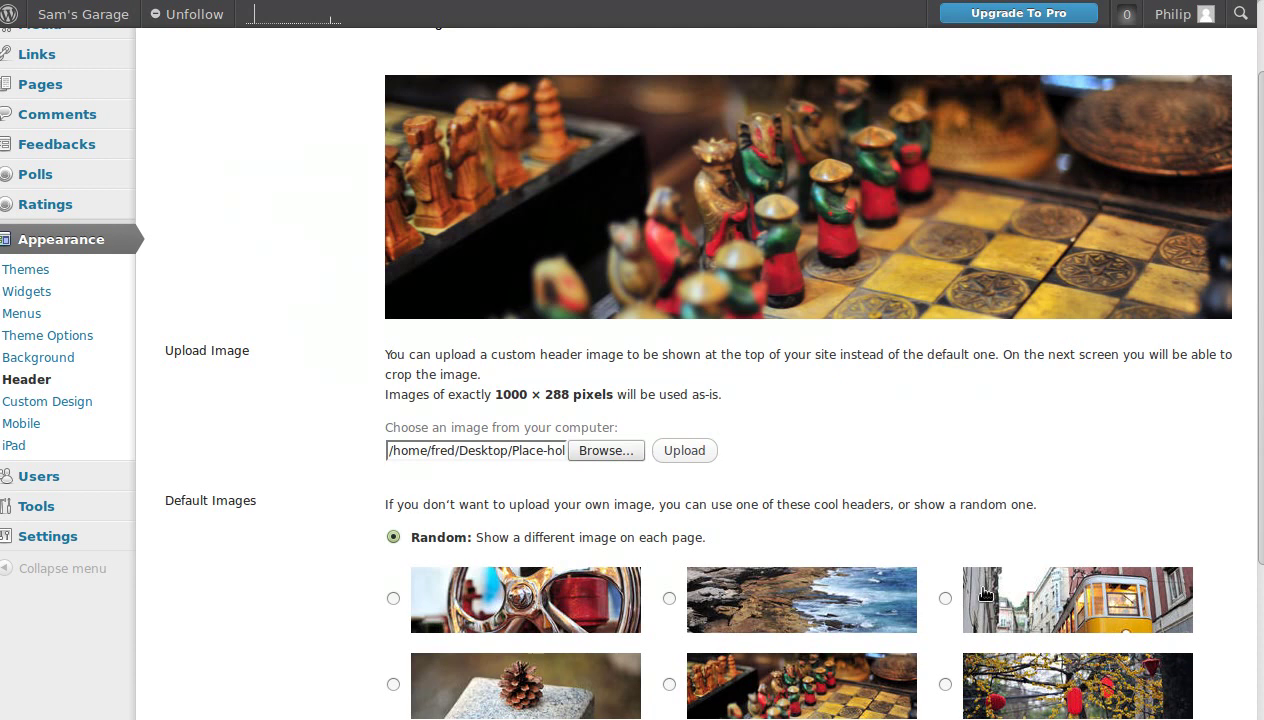
{"action": "left_click", "coordinate": [686, 451]}
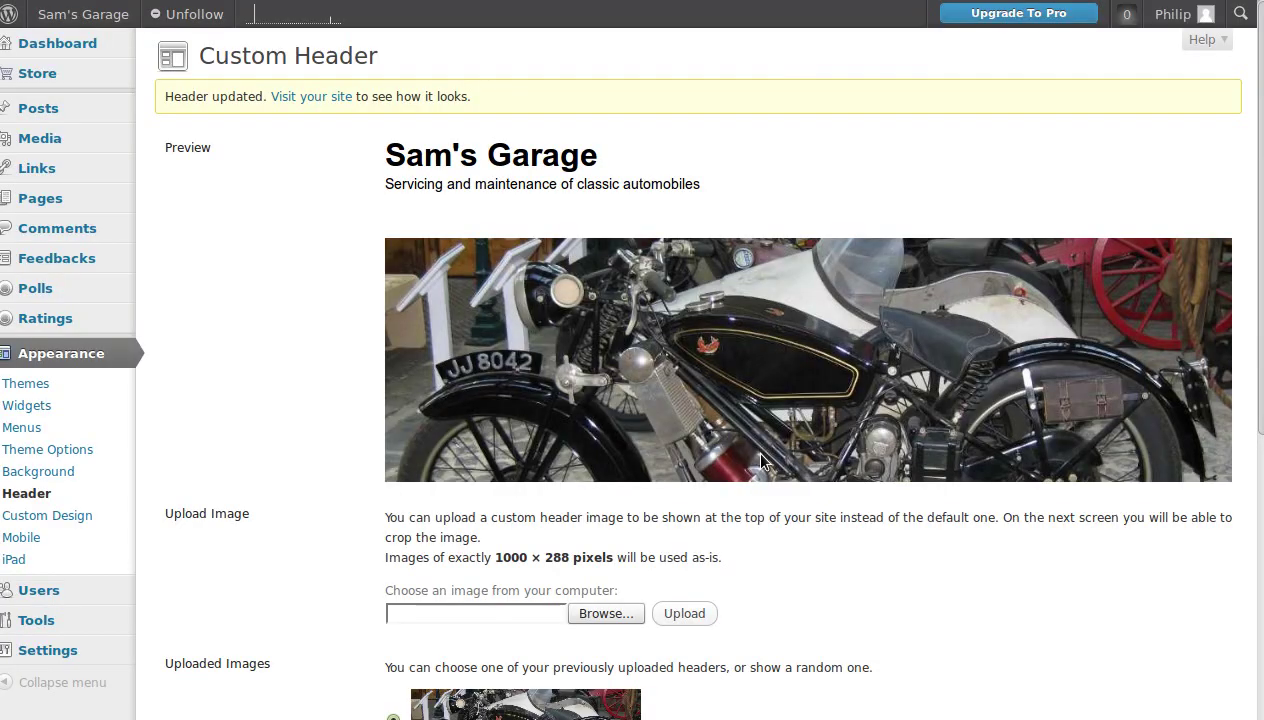
Review the uploaded and default header choices, then save the header settings with the uploaded motorbike image selected
{"action": "scroll", "coordinate": [760, 455], "scroll_direction": "down", "scroll_amount": 4}
{"action": "scroll", "coordinate": [760, 465], "scroll_direction": "down", "scroll_amount": 3}
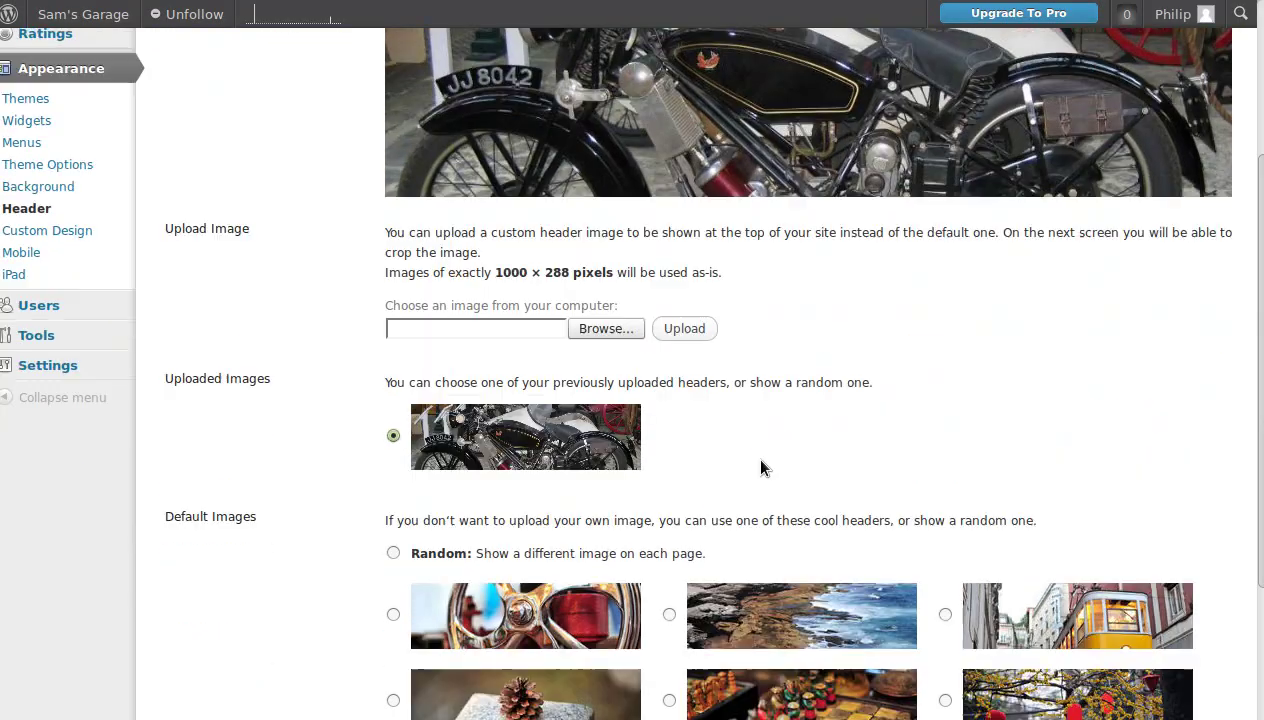
{"action": "scroll", "coordinate": [741, 268], "scroll_direction": "up", "scroll_amount": 3}
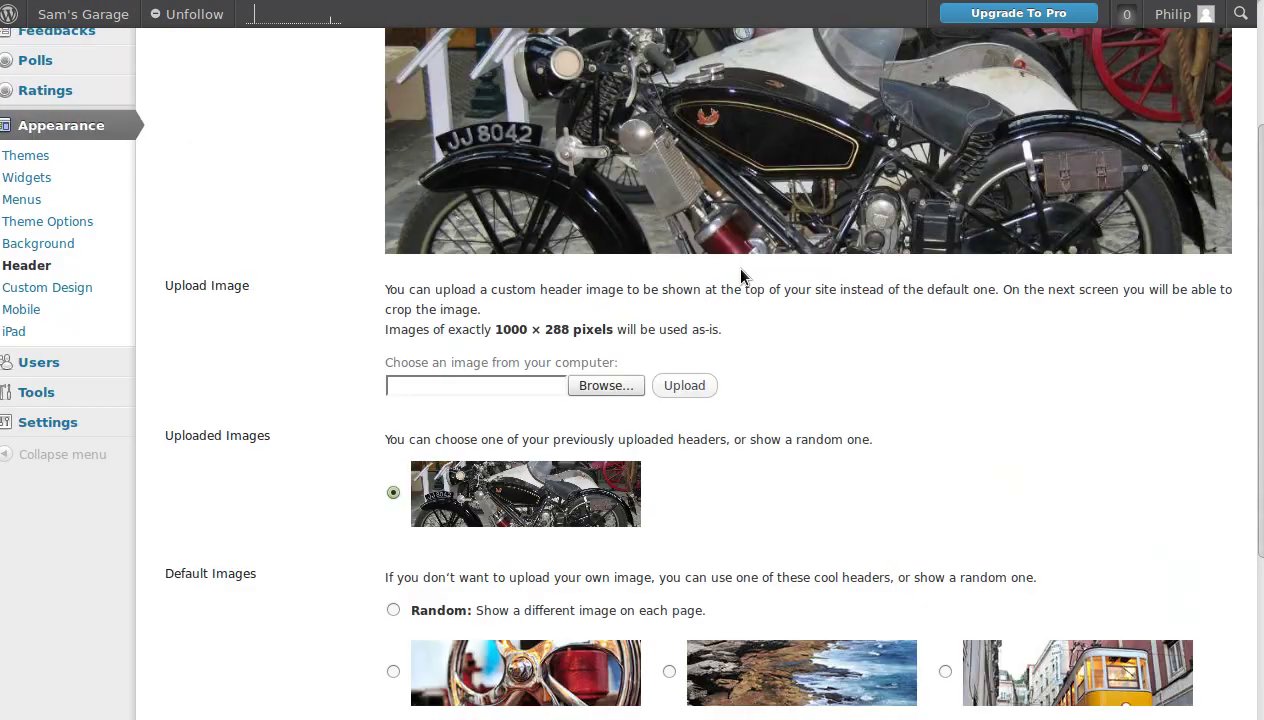
{"action": "scroll", "coordinate": [744, 285], "scroll_direction": "down", "scroll_amount": 9}
{"action": "left_click", "coordinate": [260, 705]}
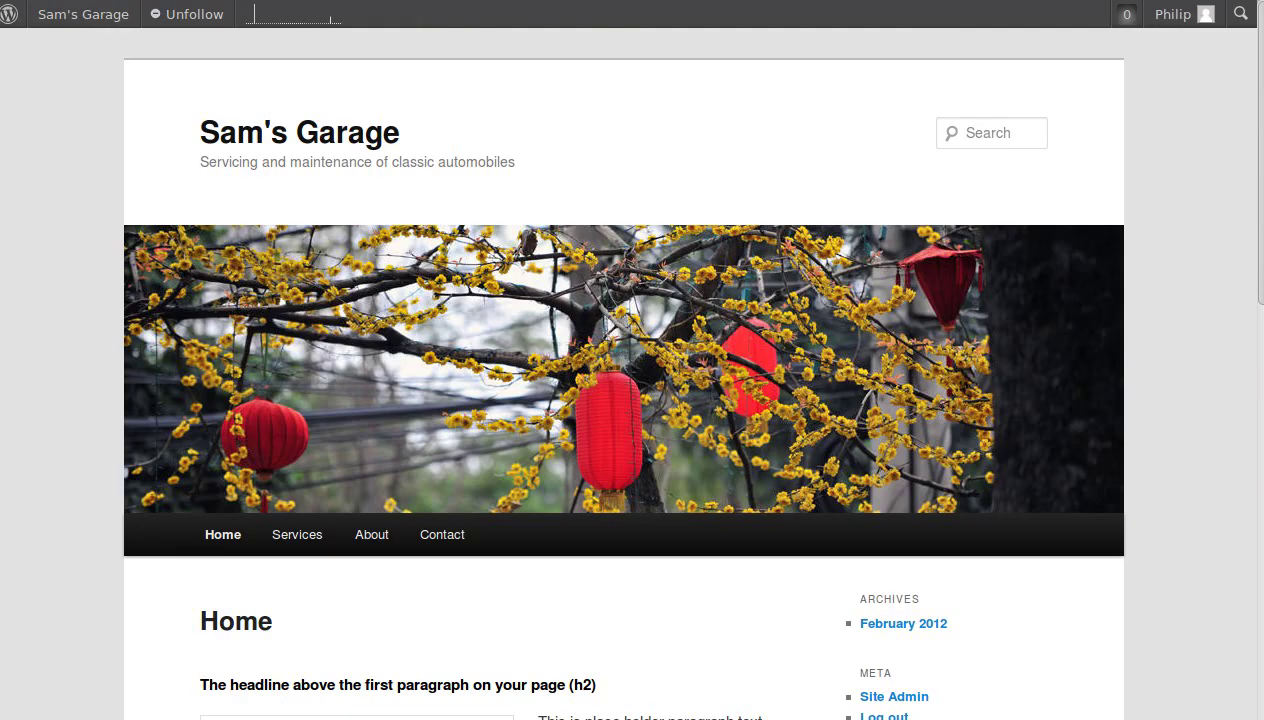
Reload the live site and check the header image above the Home page content
{"action": "key", "text": "F5"}
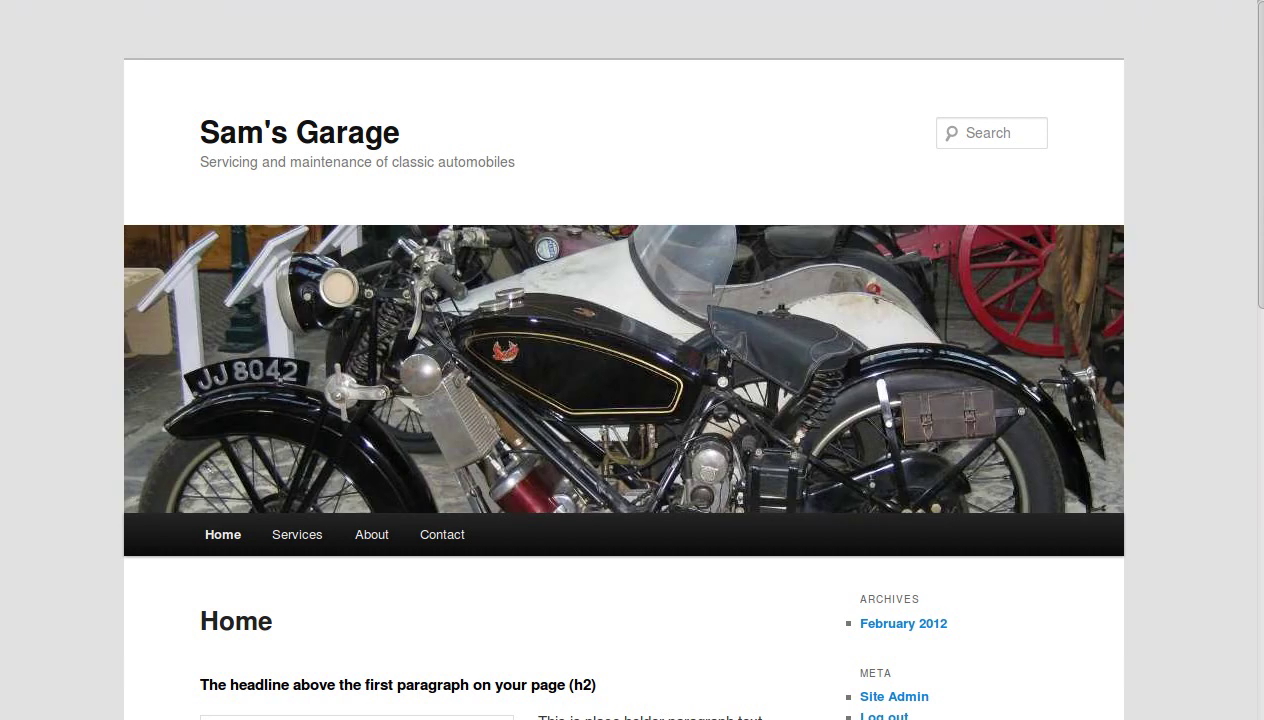
{"action": "scroll", "coordinate": [522, 418], "scroll_direction": "down", "scroll_amount": 3}
{"action": "scroll", "coordinate": [522, 418], "scroll_direction": "up", "scroll_amount": 3}
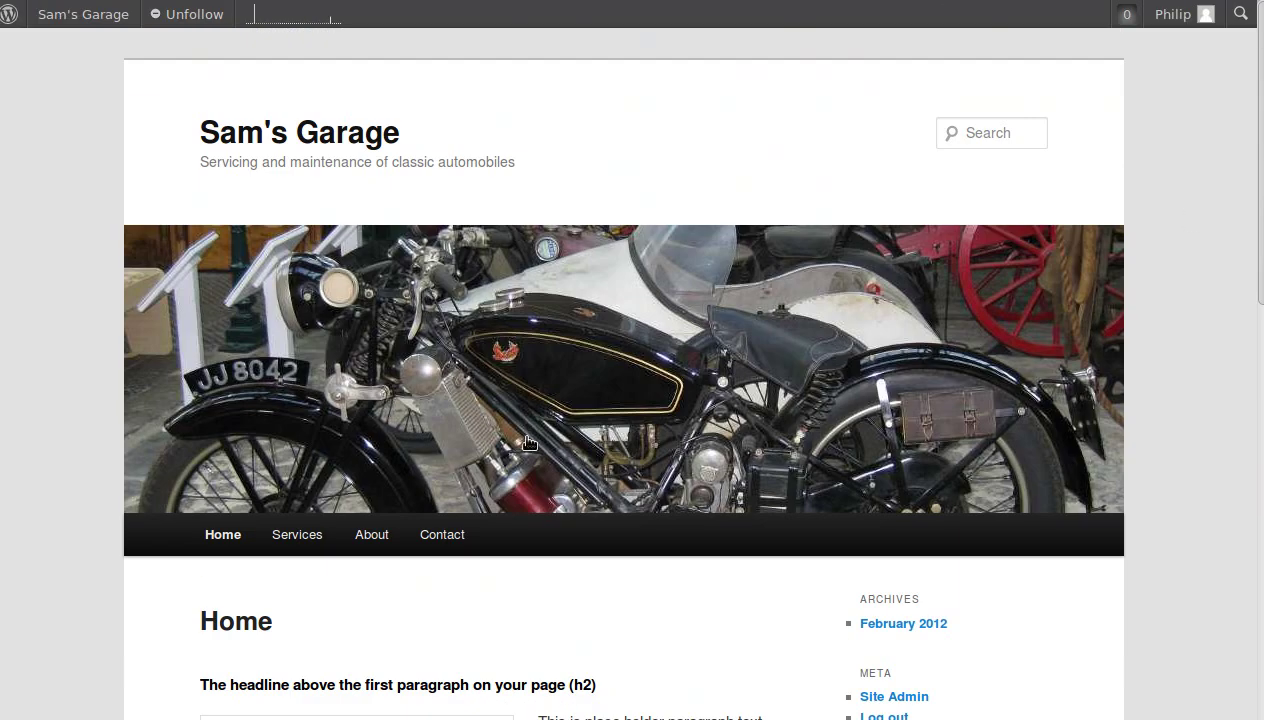
{"action": "scroll", "coordinate": [914, 602], "scroll_direction": "down", "scroll_amount": 2}
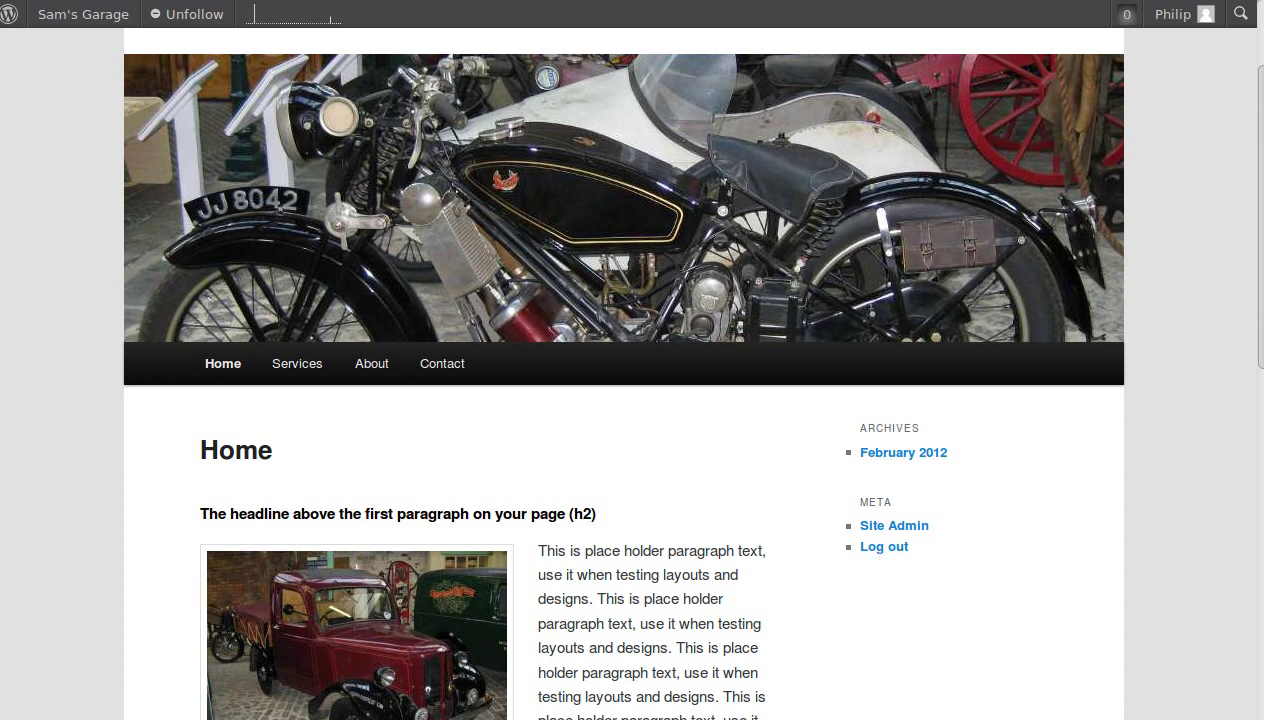
Open the site's widget settings and add the Recent Posts widget to the Main Sidebar
{"action": "key", "text": "alt+Left"}
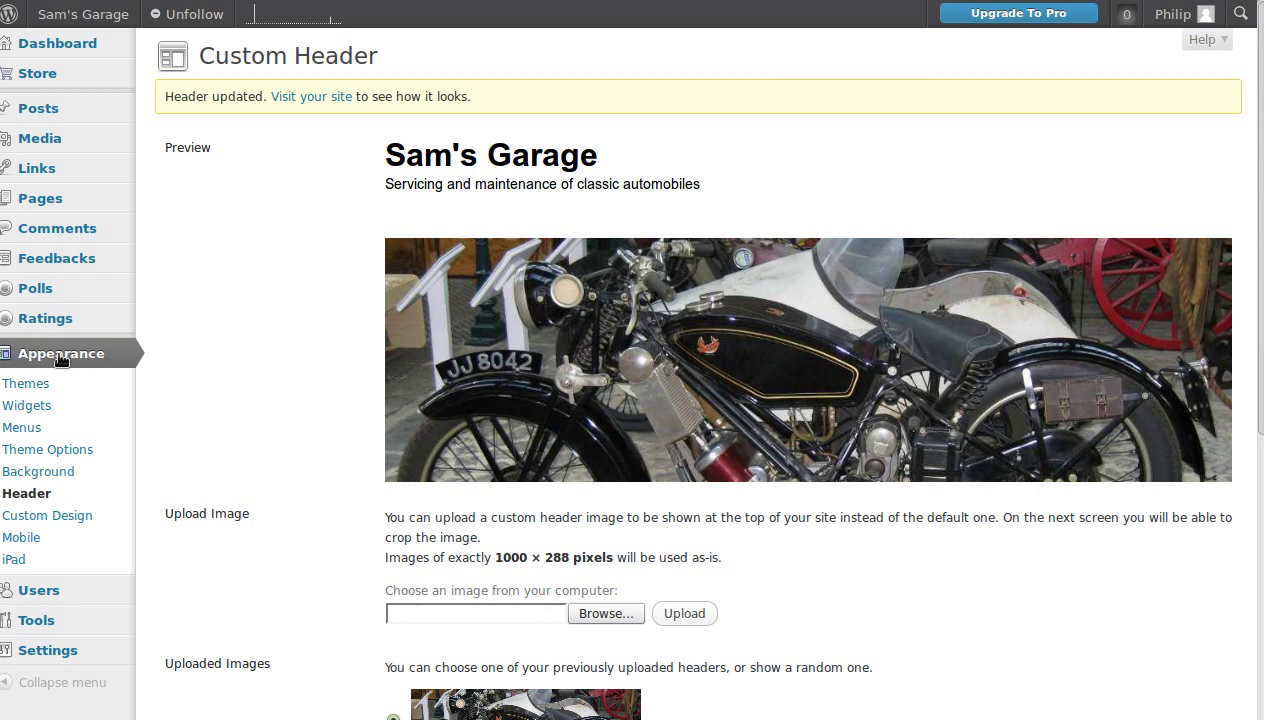
{"action": "left_click", "coordinate": [26, 405]}
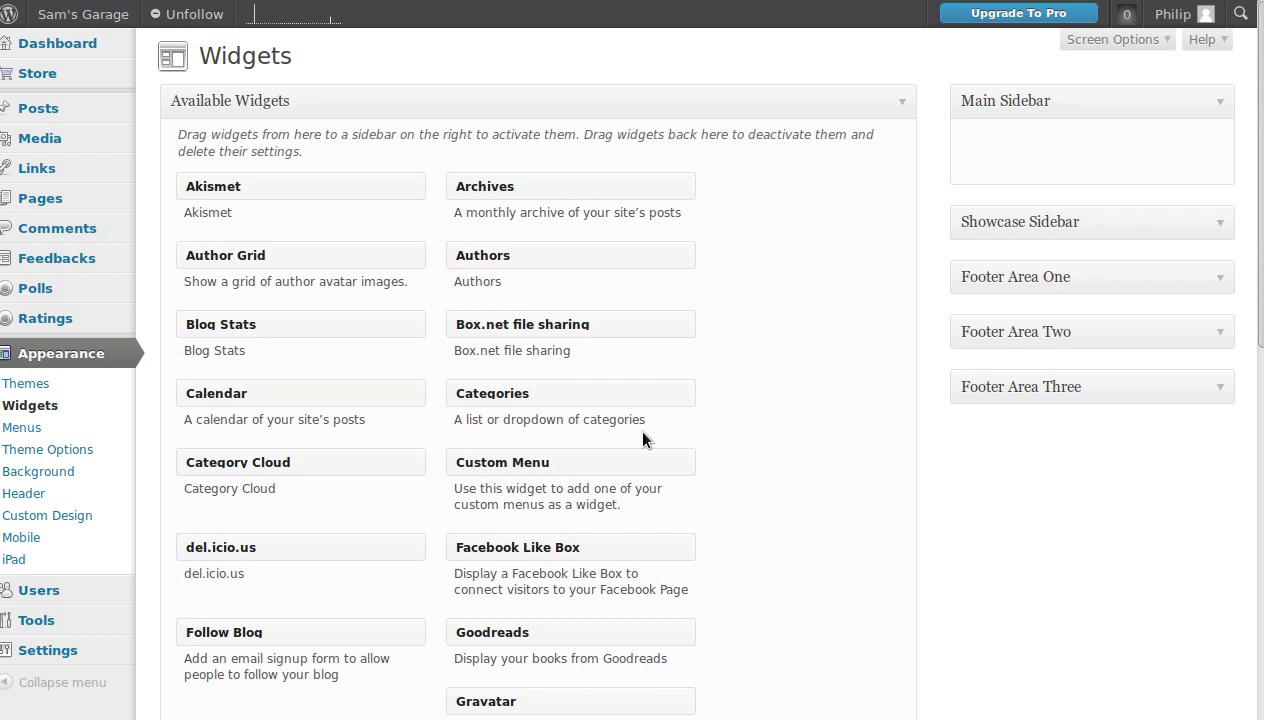
{"action": "scroll", "coordinate": [645, 540], "scroll_direction": "down", "scroll_amount": 6}
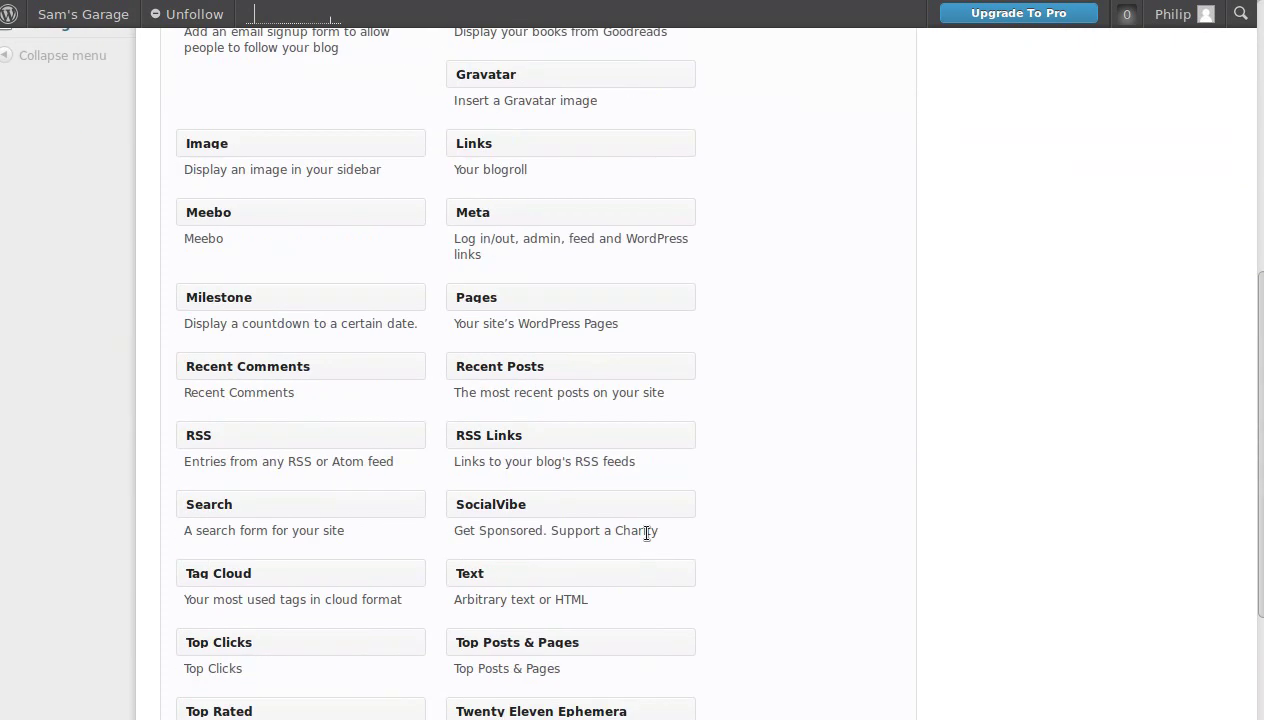
{"action": "left_click_drag", "start_coordinate": [480, 367], "coordinate": [1001, 141]}
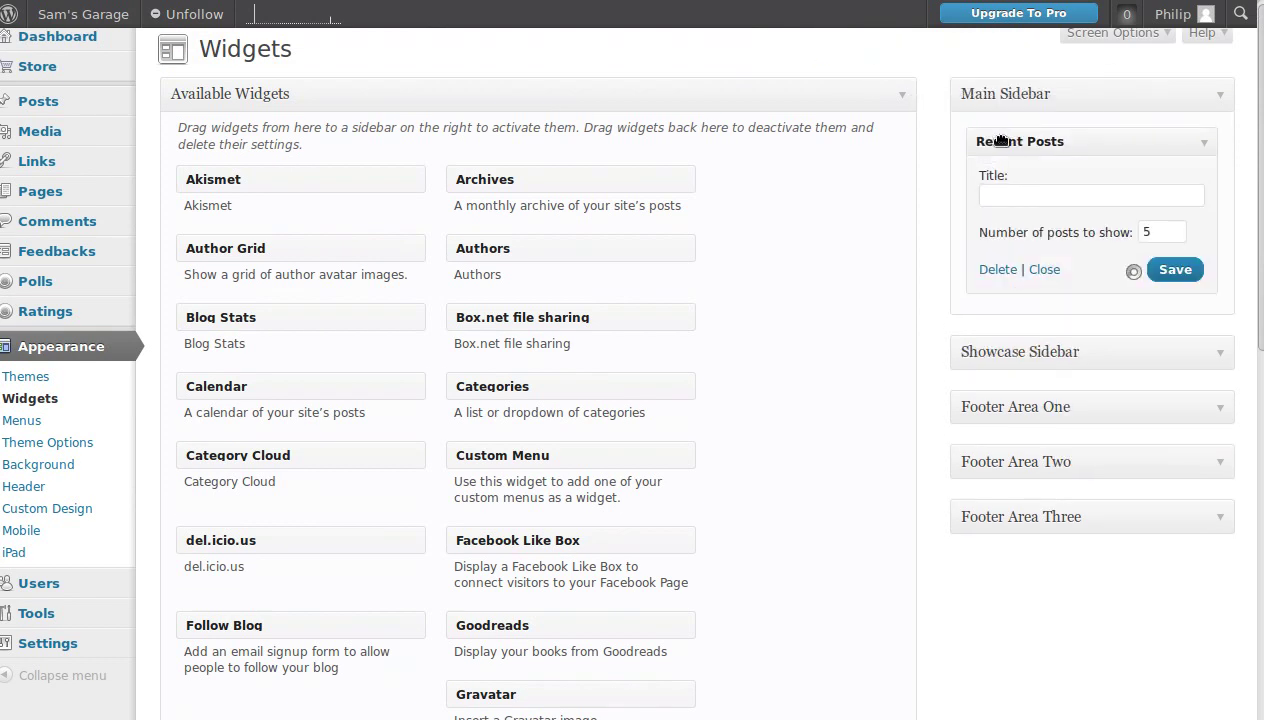
Title the Recent Posts widget "My recent blog posts" and save it
{"action": "left_click", "coordinate": [1030, 195]}
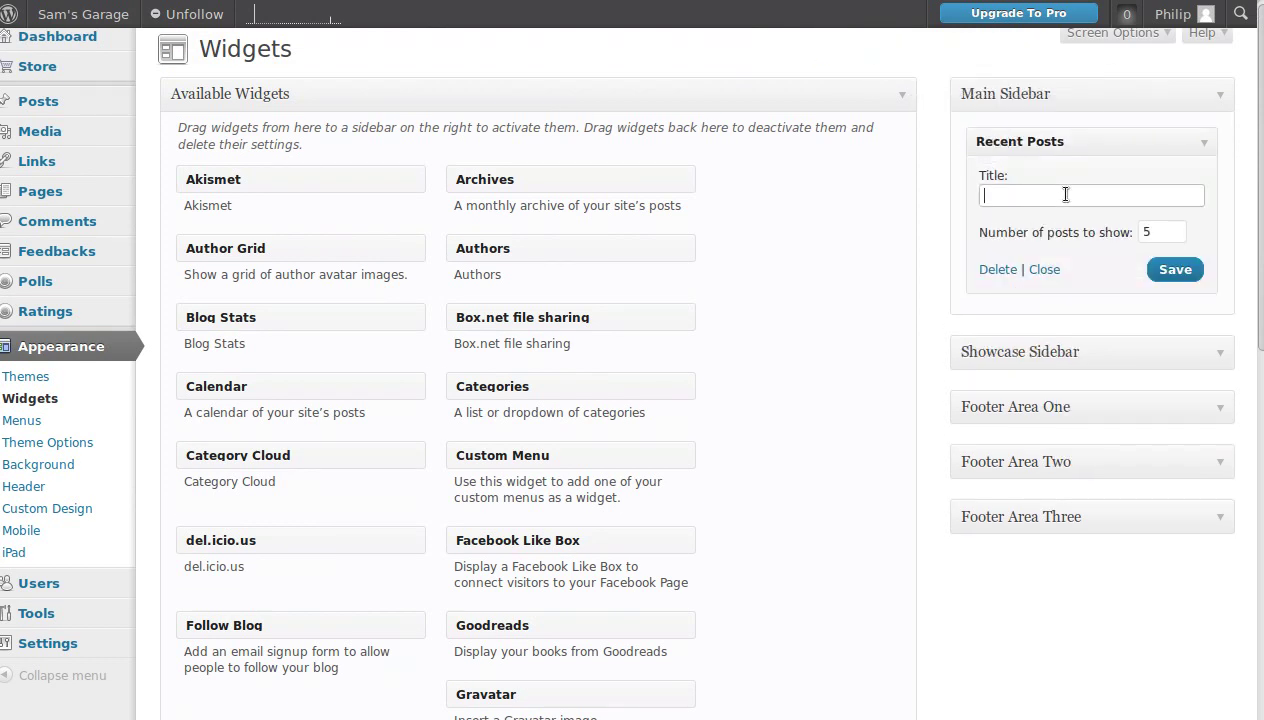
{"action": "type", "text": "M"}
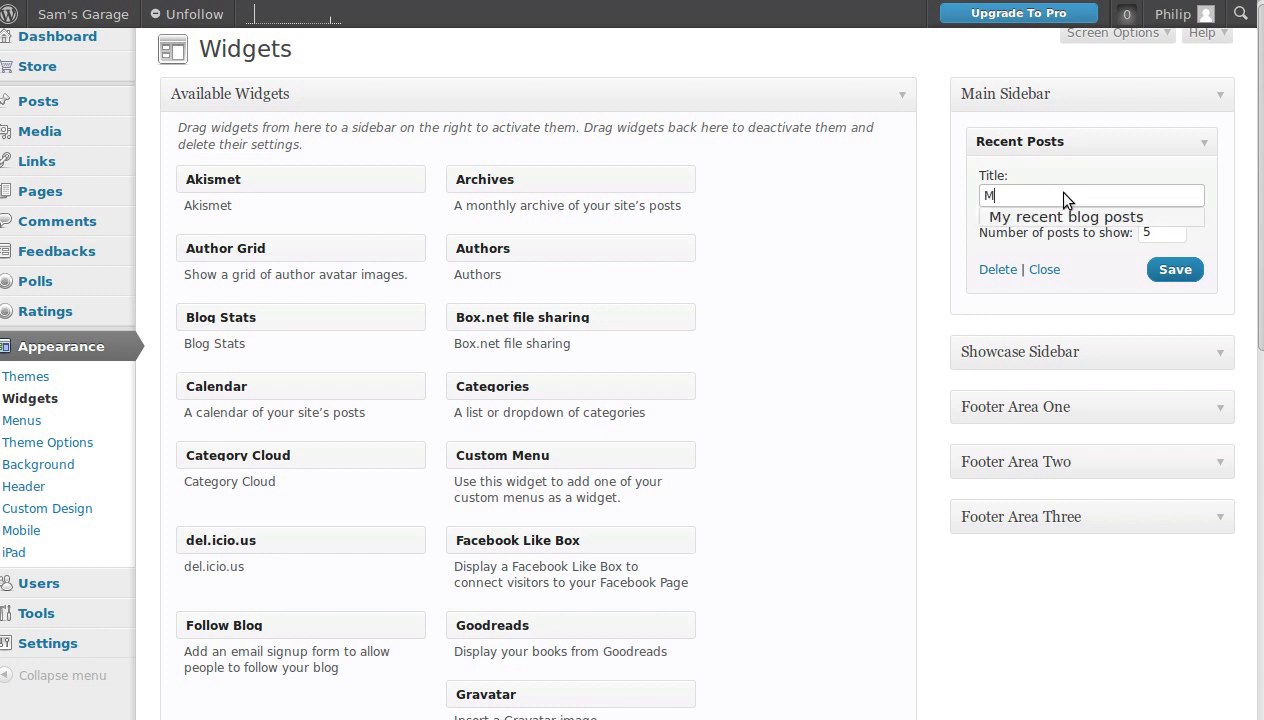
{"action": "type", "text": "y recent bo"}
{"action": "key", "text": "BackSpace"}
{"action": "type", "text": "log posts"}
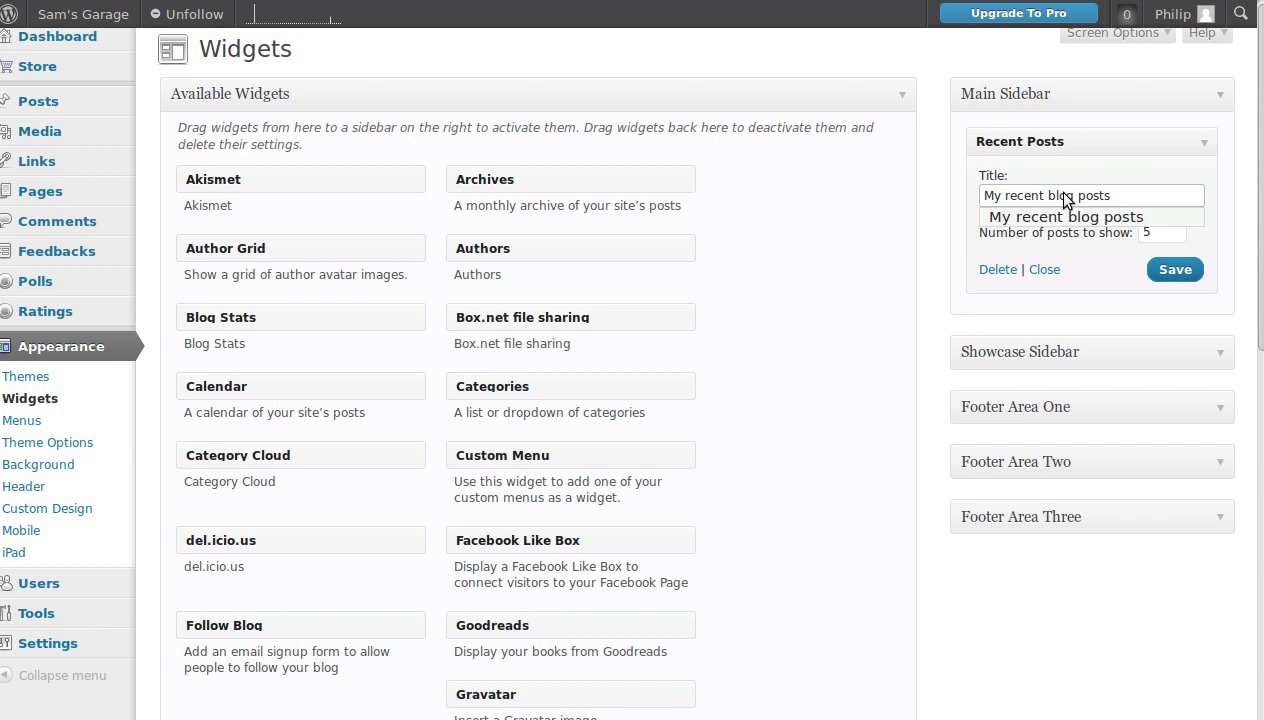
{"action": "left_click", "coordinate": [1120, 266]}
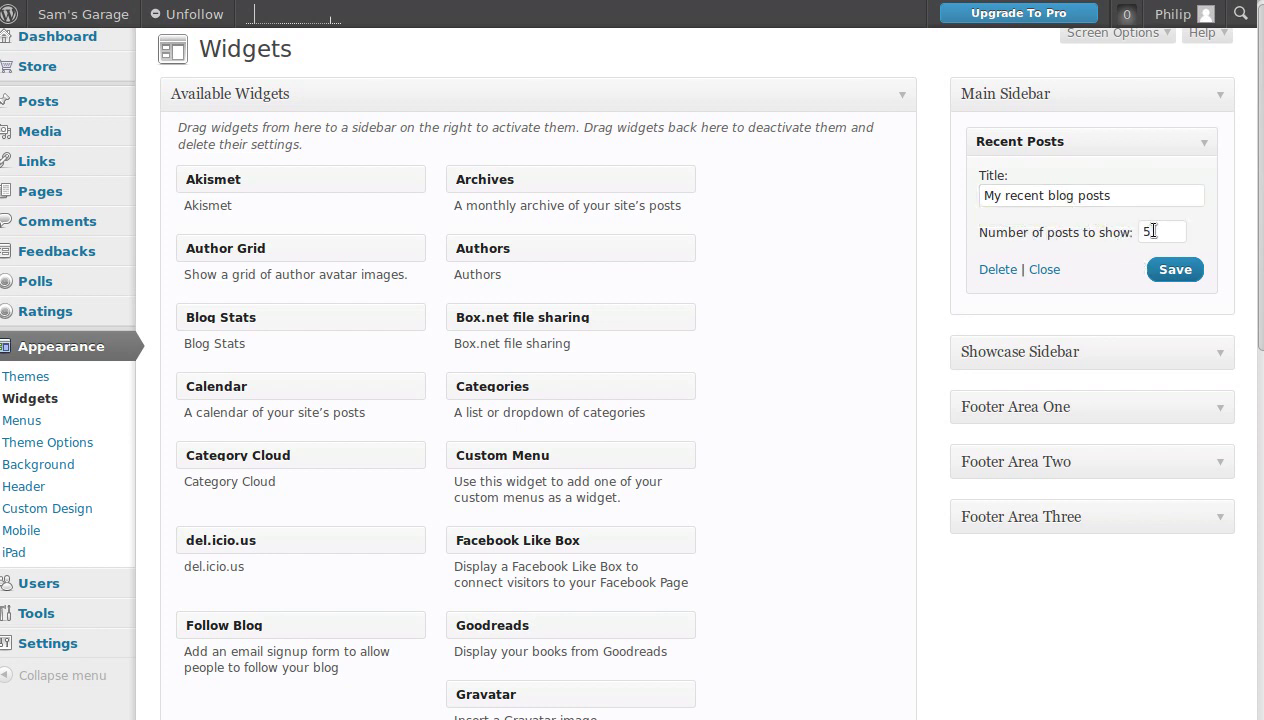
{"action": "left_click", "coordinate": [1172, 271]}
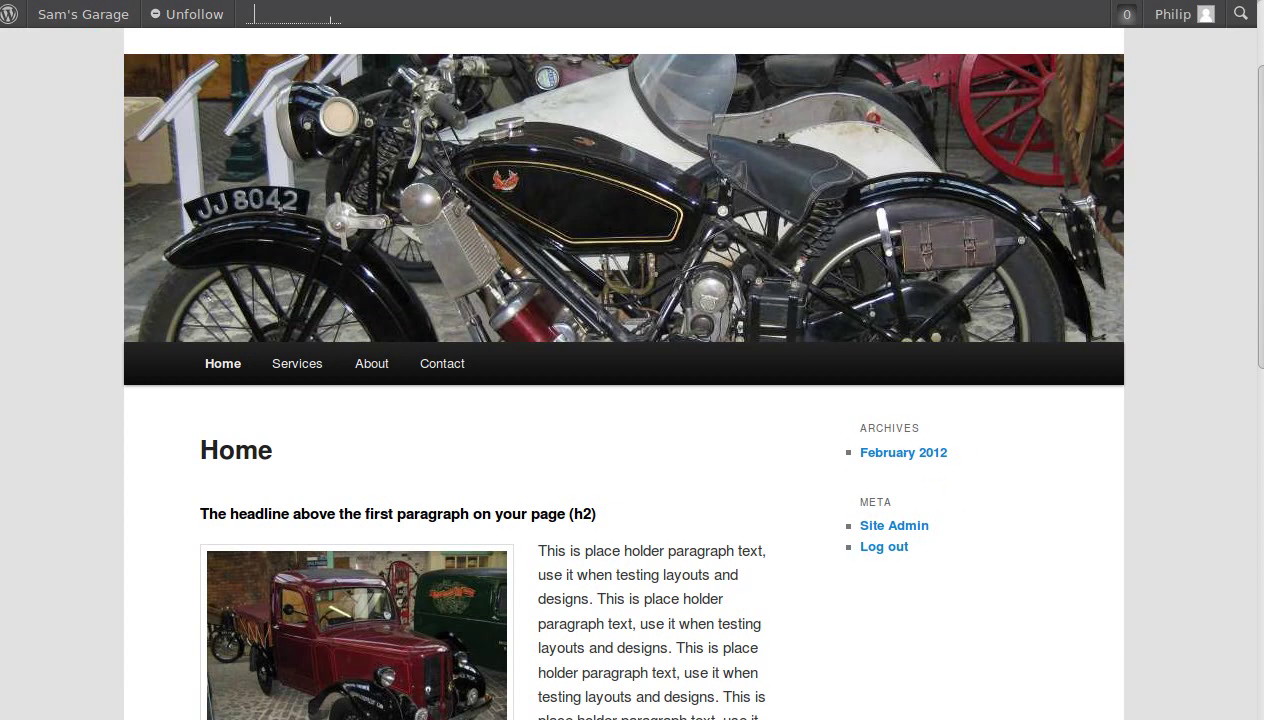
Reload the live front page to check the Recent Posts widget in its sidebar
{"action": "key", "text": "F5"}
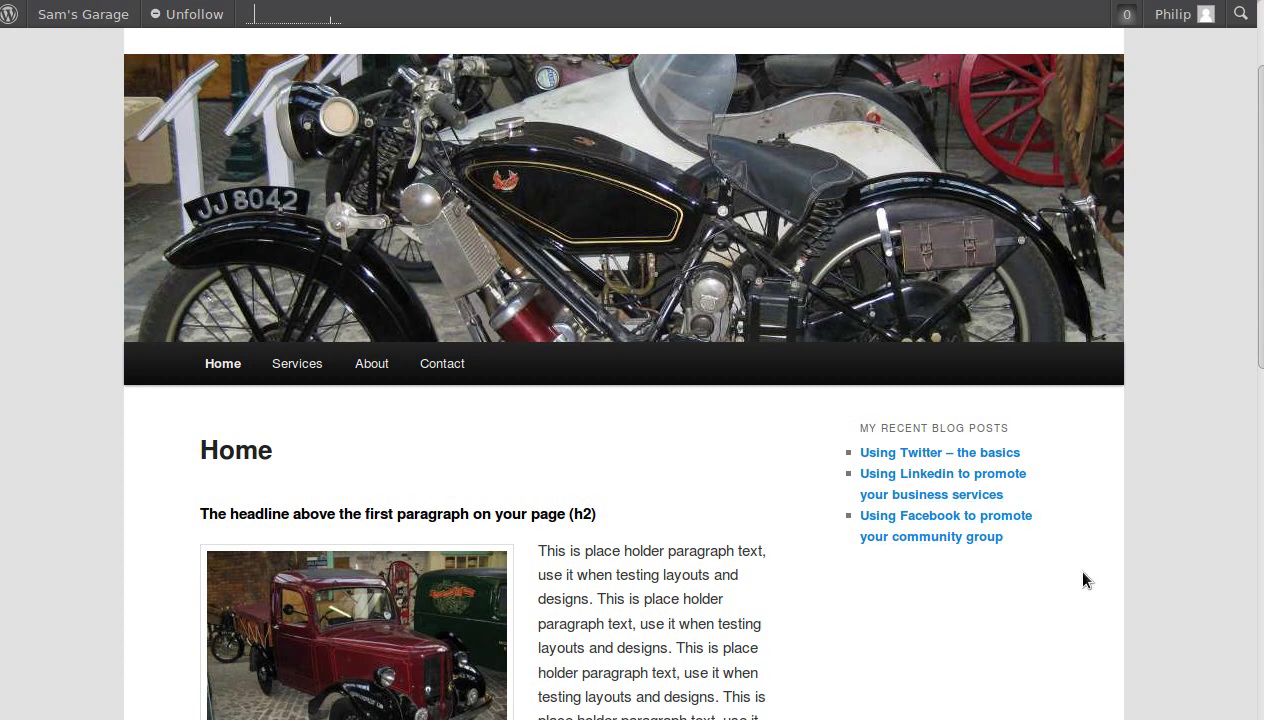
{"action": "scroll", "coordinate": [1085, 580], "scroll_direction": "up", "scroll_amount": 3}
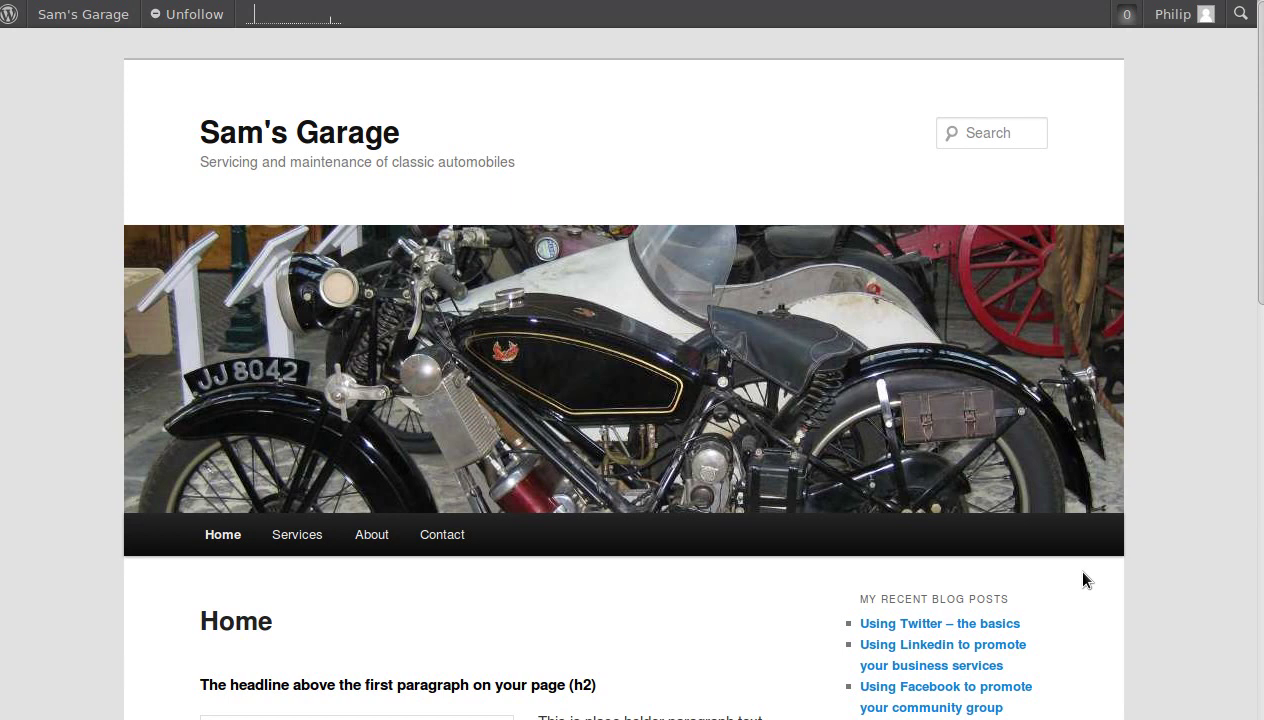